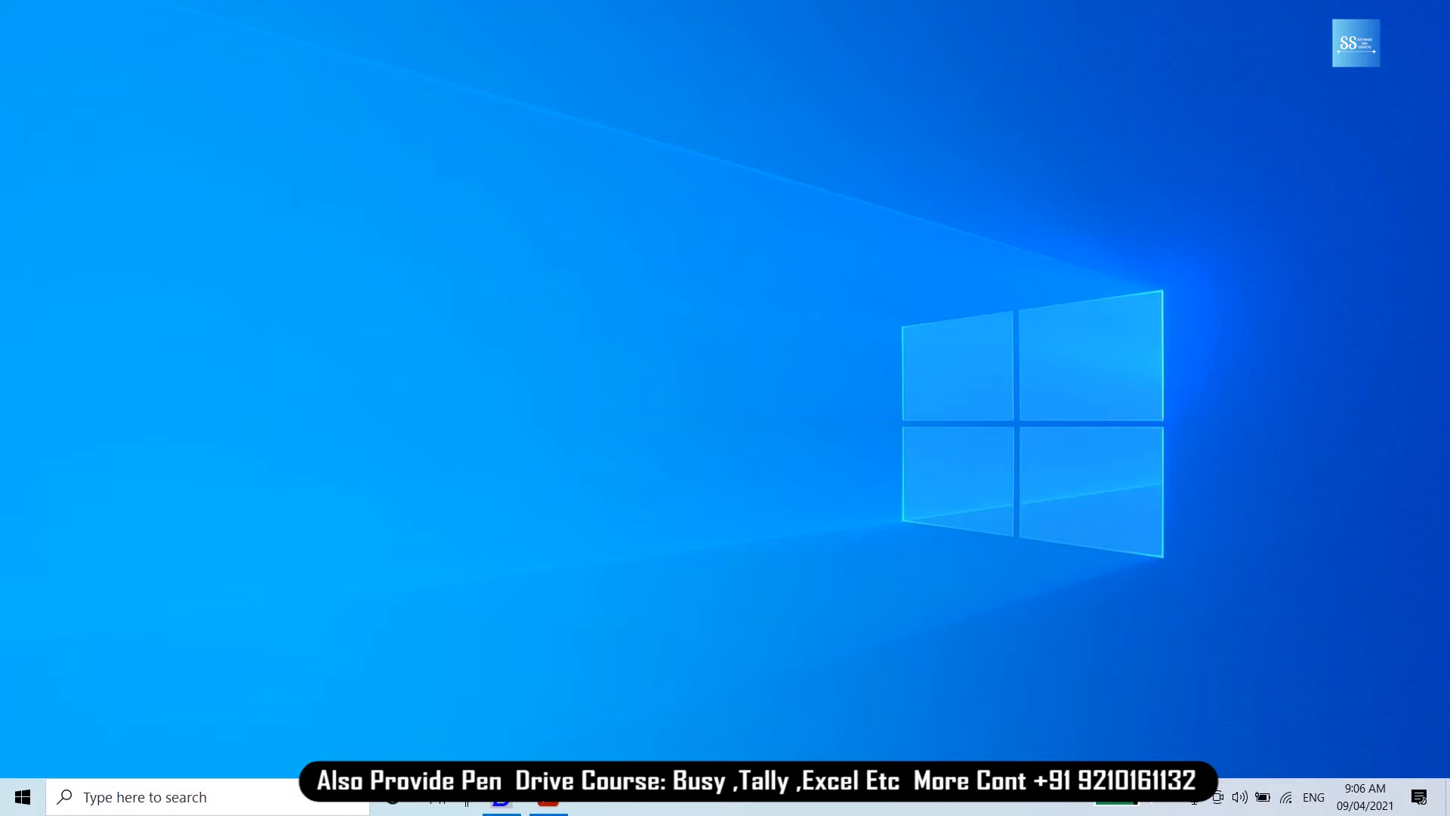
Review the company details and the purchase and sales invoices in ABC COMPANY SERVICES.pdf in Acrobat Reader, and return to Busy.
{"action": "left_click", "coordinate": [549, 802]}
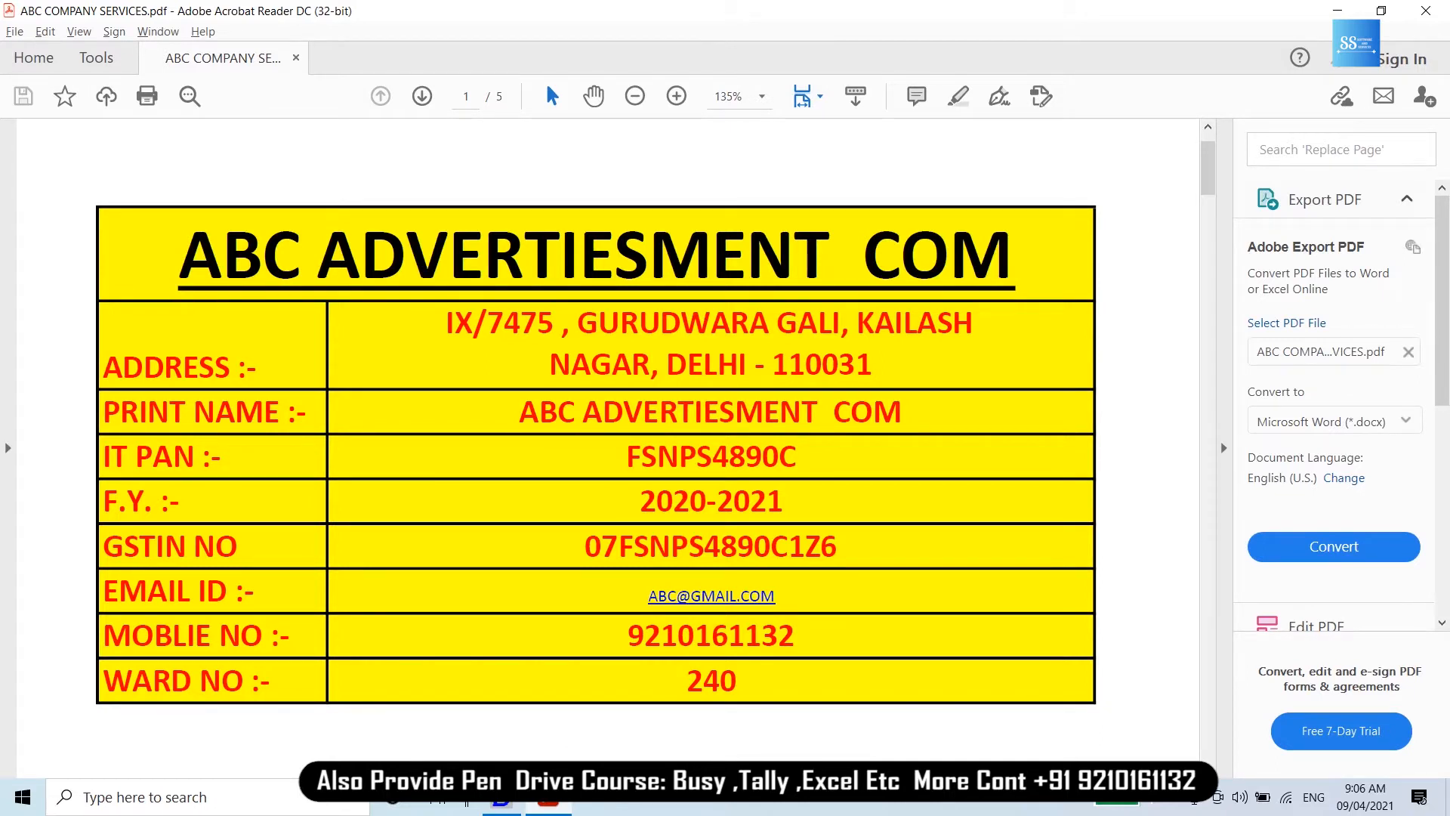
{"action": "key", "text": "Right"}
{"action": "key", "text": "Down"}
{"action": "key", "text": "Down"}
{"action": "key", "text": "Down"}
{"action": "key", "text": "Down"}
{"action": "key", "text": "Down"}
{"action": "key", "text": "Down"}
{"action": "key", "text": "Down"}
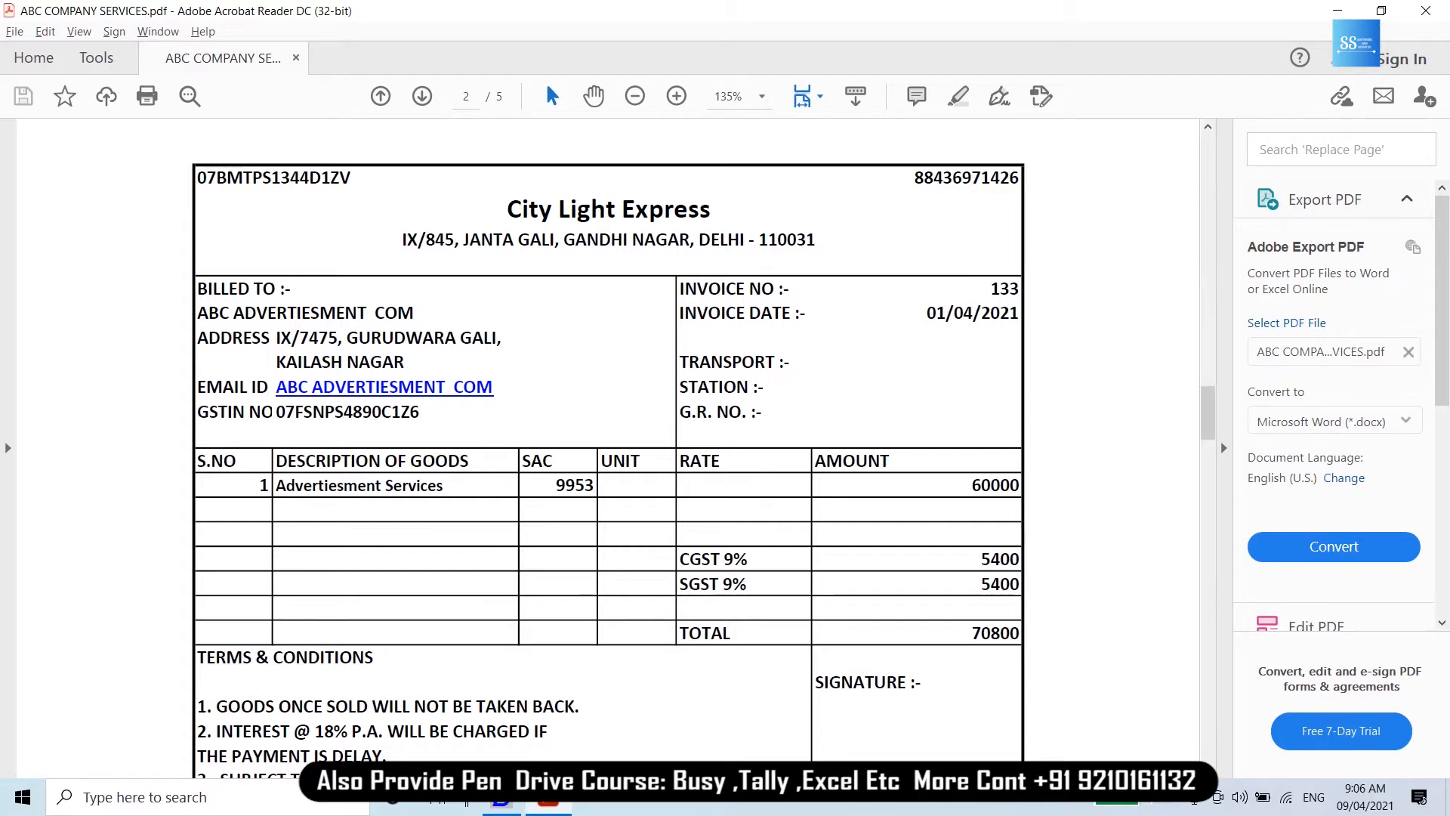
{"action": "scroll", "coordinate": [608, 448], "scroll_direction": "down", "scroll_amount": 15}
{"action": "scroll", "coordinate": [571, 454], "scroll_direction": "down", "scroll_amount": 2}
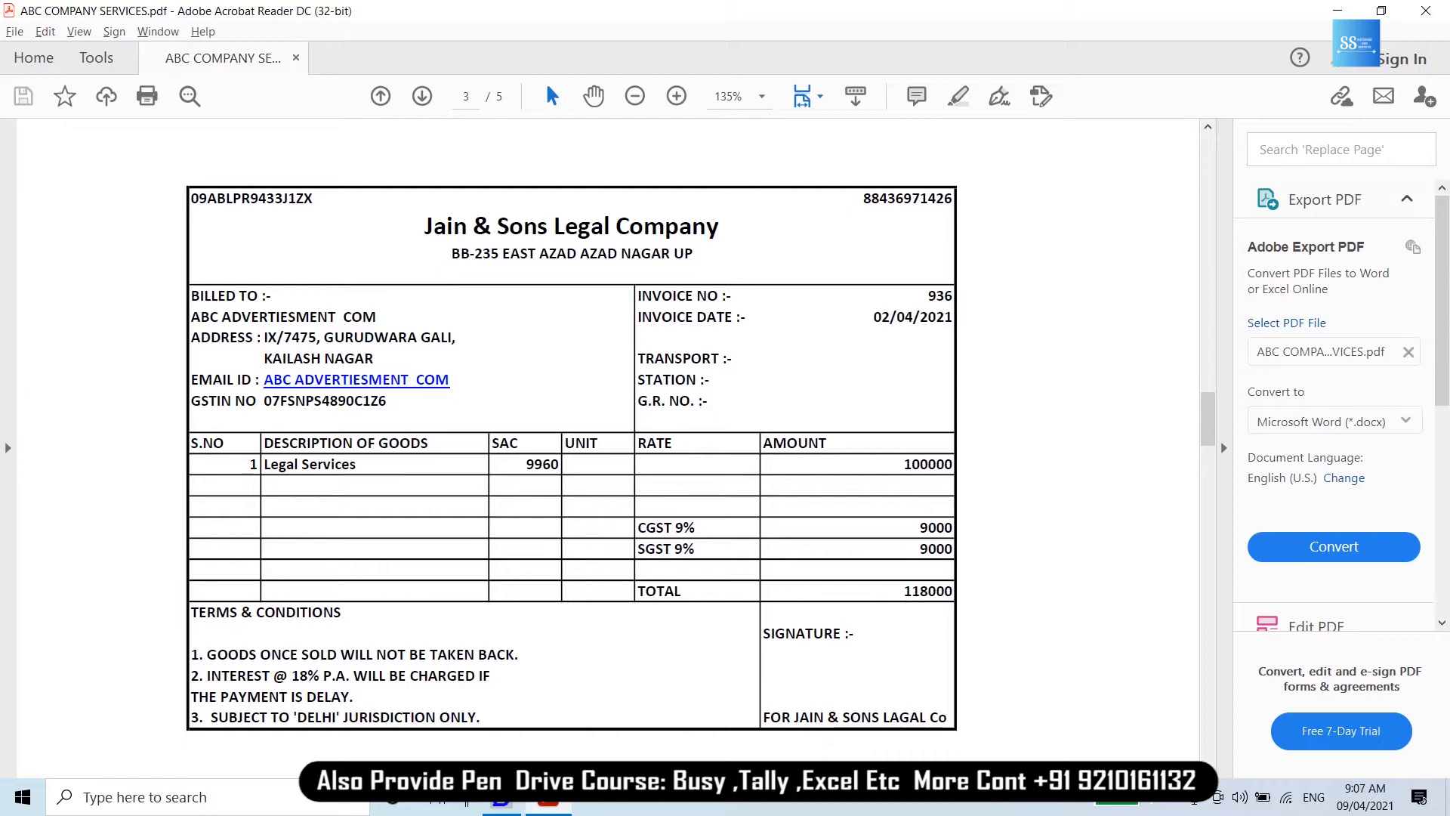
{"action": "scroll", "coordinate": [572, 454], "scroll_direction": "down", "scroll_amount": 3}
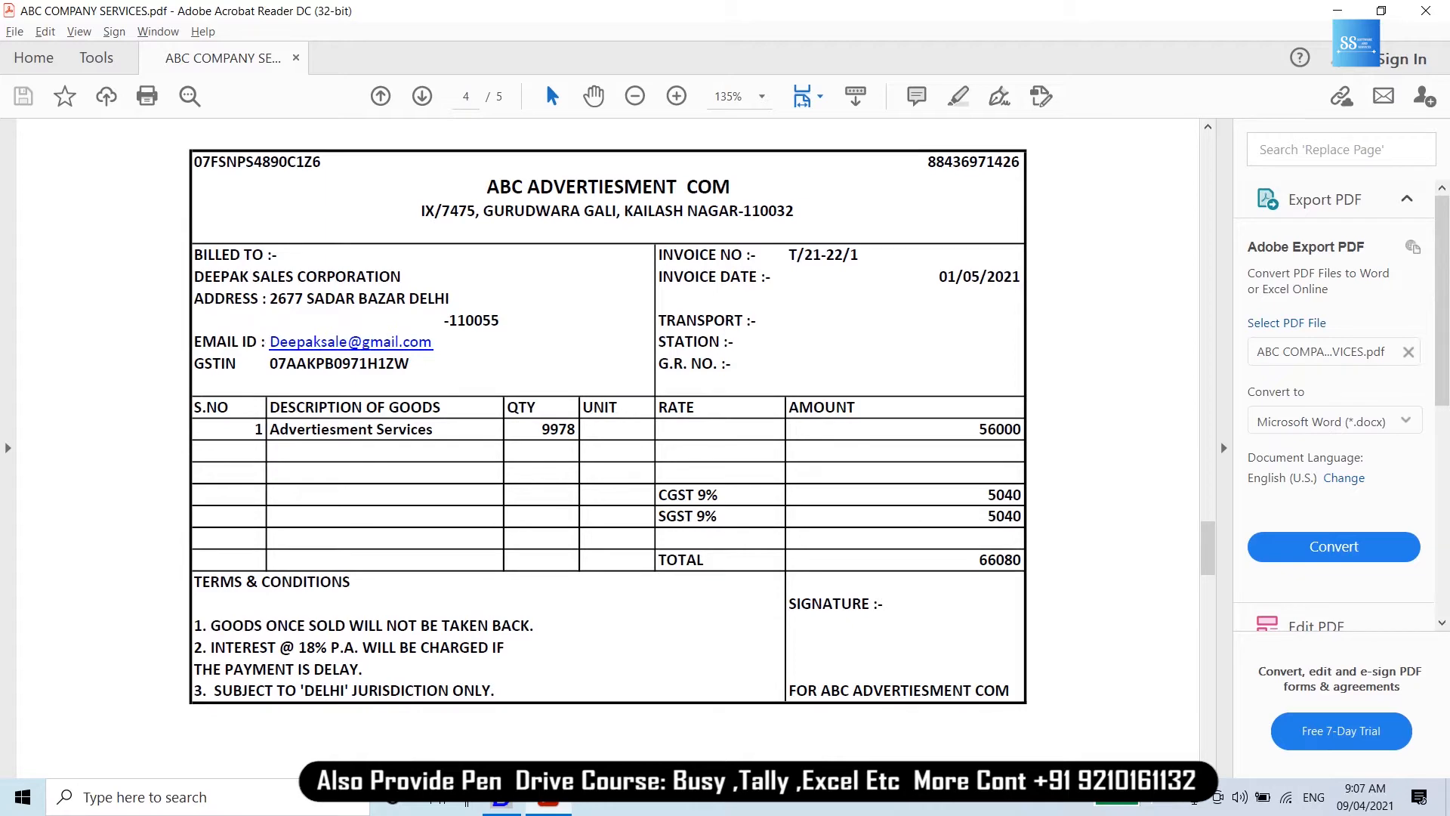
{"action": "scroll", "coordinate": [608, 439], "scroll_direction": "down", "scroll_amount": 3}
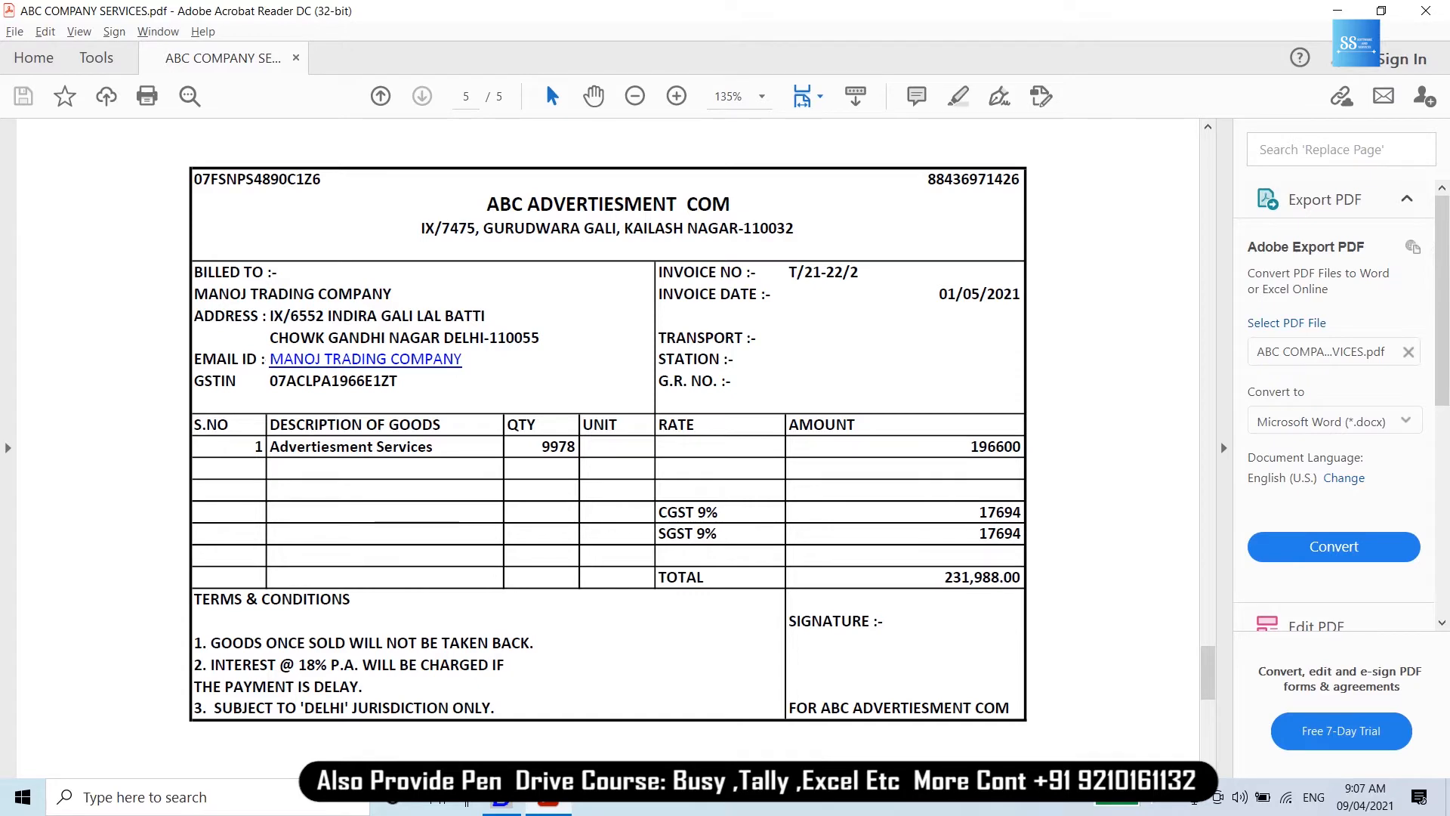
{"action": "key", "text": "alt+Tab"}
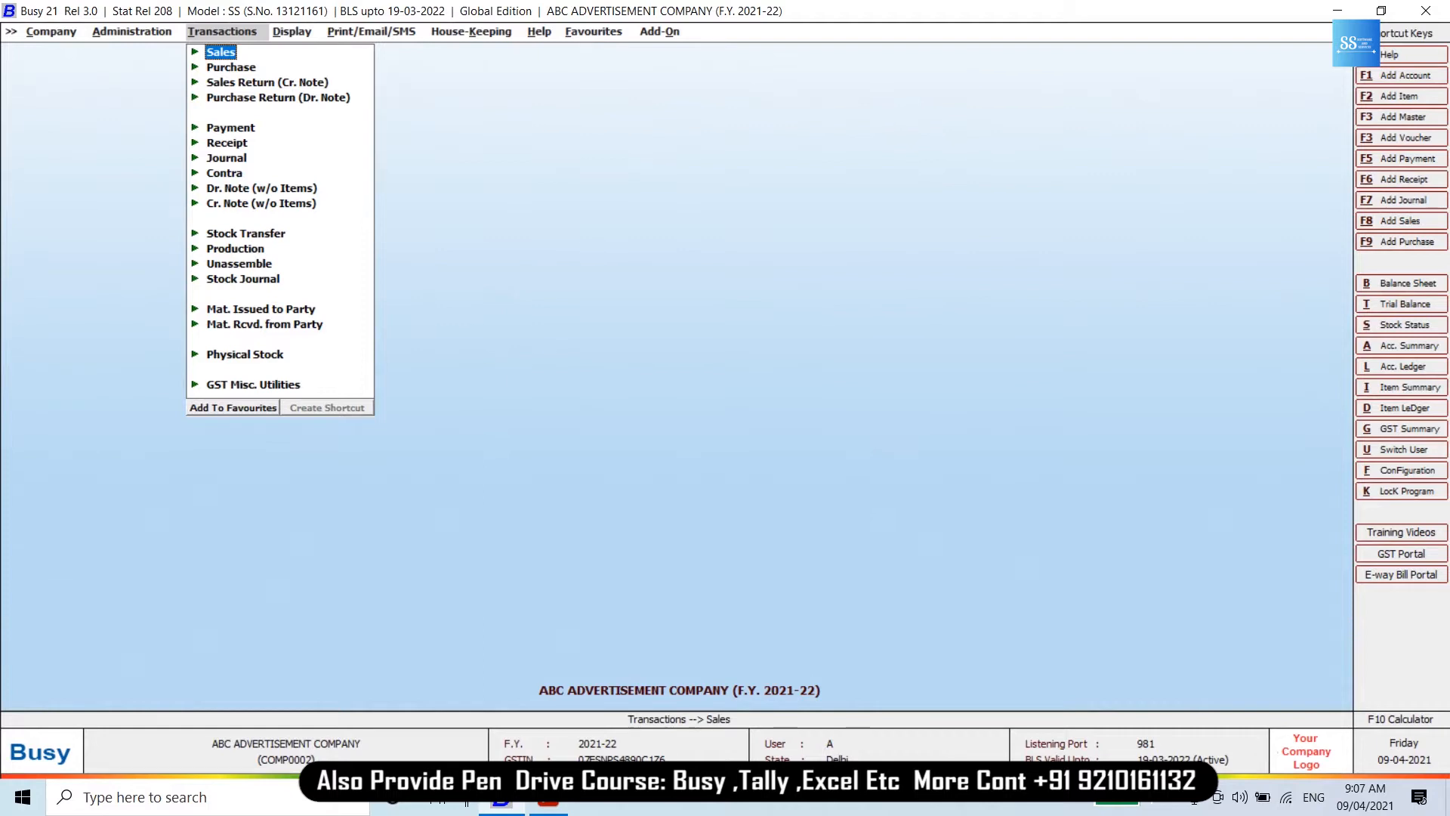
{"action": "key", "text": "Down"}
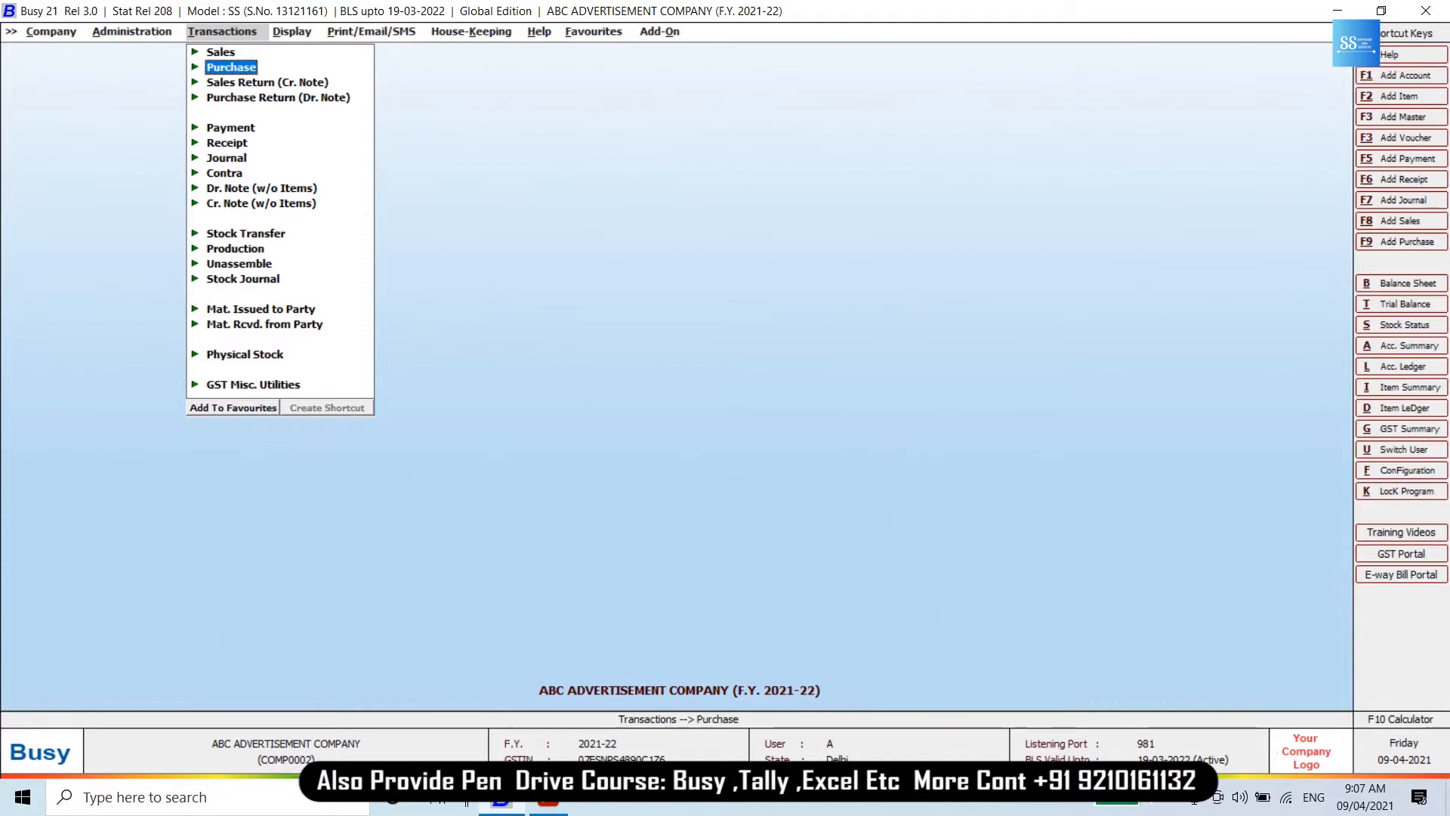
{"action": "key", "text": "Return"}
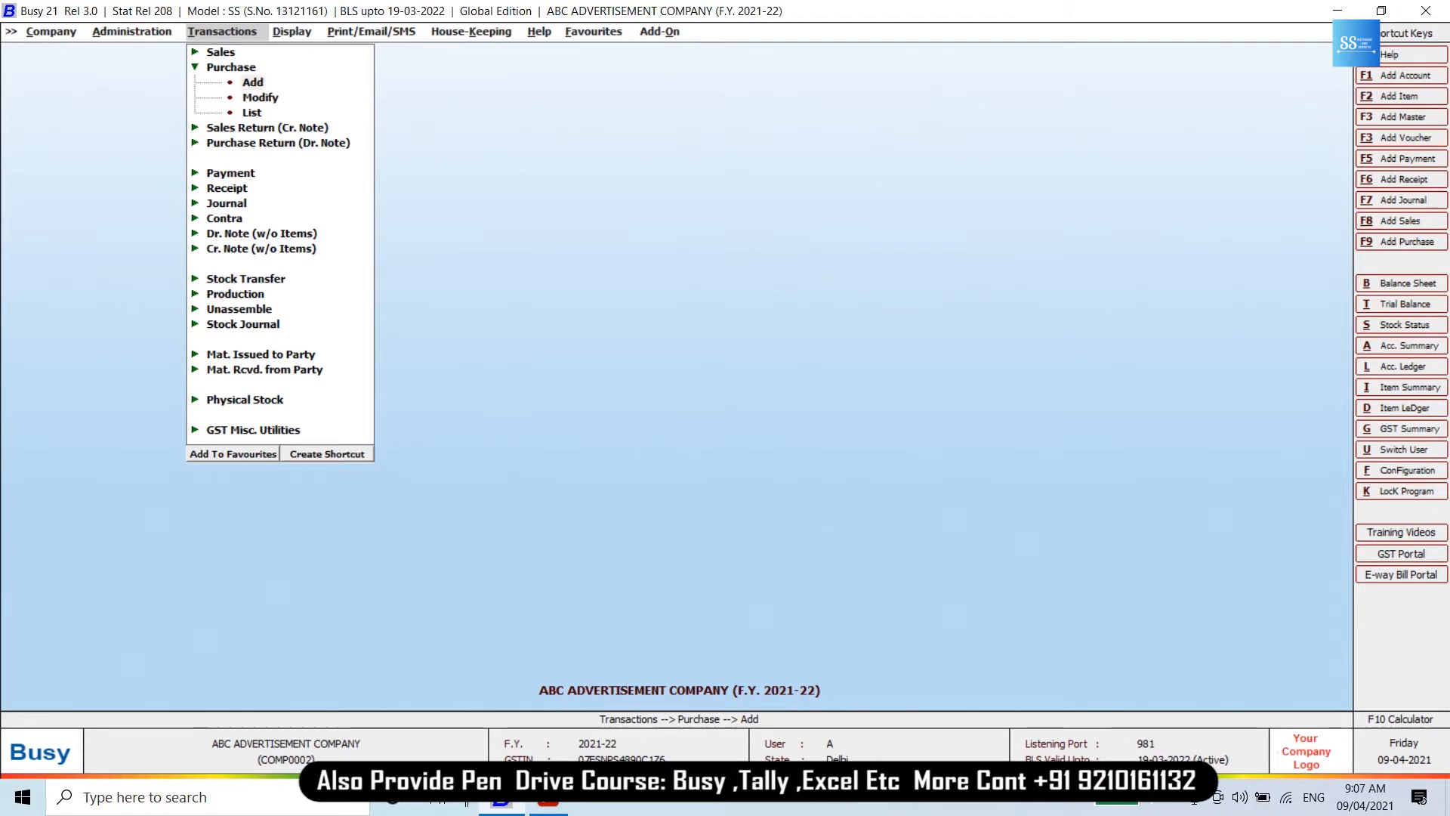
{"action": "key", "text": "Return"}
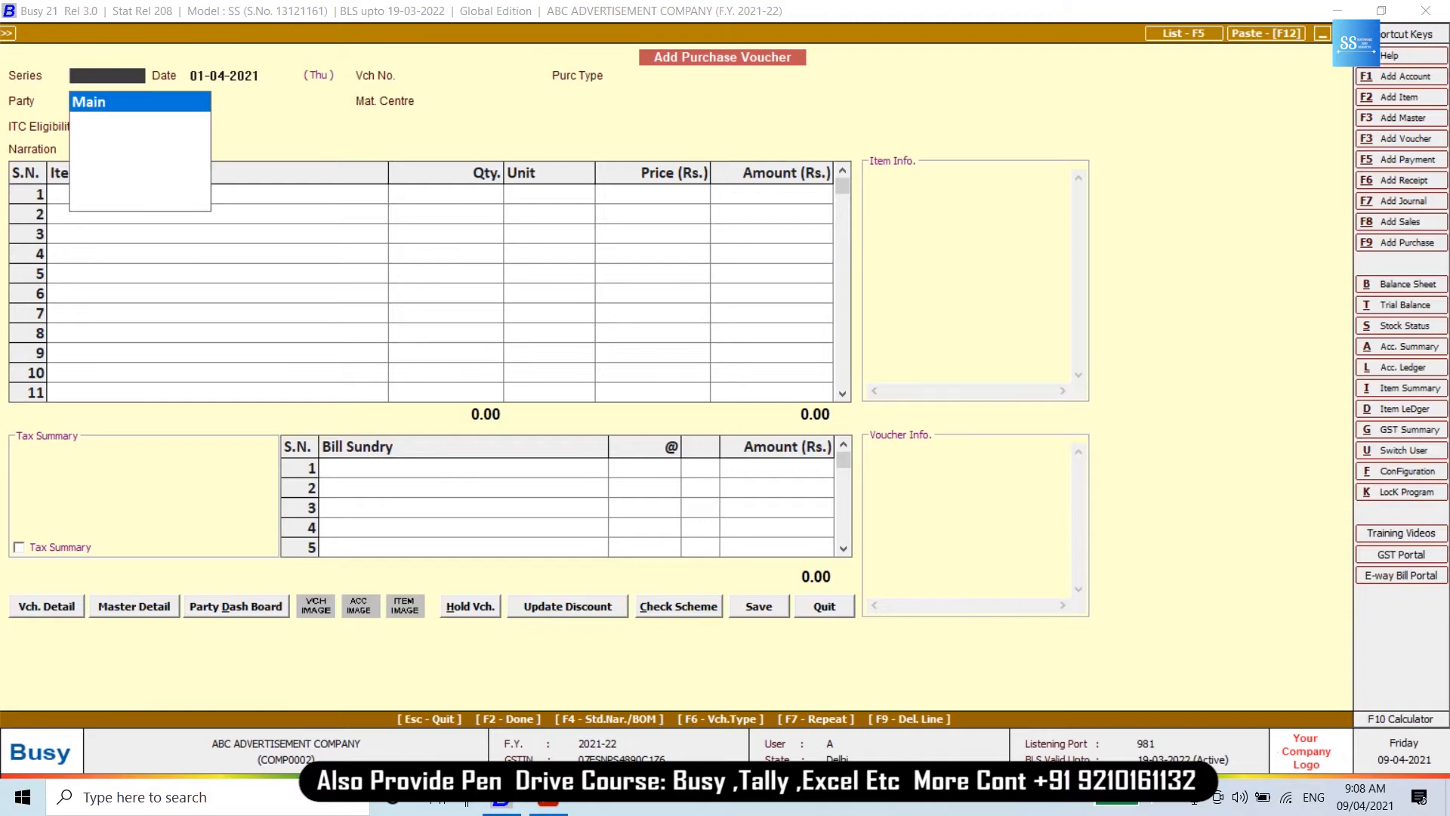
{"action": "key", "text": "Escape"}
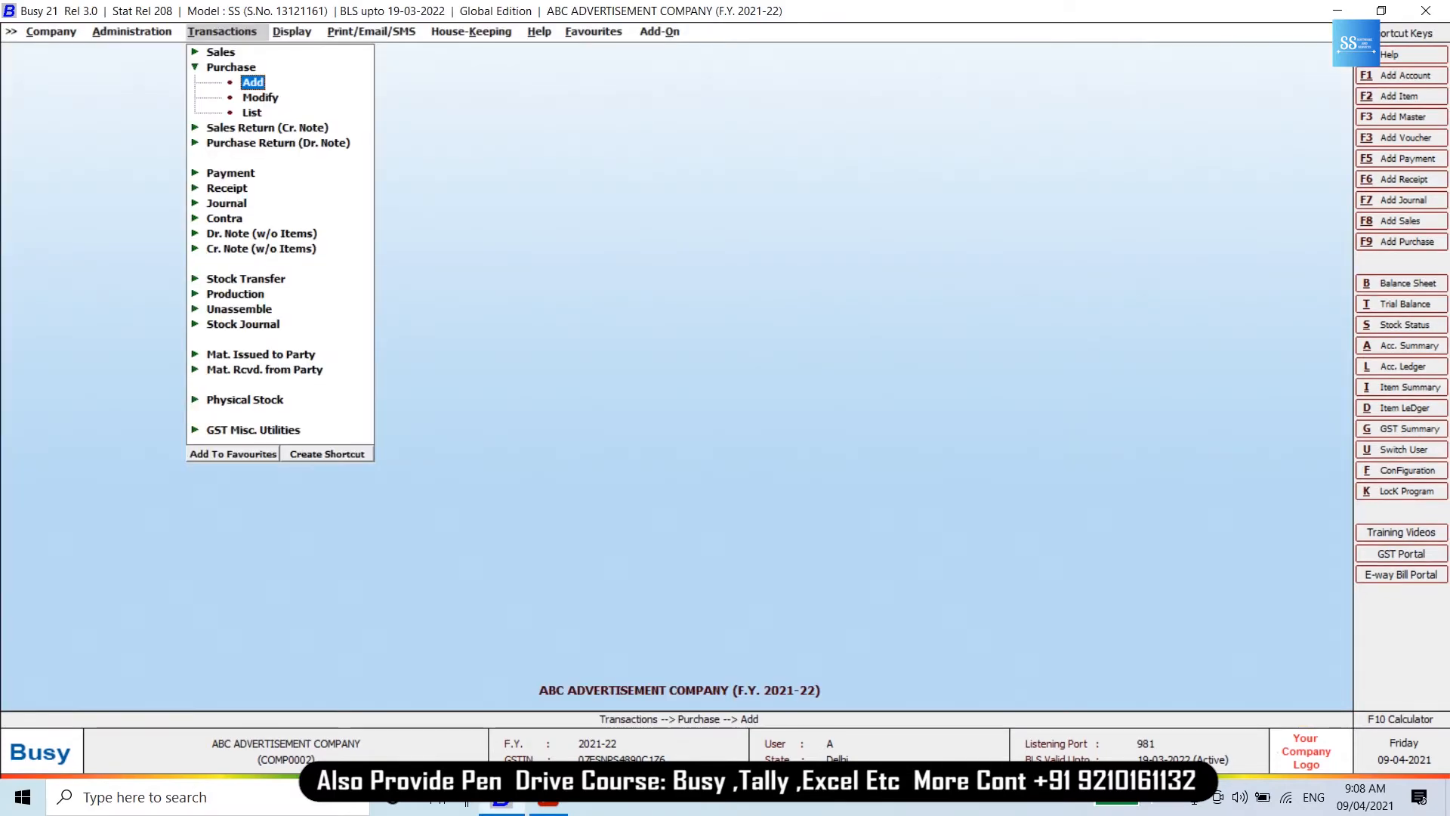
Open the voucher configuration of the Main series for Purchase vouchers.
{"action": "key", "text": "Left"}
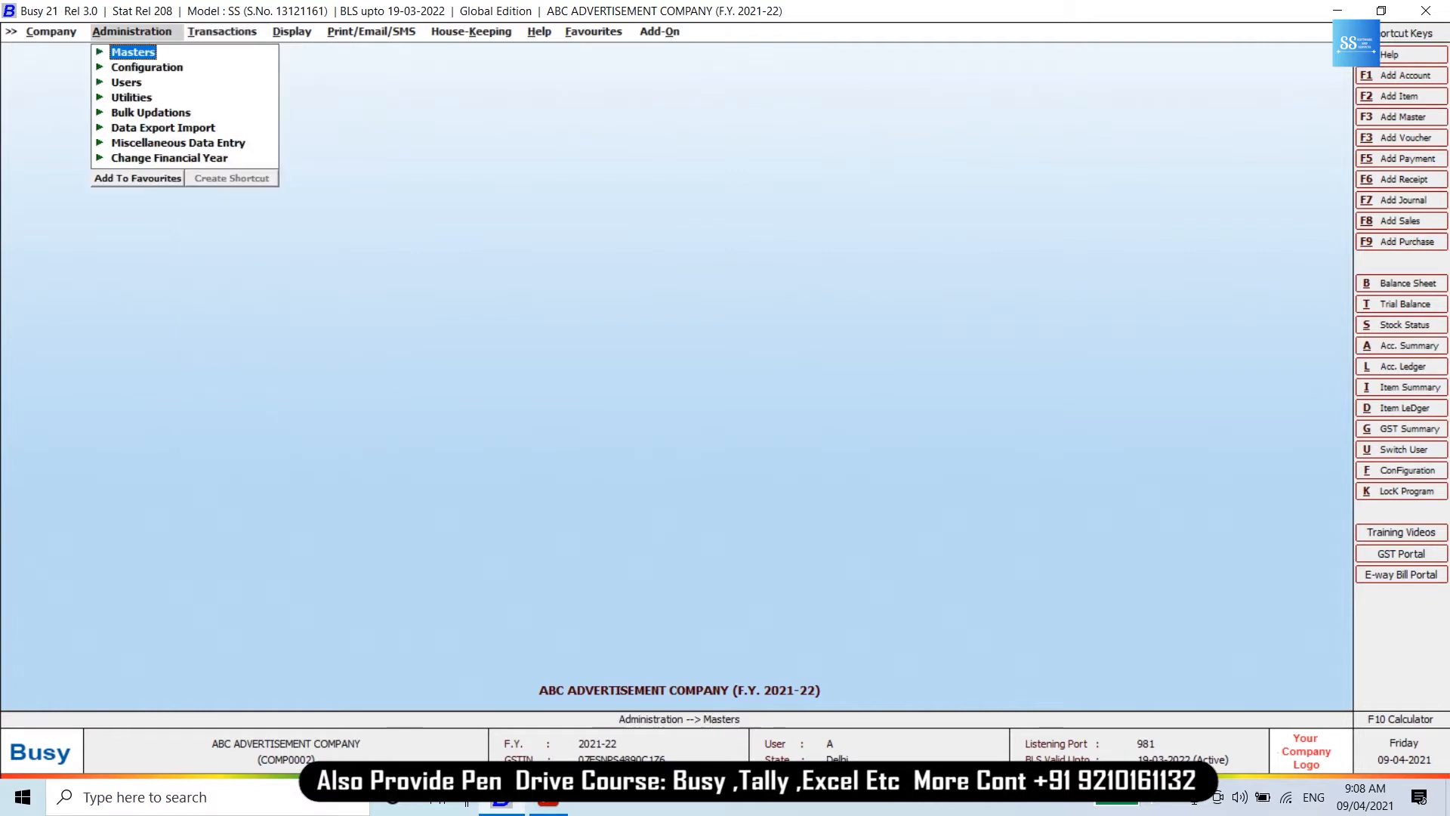
{"action": "key", "text": "Down"}
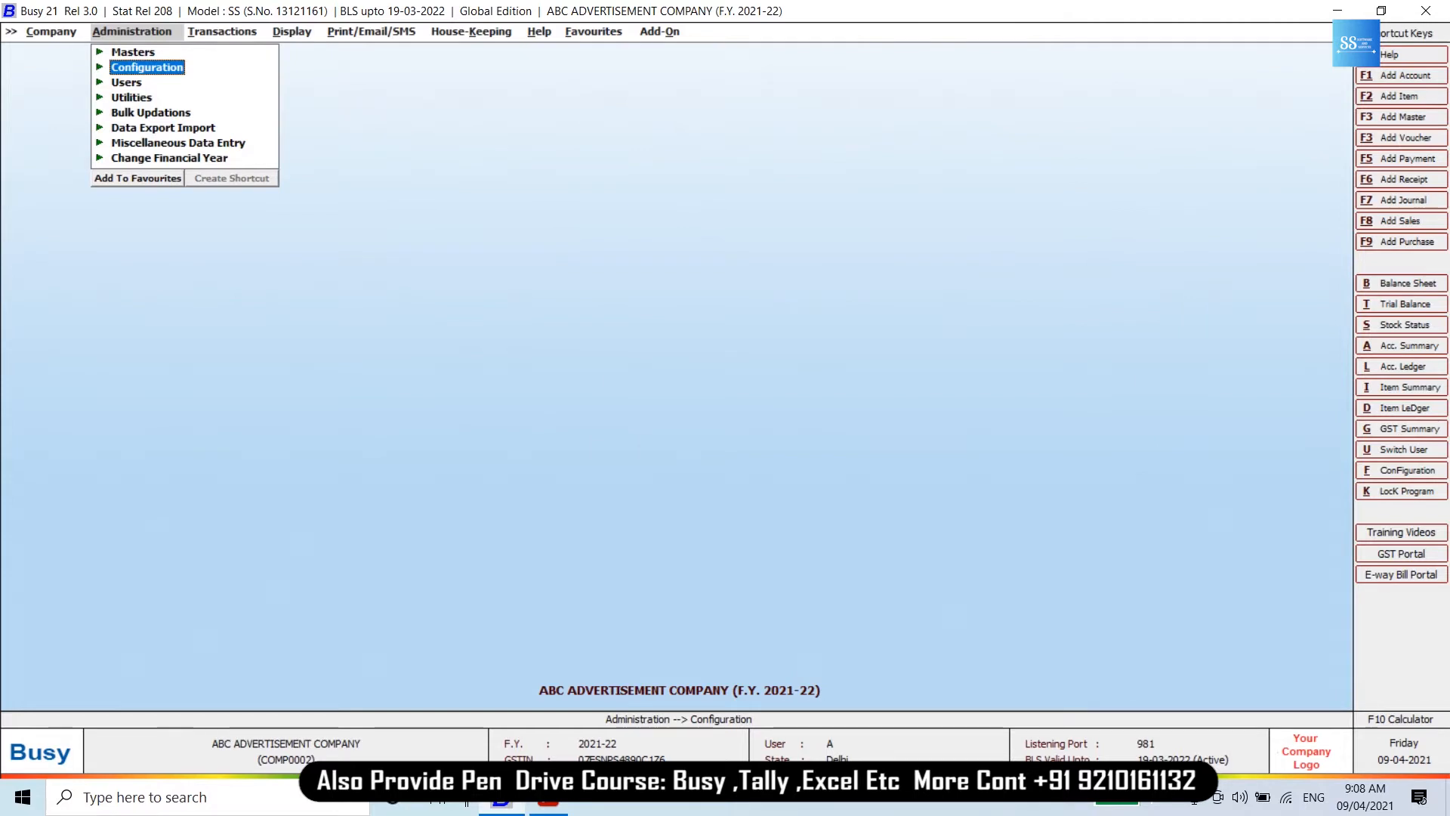
{"action": "key", "text": "Return"}
{"action": "key", "text": "Down"}
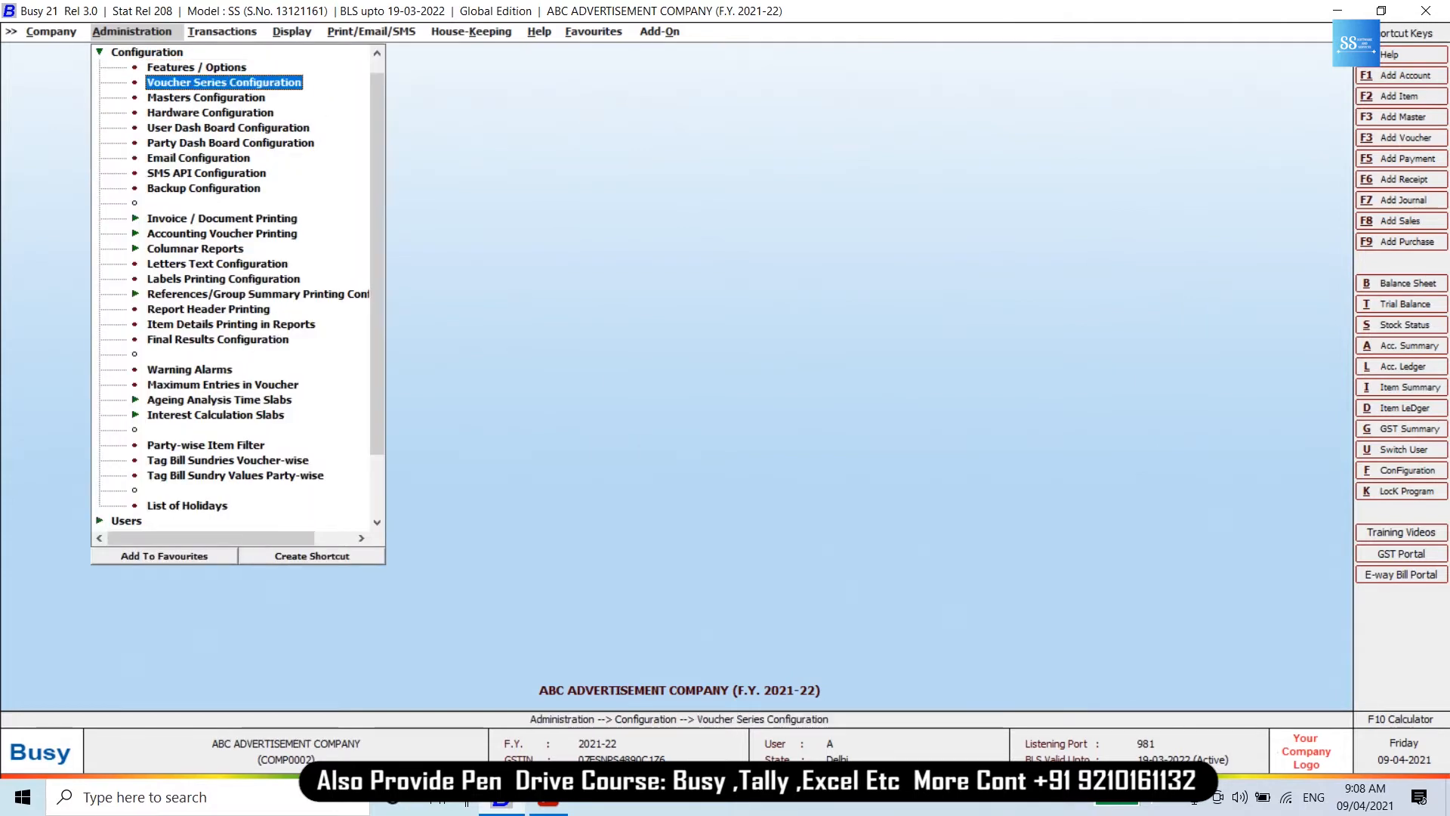
{"action": "key", "text": "Return"}
{"action": "key", "text": "Down"}
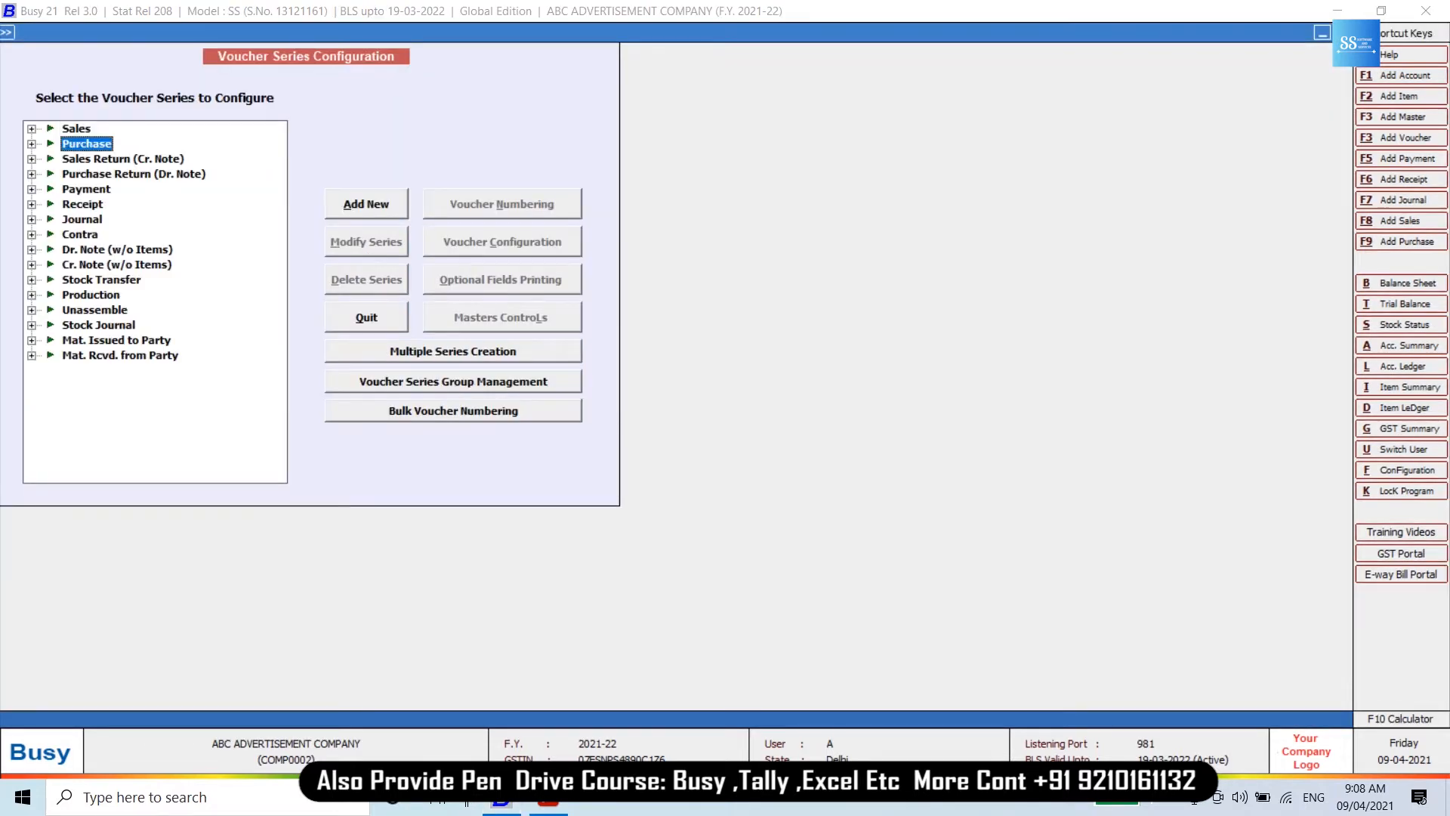
{"action": "key", "text": "Right"}
{"action": "key", "text": "Down"}
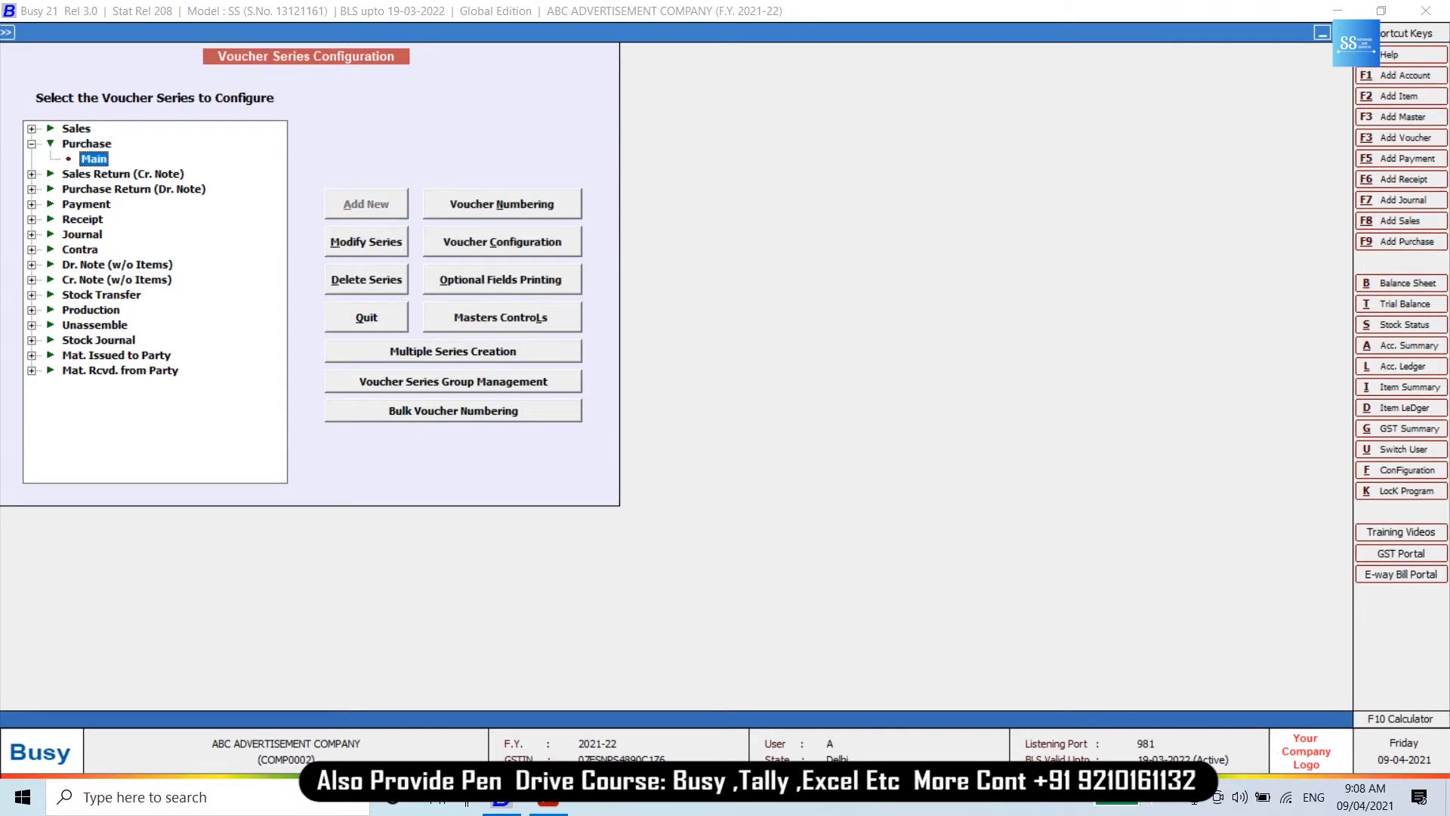
{"action": "key", "text": "alt+c"}
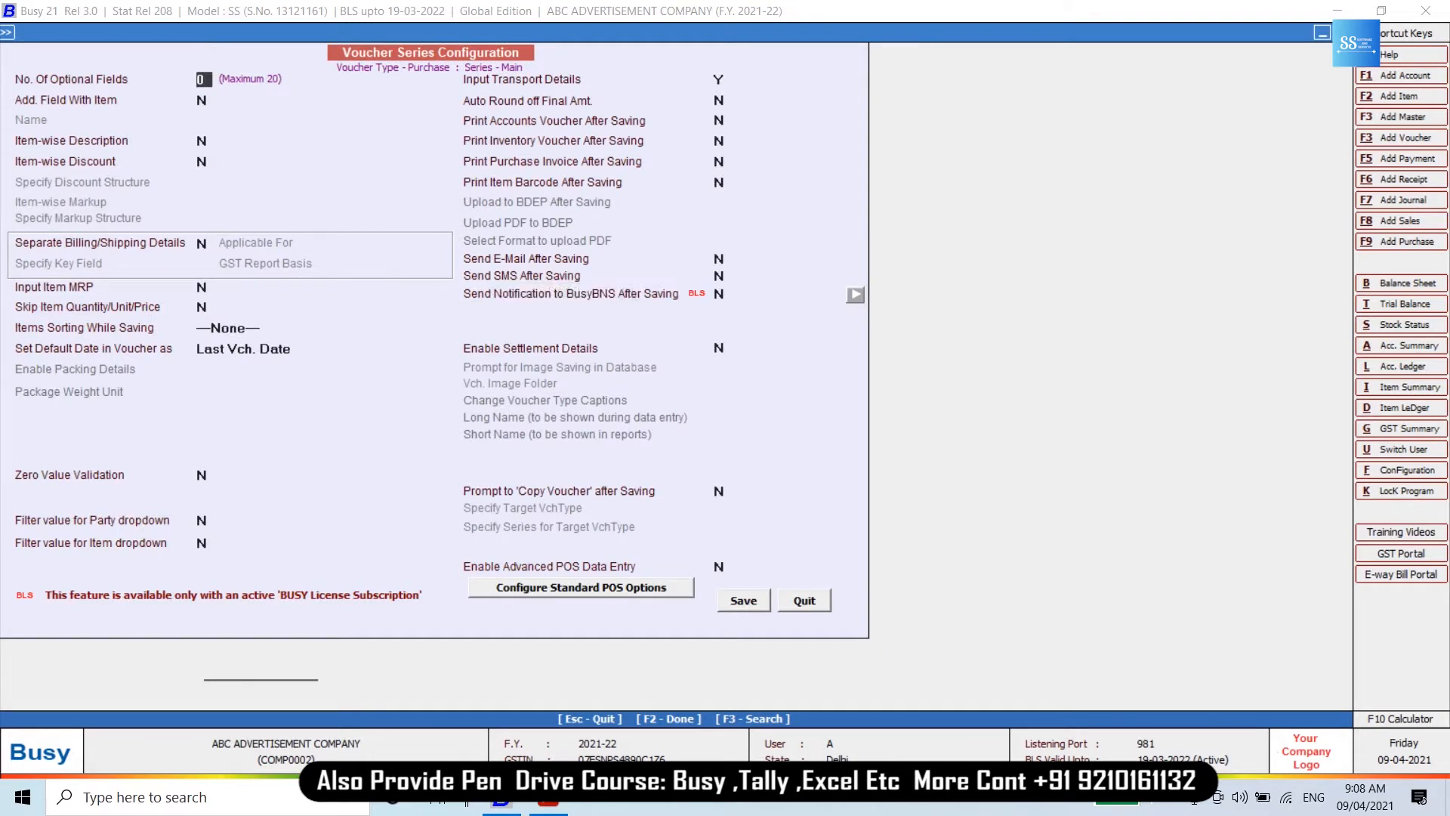
Set Skip Item Quantity/Unit/Price to Y for the Purchase Main series and save the configuration.
{"action": "left_click", "coordinate": [202, 308]}
{"action": "type", "text": "Y"}
{"action": "key", "text": "F2"}
{"action": "key", "text": "Return"}
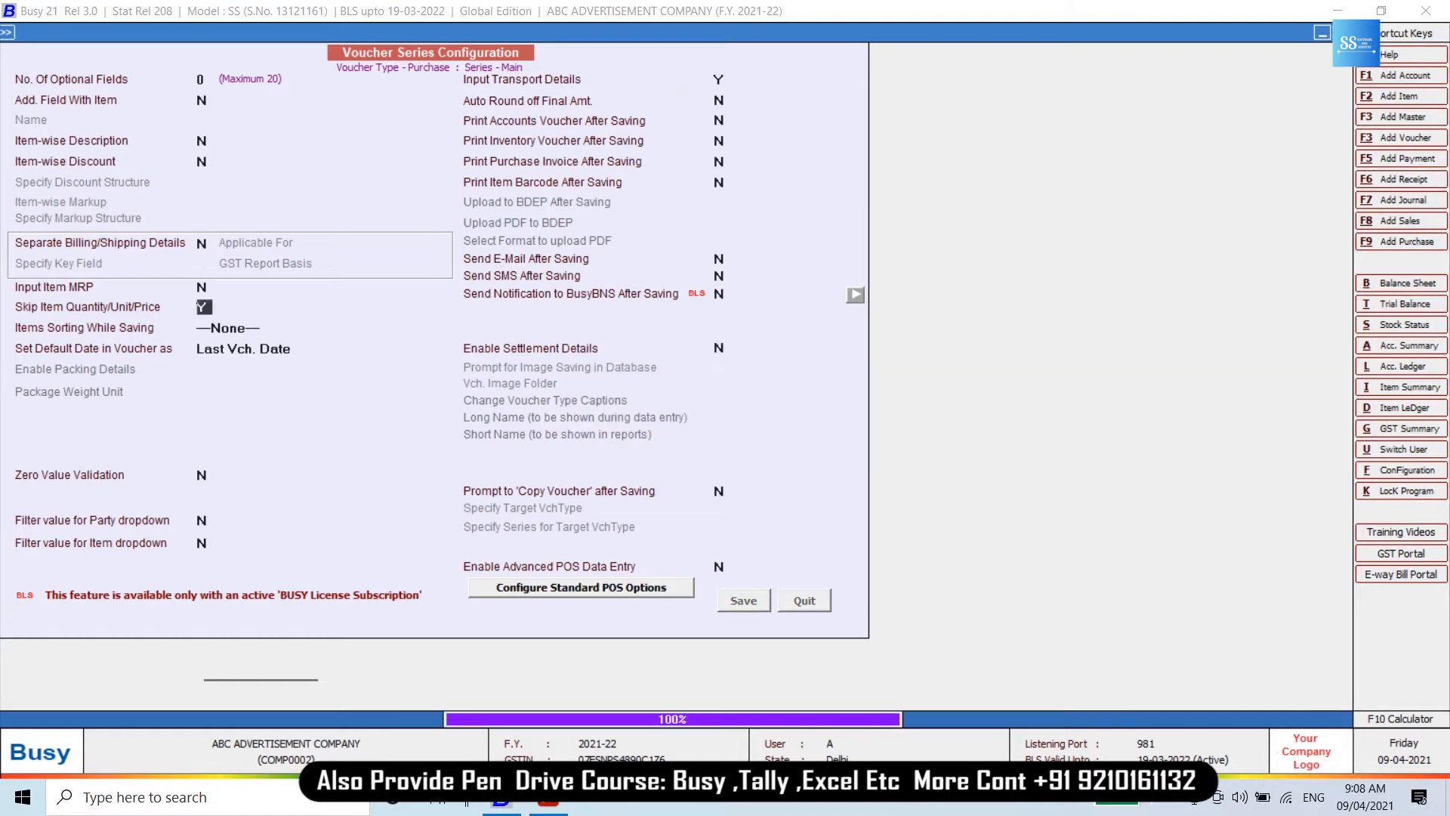
Set Skip Item Quantity/Unit/Price to Y for the Sales Main series, save it and leave the voucher series configuration.
{"action": "key", "text": "Up"}
{"action": "key", "text": "Up"}
{"action": "key", "text": "Right"}
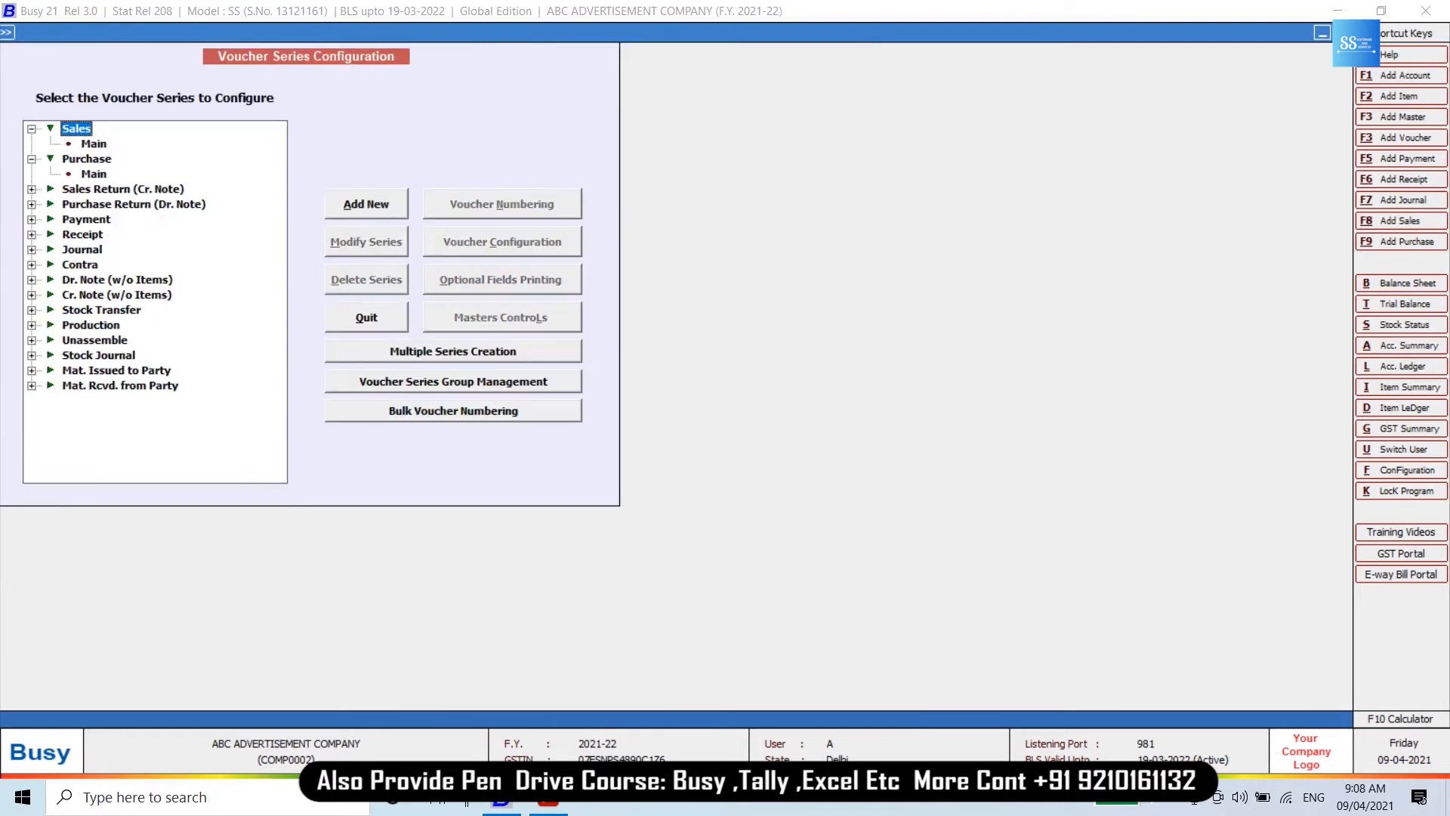
{"action": "key", "text": "Down"}
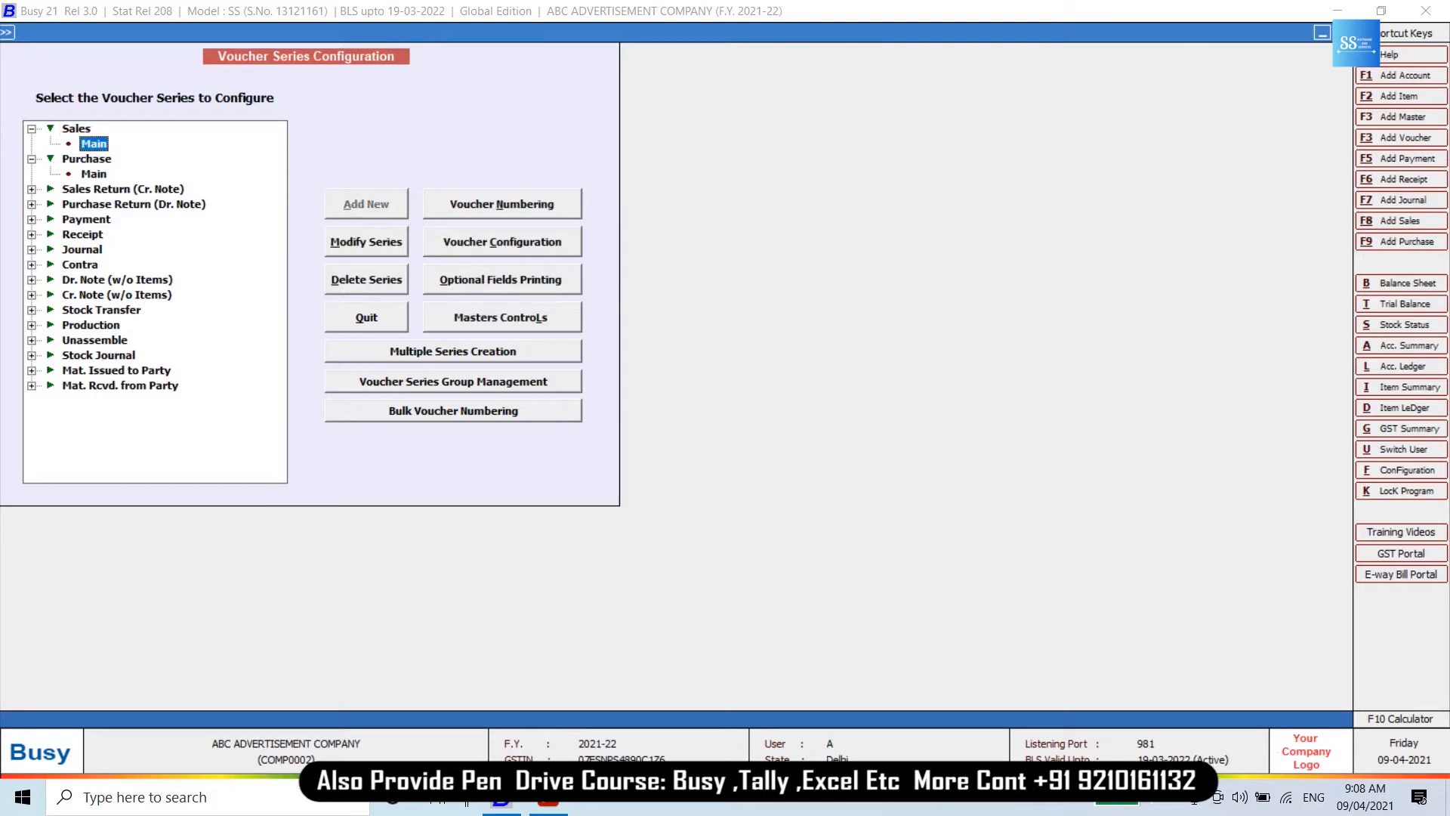
{"action": "key", "text": "alt+c"}
{"action": "key", "text": "Return"}
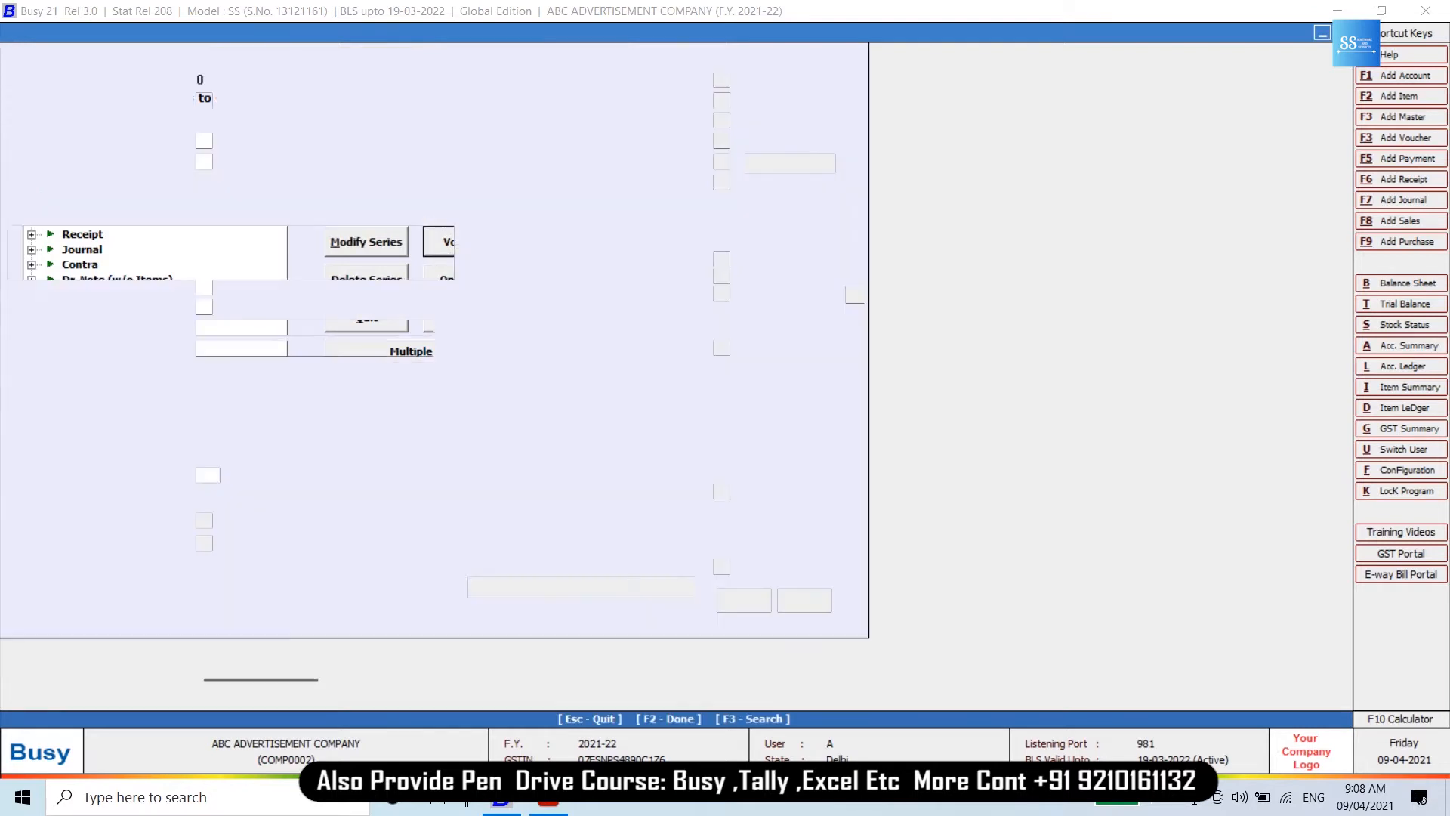
{"action": "left_click", "coordinate": [202, 308]}
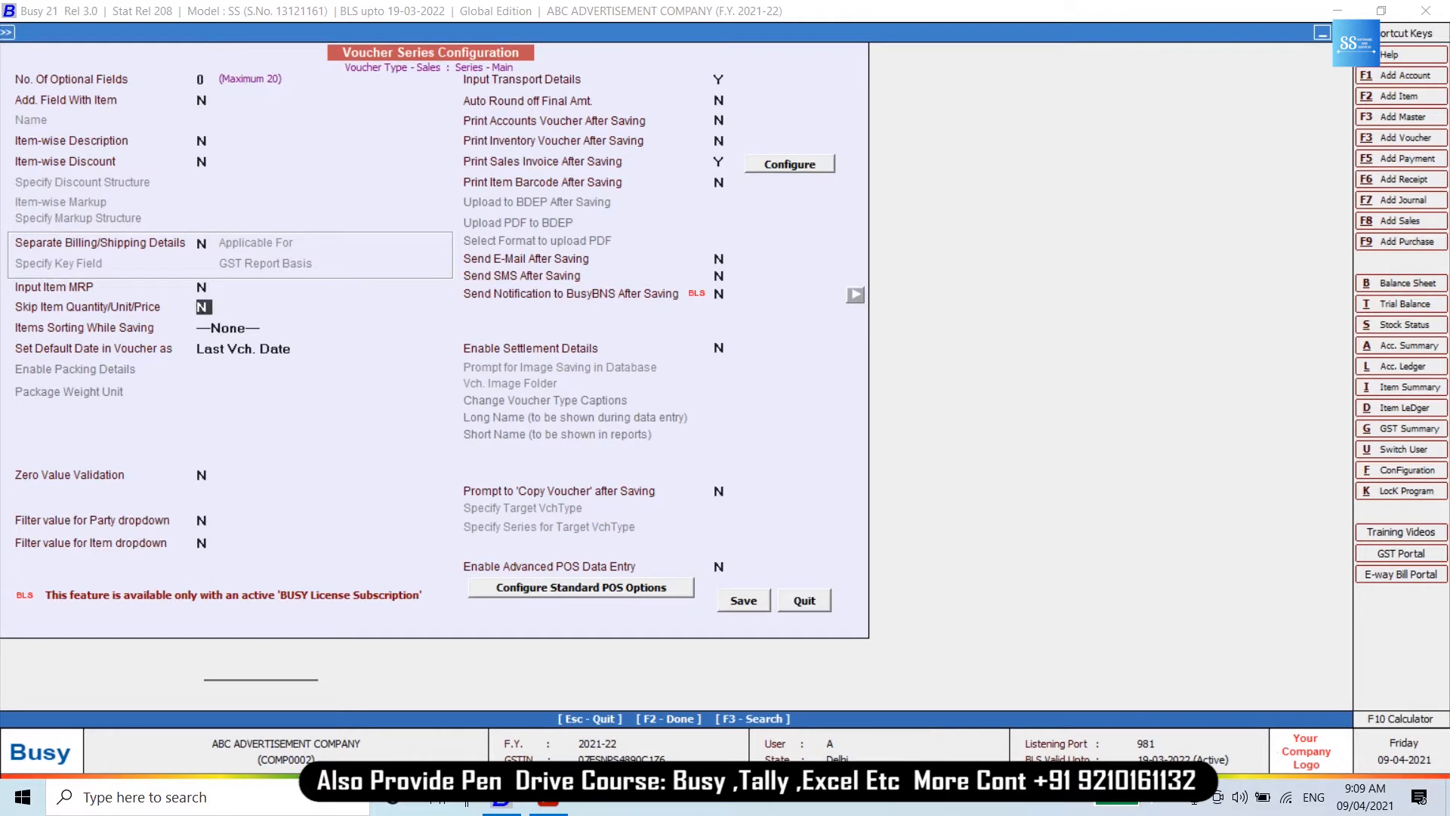
{"action": "key", "text": "y"}
{"action": "key", "text": "F2"}
{"action": "key", "text": "Return"}
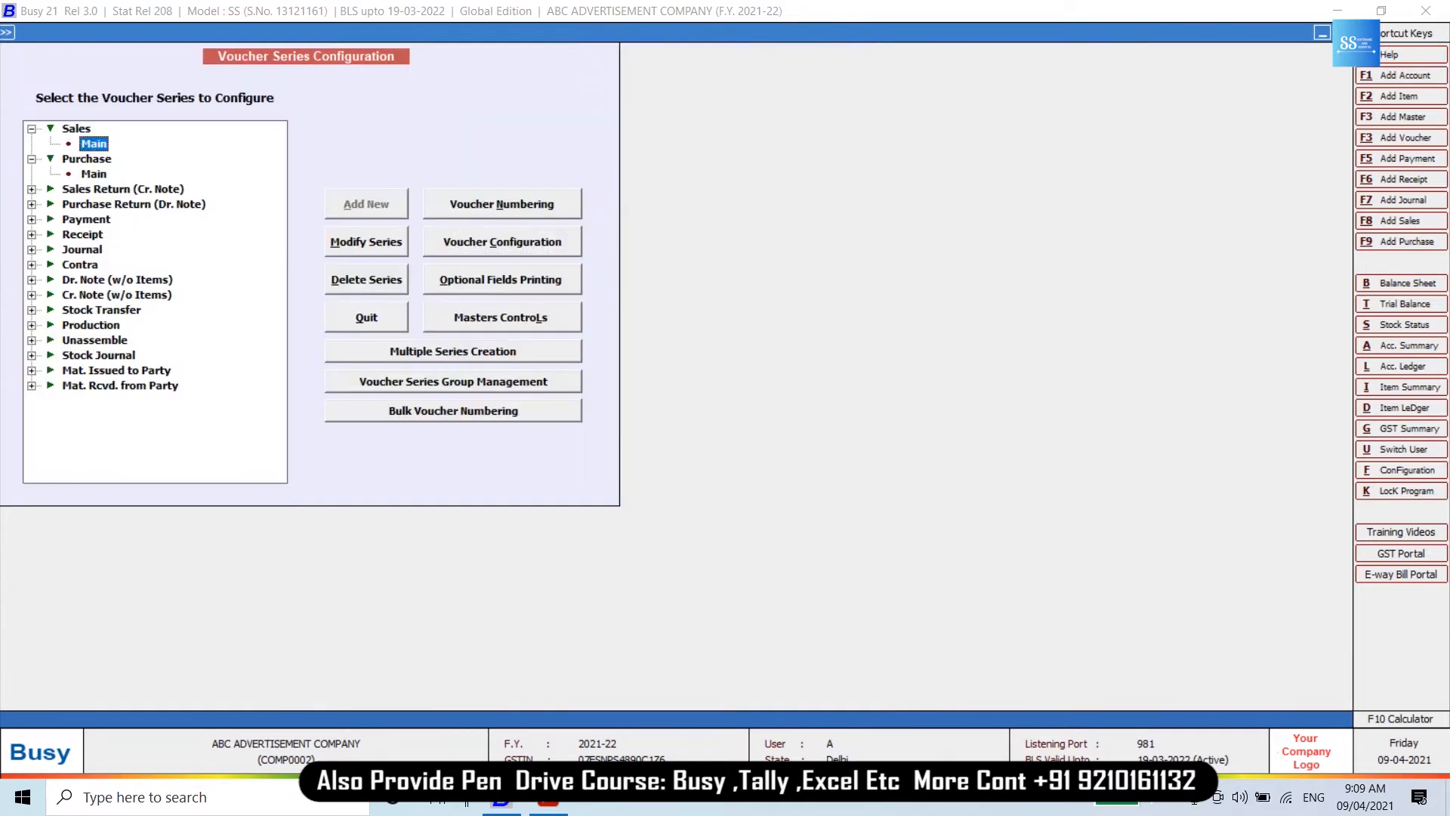
{"action": "key", "text": "Escape"}
Start a new purchase voucher in the Main series.
{"action": "key", "text": "Right"}
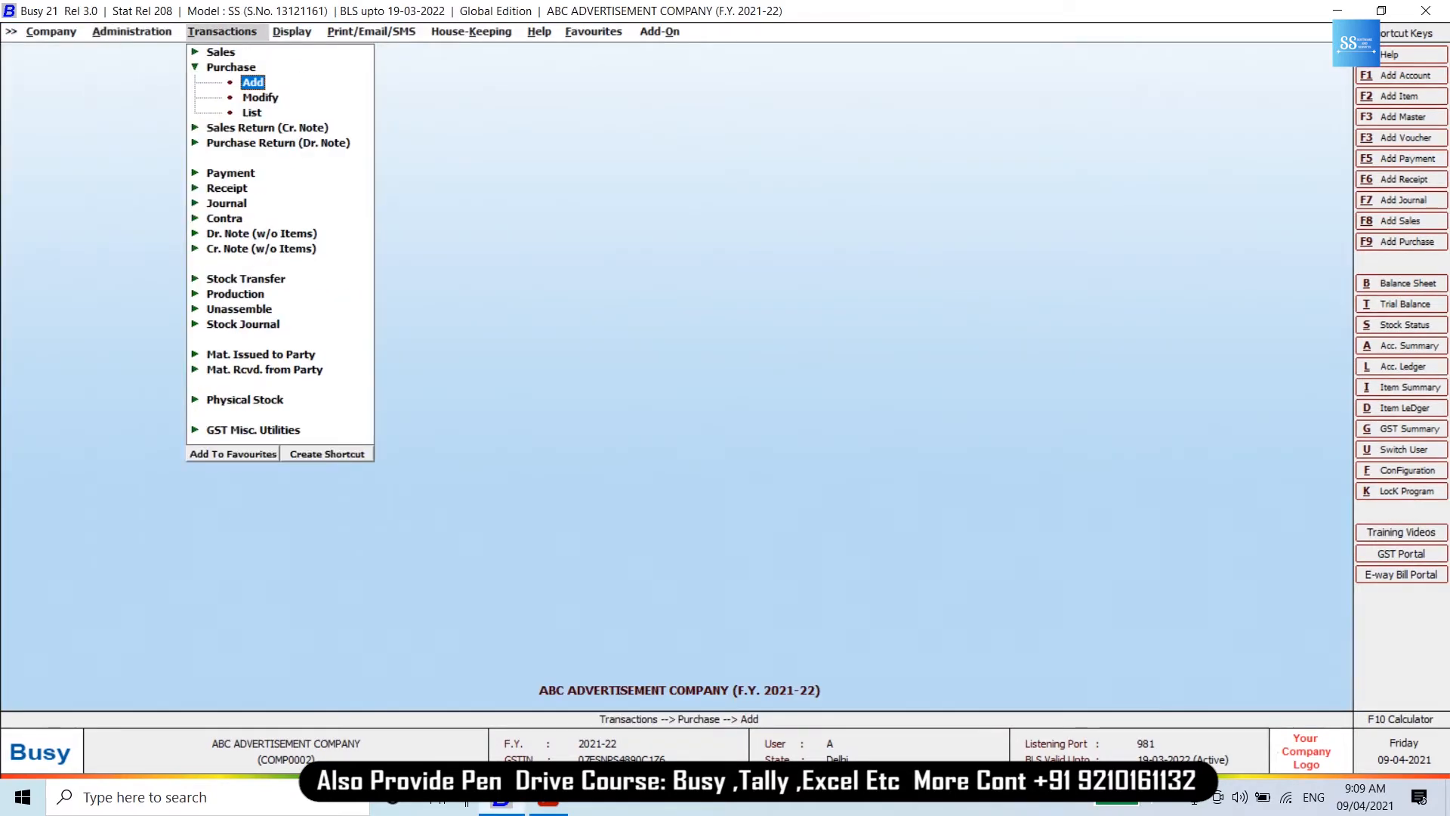
{"action": "key", "text": "Return"}
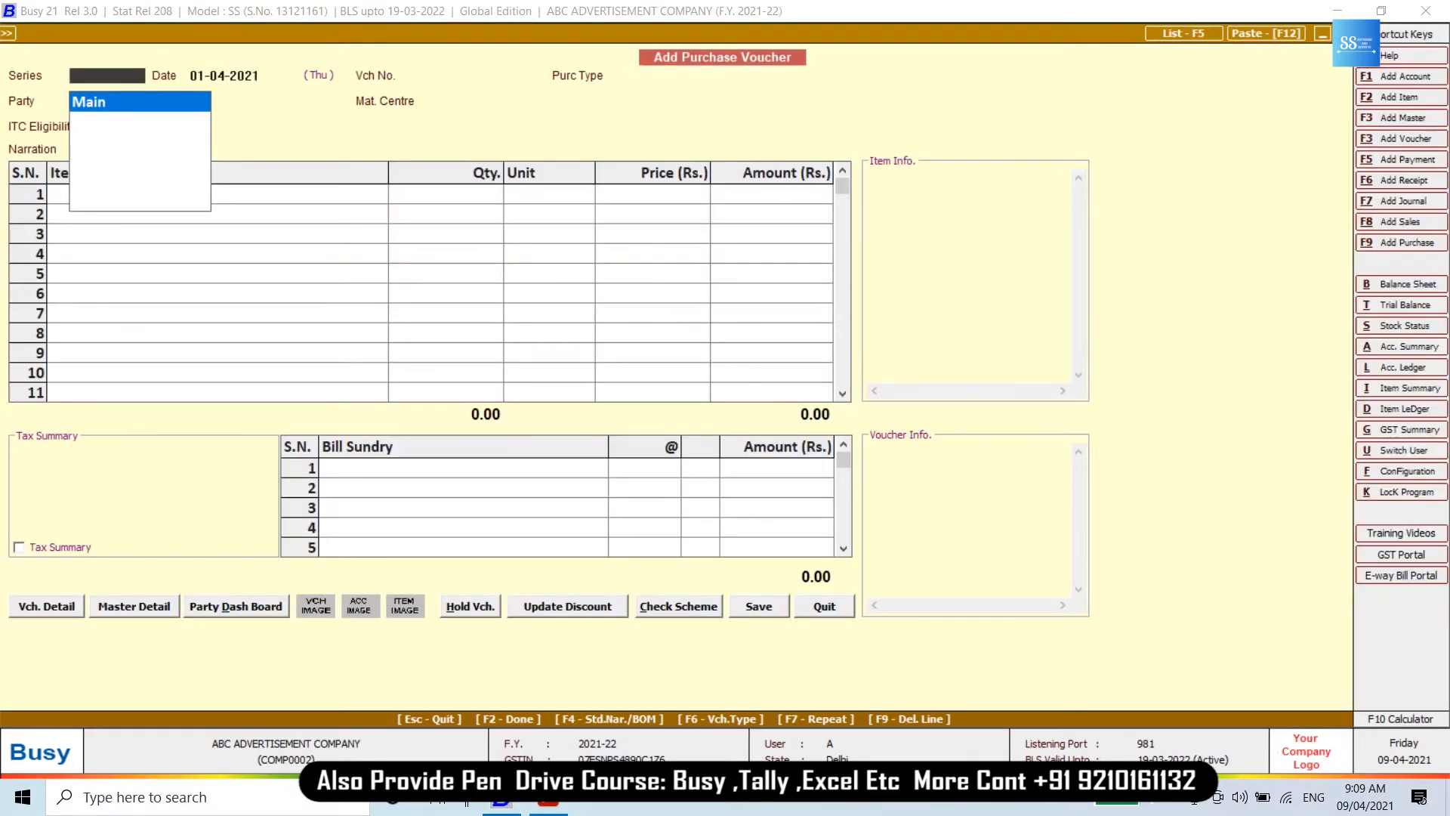
{"action": "key", "text": "Return"}
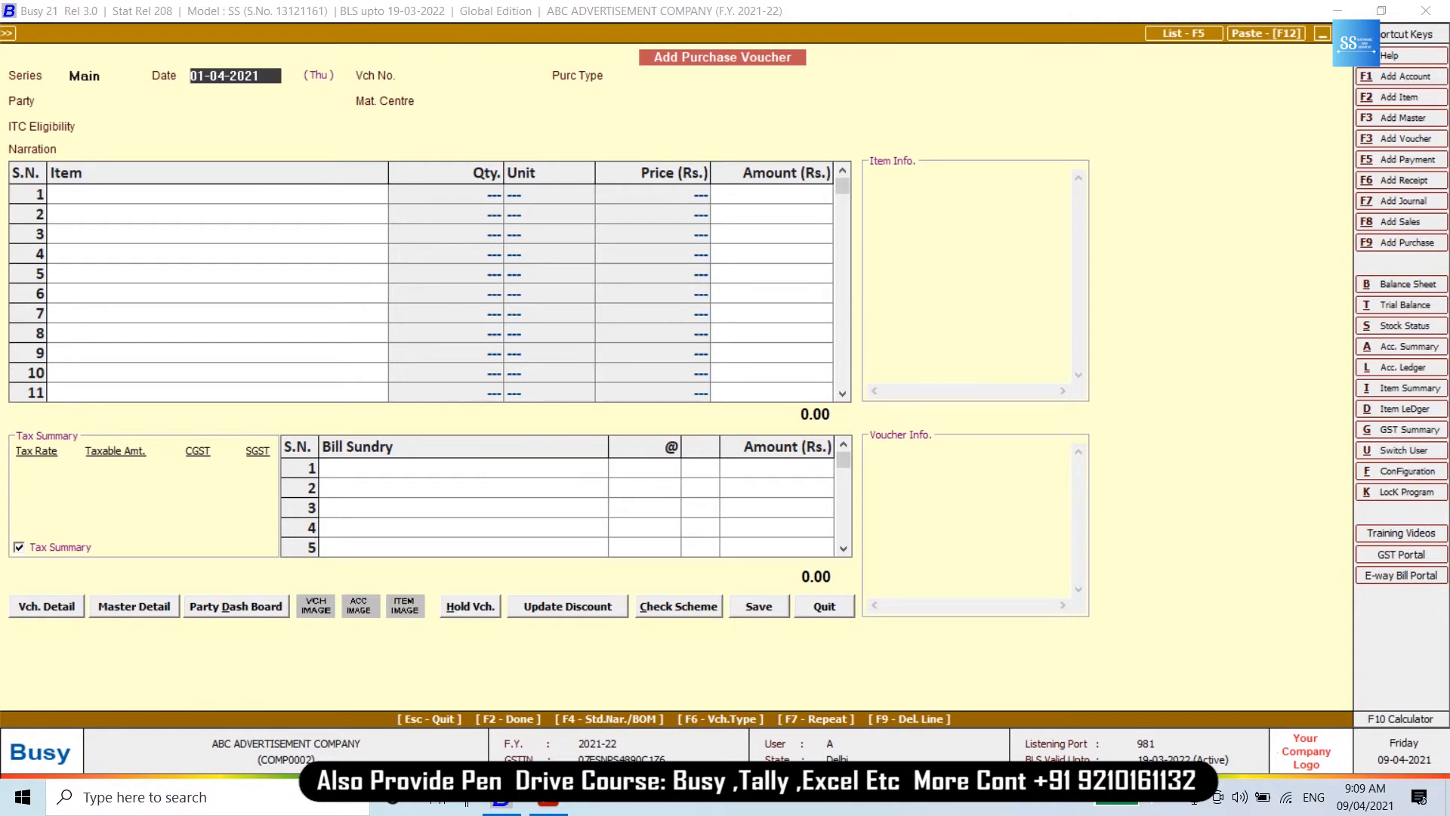
Check the City Light Express invoice in Acrobat Reader and, back in Busy, enter voucher date 01-04-2021 and voucher number 133.
{"action": "key", "text": "alt+Tab"}
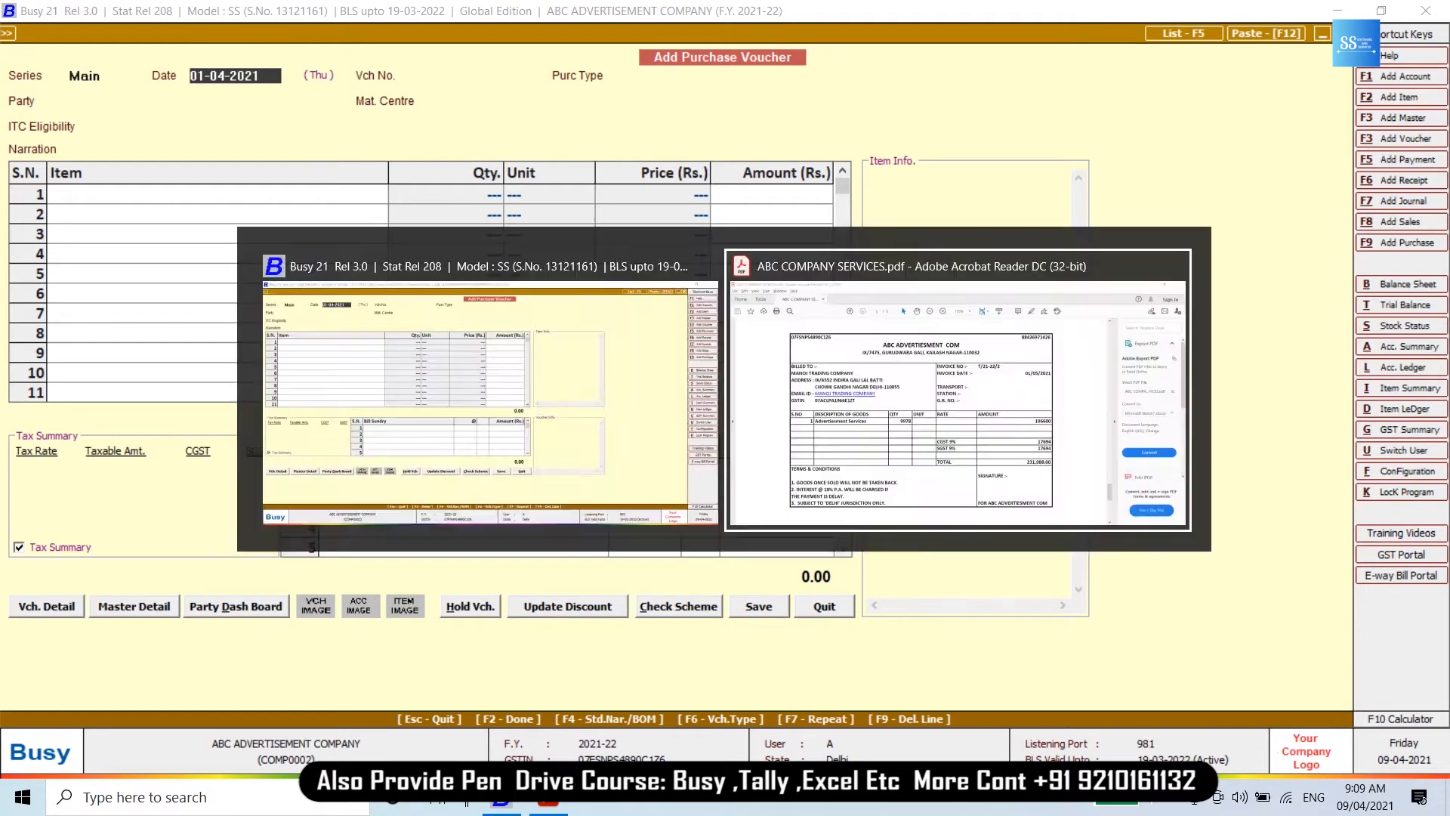
{"action": "key", "text": "Right"}
{"action": "key", "text": "Right"}
{"action": "key", "text": "Left"}
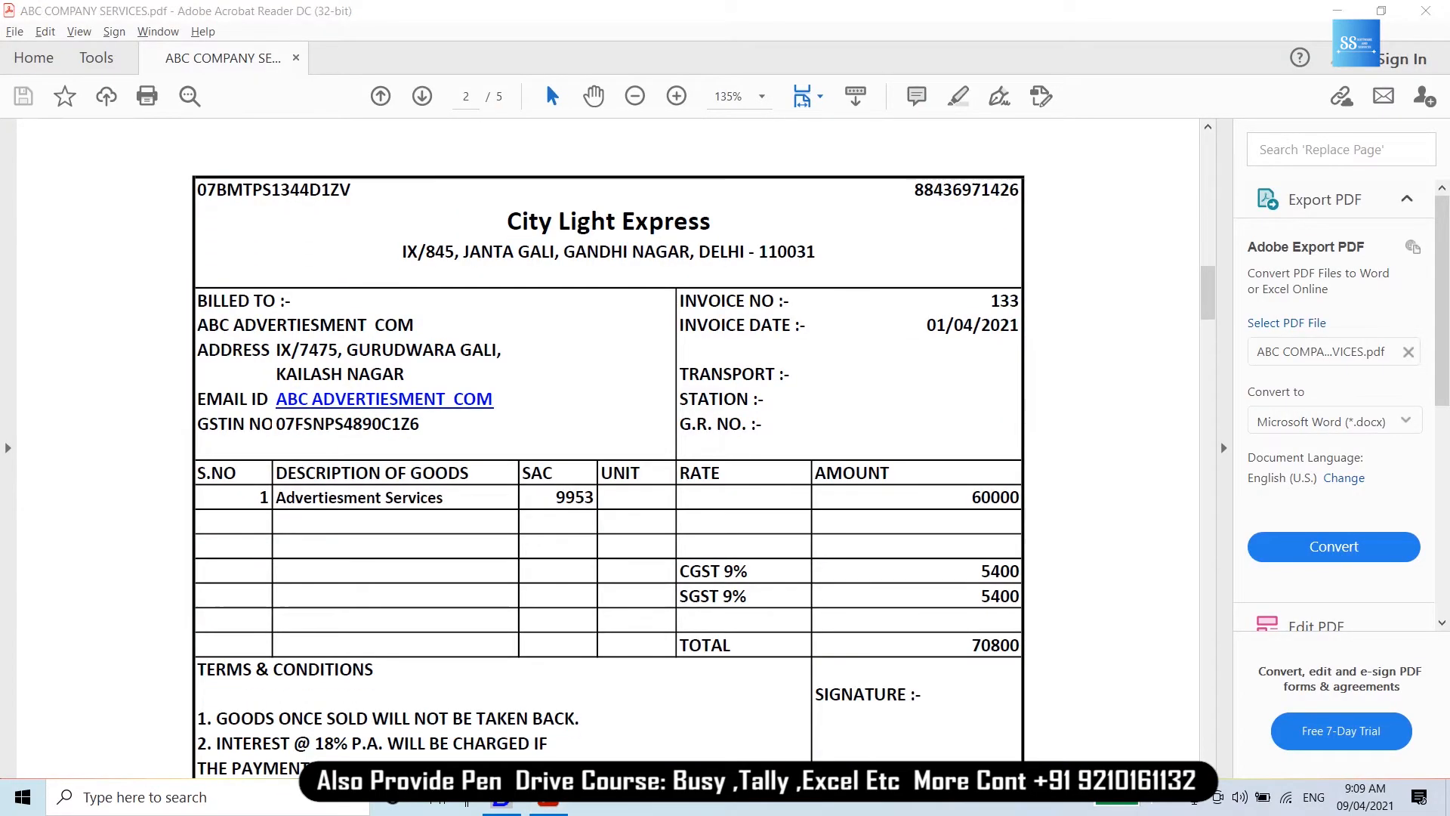
{"action": "key", "text": "alt+Tab"}
{"action": "type", "text": "1-4"}
{"action": "key", "text": "Return"}
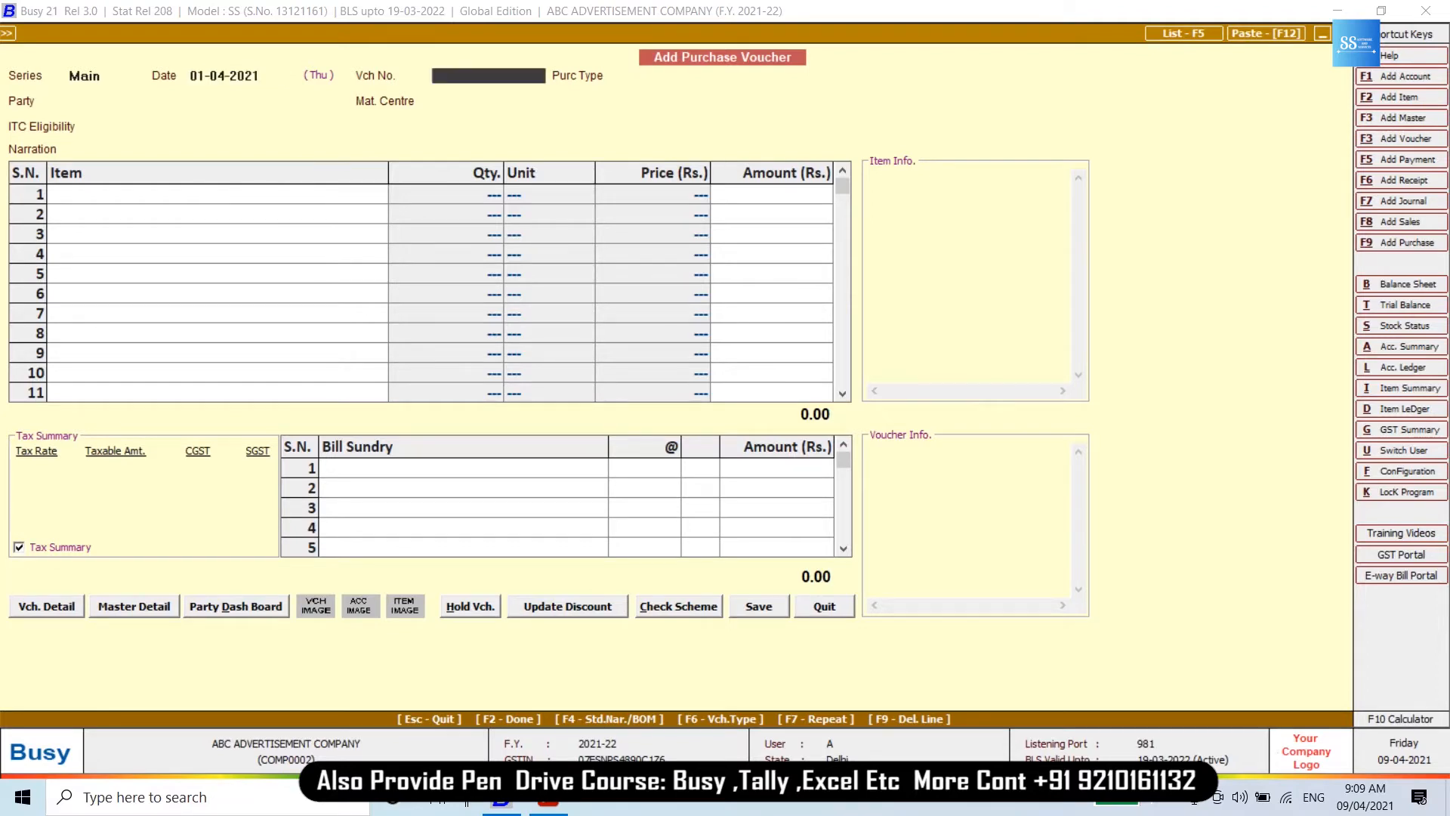
{"action": "type", "text": "133"}
{"action": "key", "text": "Return"}
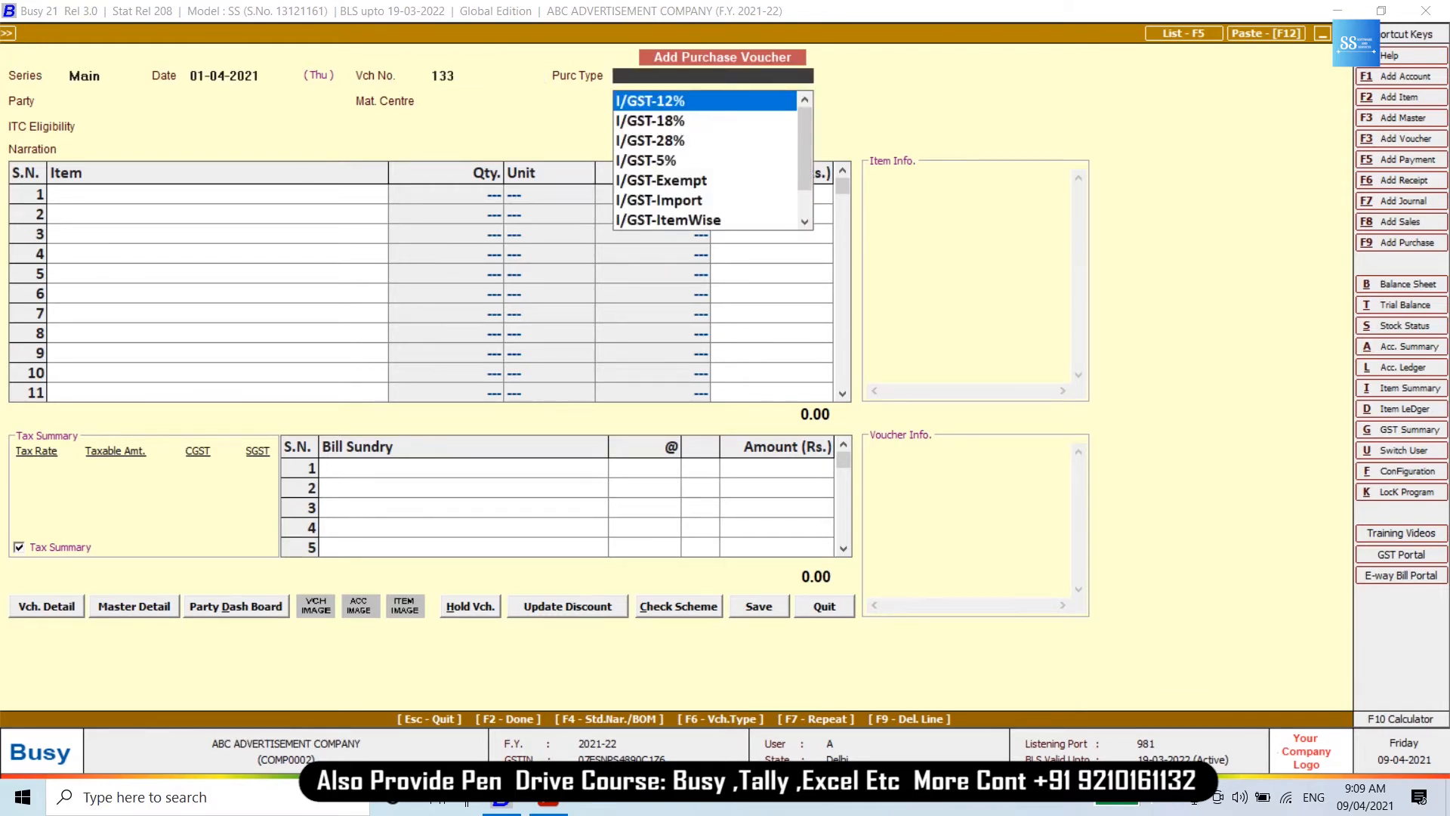
Check the invoice's tax lines in Acrobat Reader and set the voucher's purchase type to L/GST-18% in Busy.
{"action": "key", "text": "alt+Tab"}
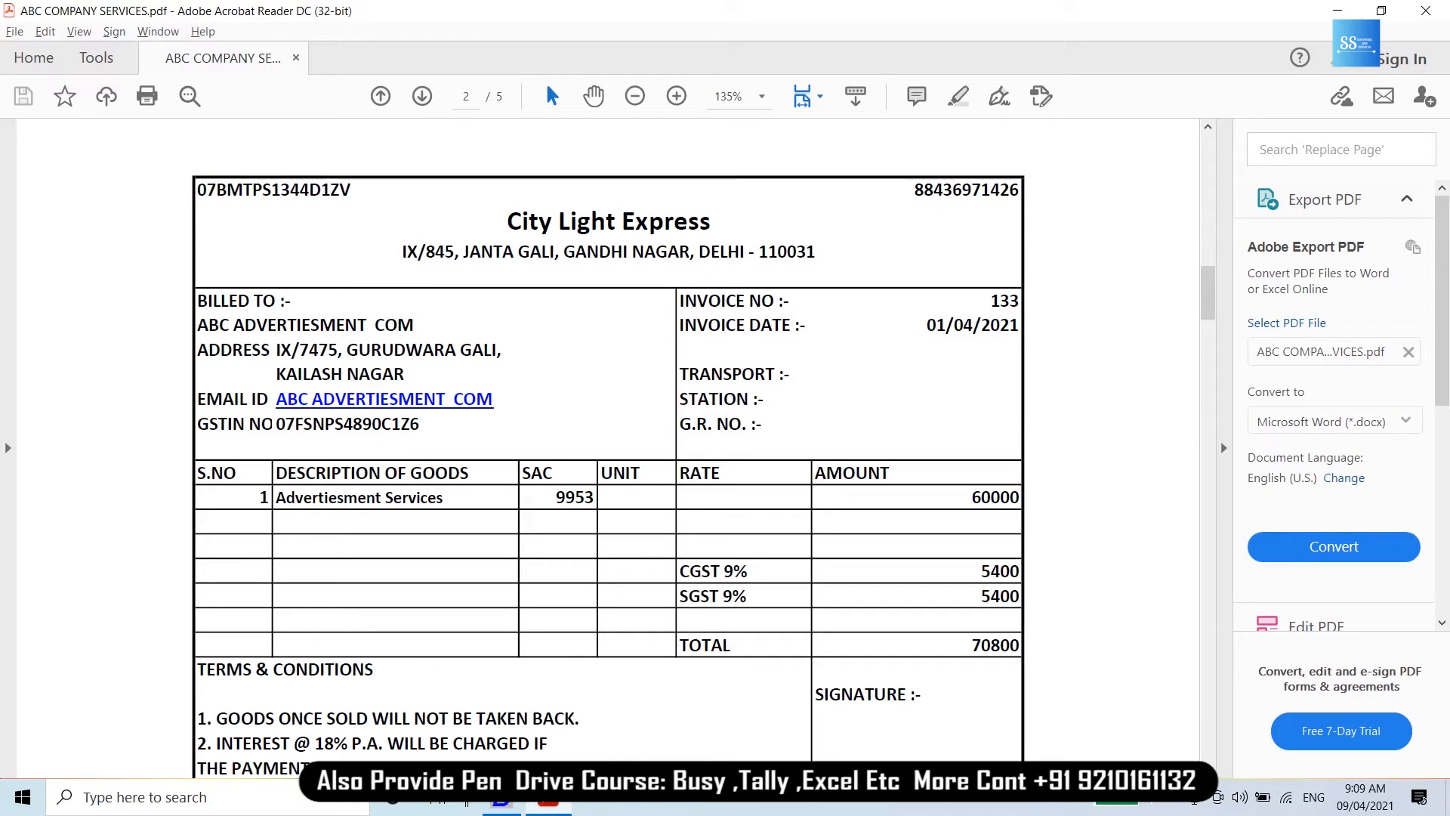
{"action": "key", "text": "alt+Tab"}
{"action": "type", "text": "18"}
{"action": "key", "text": "Down"}
{"action": "key", "text": "Return"}
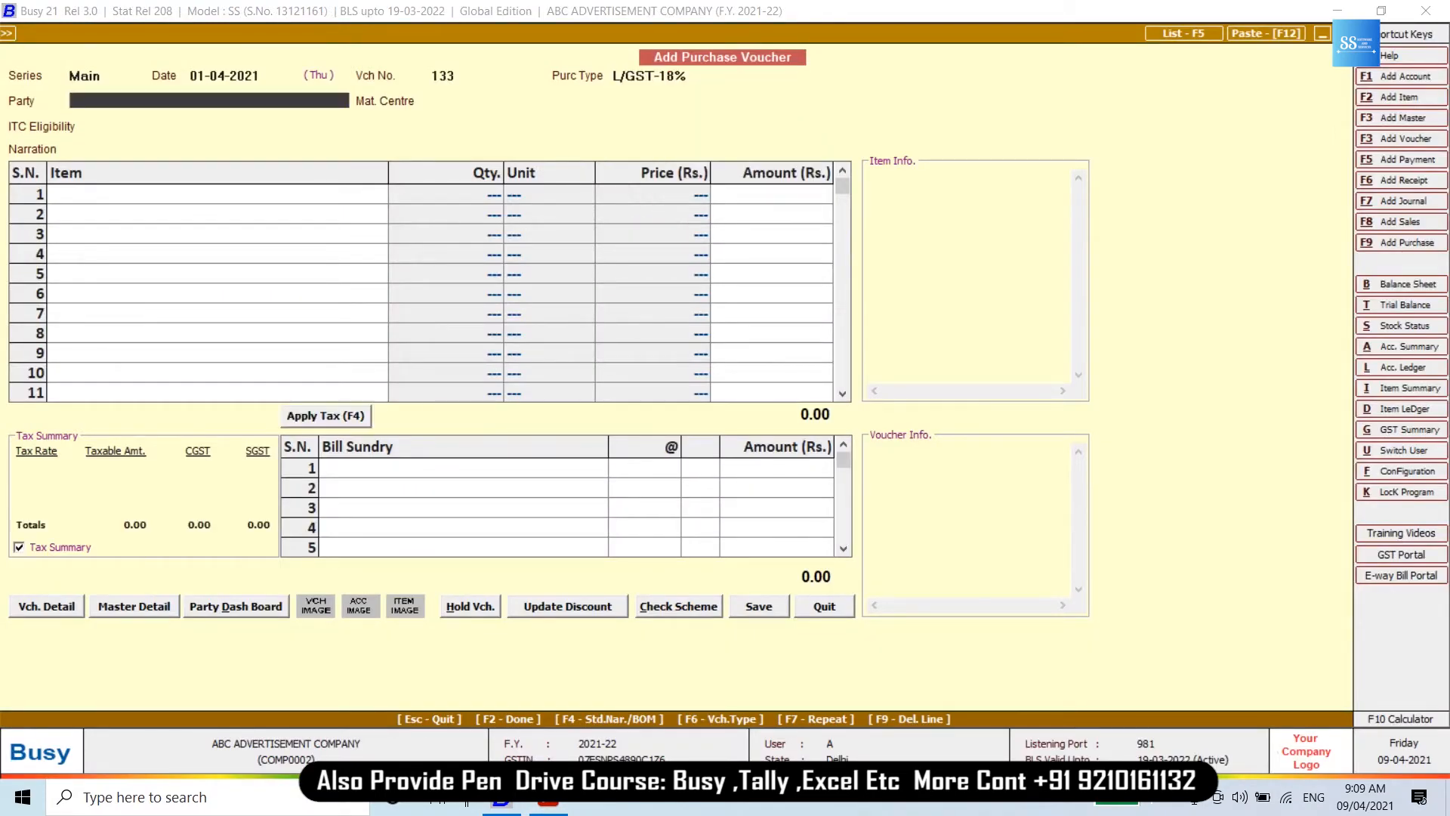
Choose CITY LIGHT EXPRESS as the voucher's party, and open its account master for review and save it.
{"action": "type", "text": "ci"}
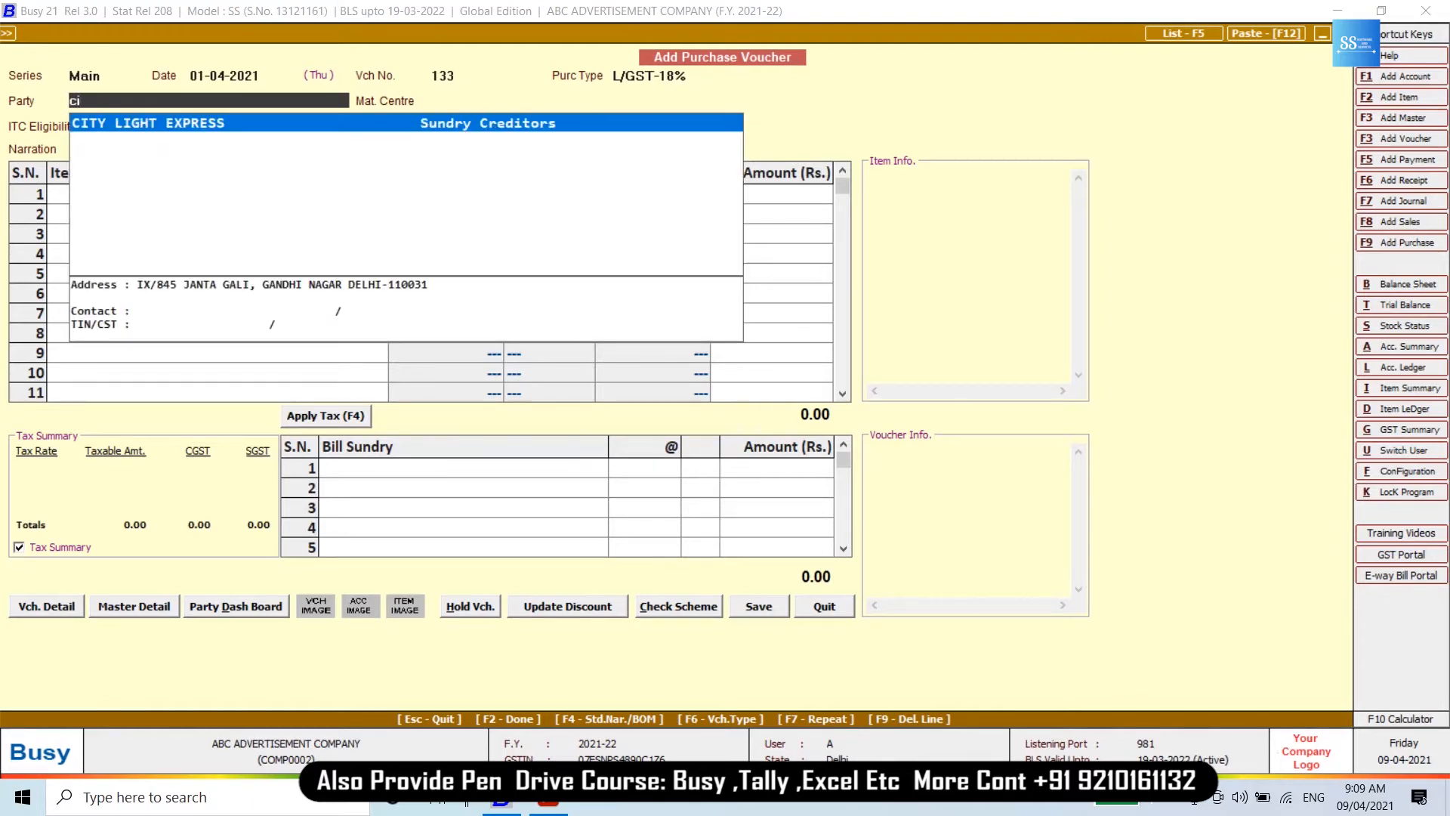
{"action": "key", "text": "Return"}
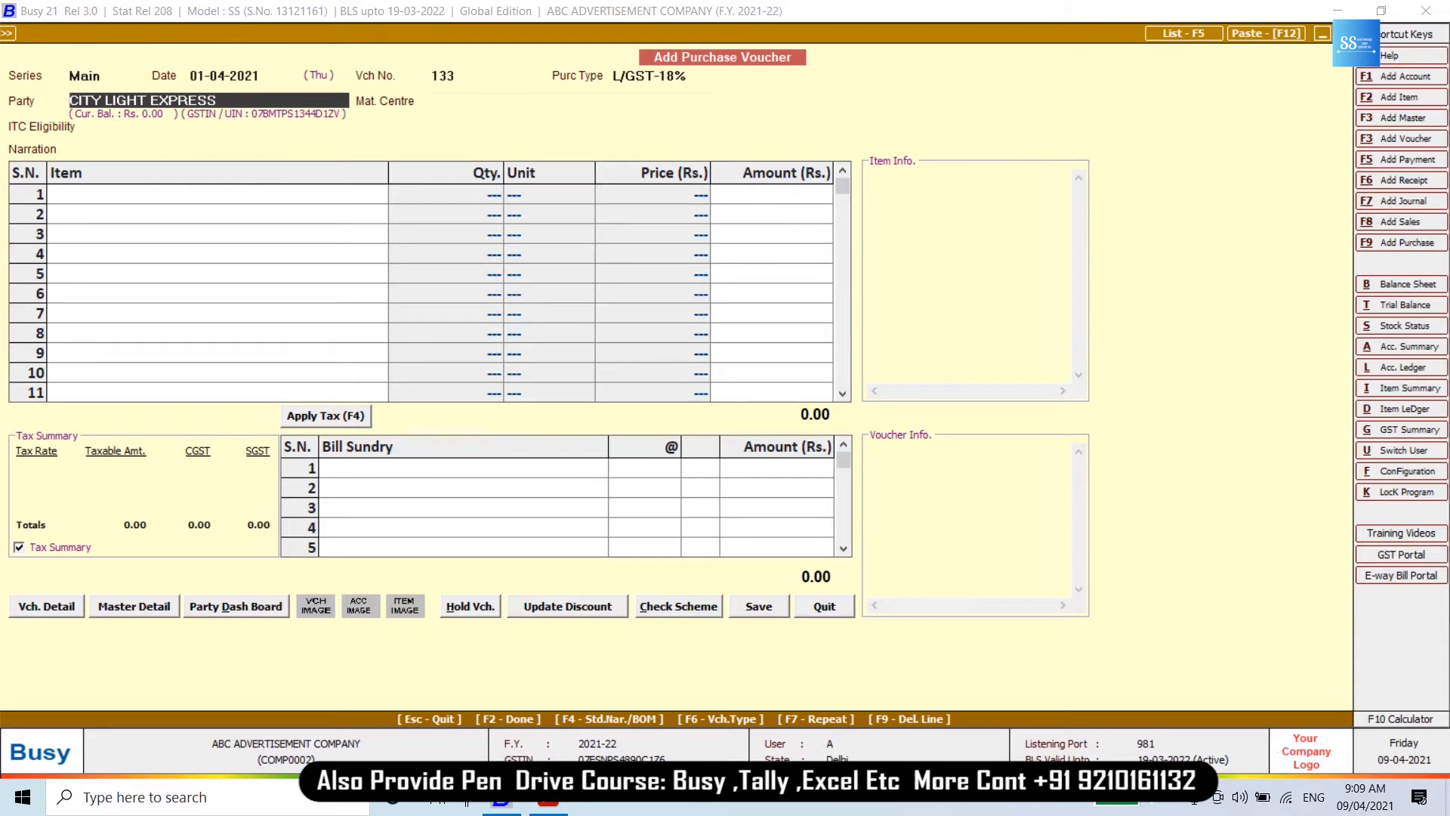
{"action": "key", "text": "alt+m"}
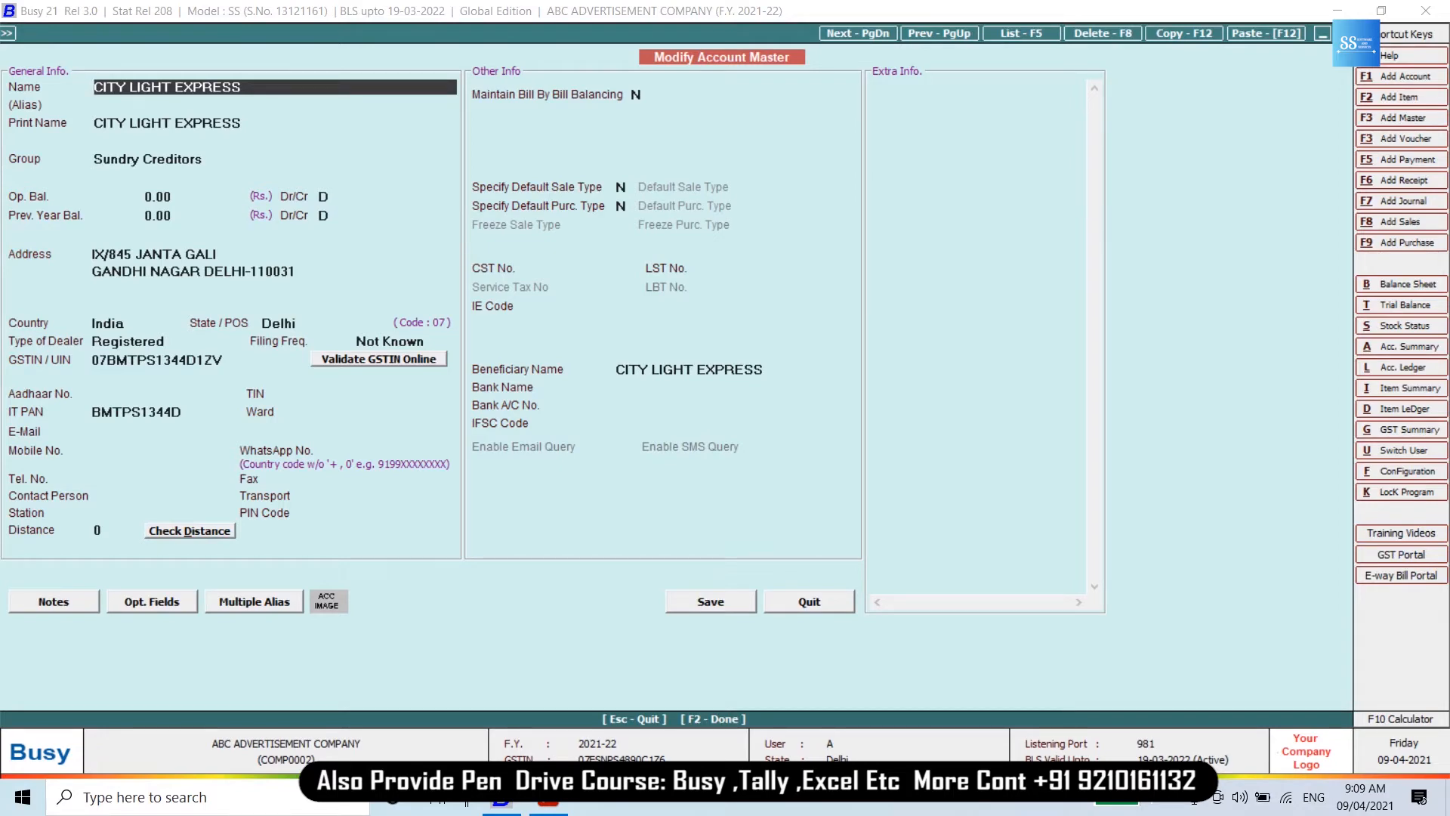
{"action": "key", "text": "F2"}
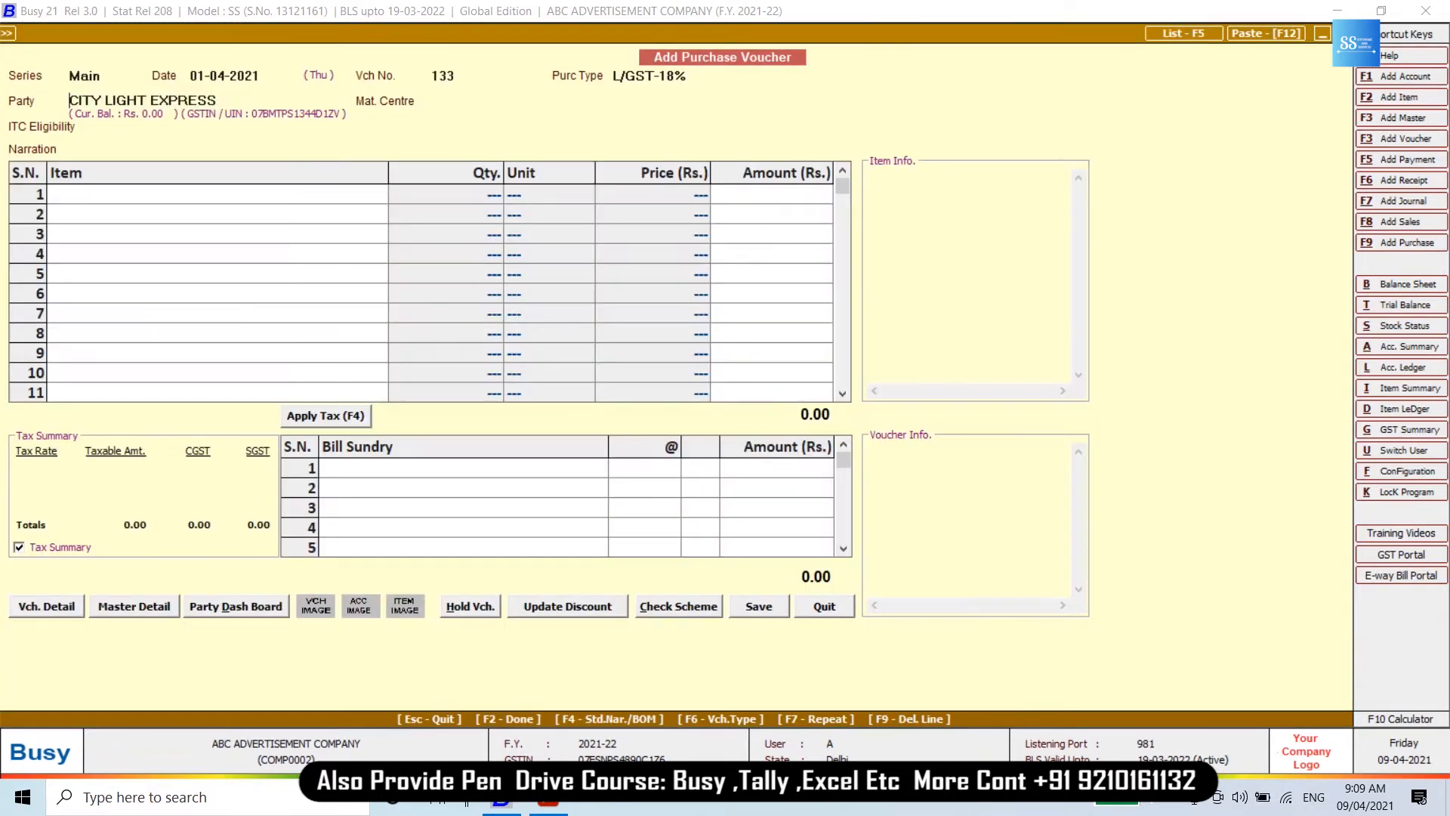
Set the voucher's material centre to Main Store and ITC eligibility to Input Services, leaving the narration blank.
{"action": "key", "text": "space"}
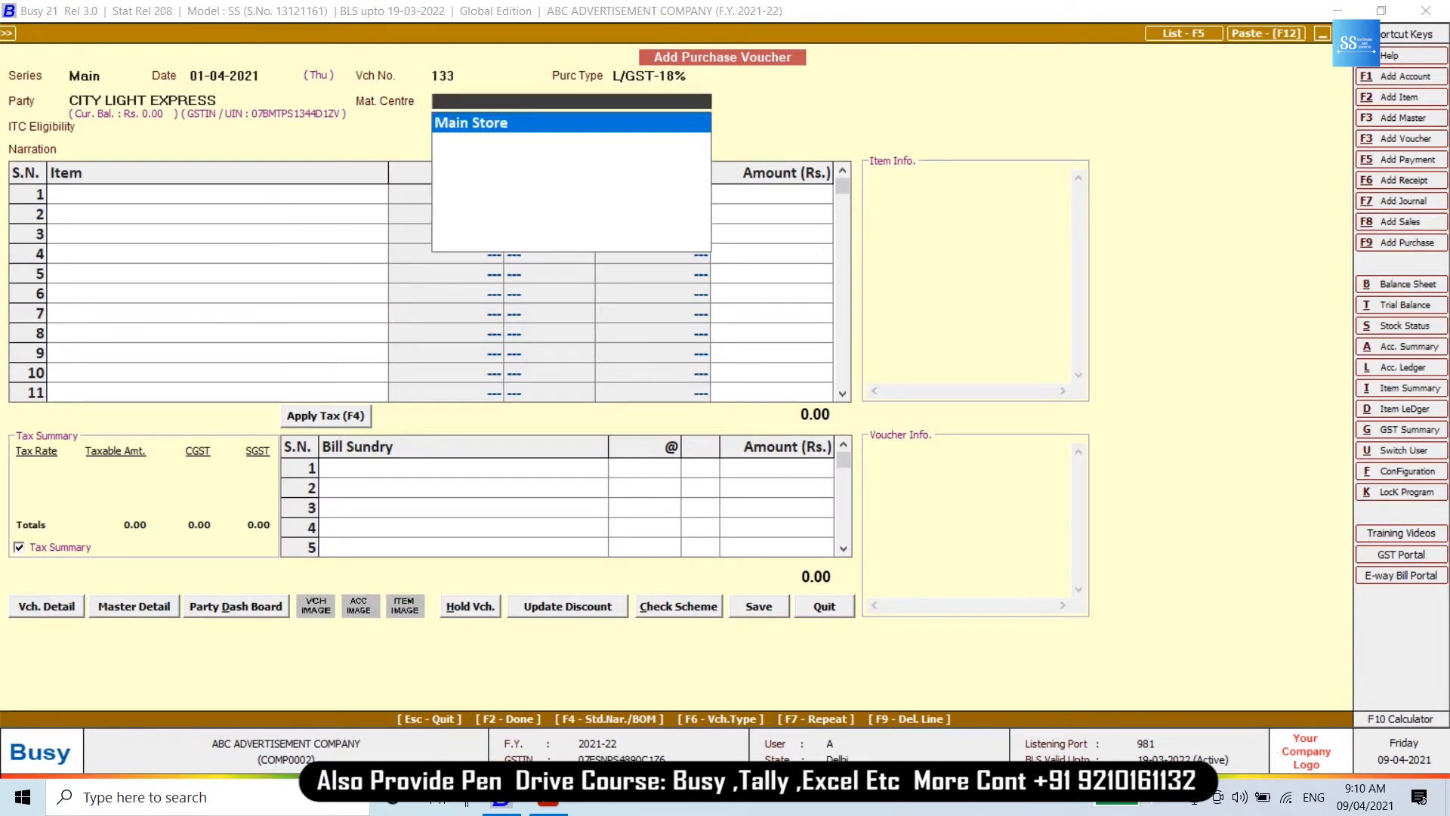
{"action": "key", "text": "Return"}
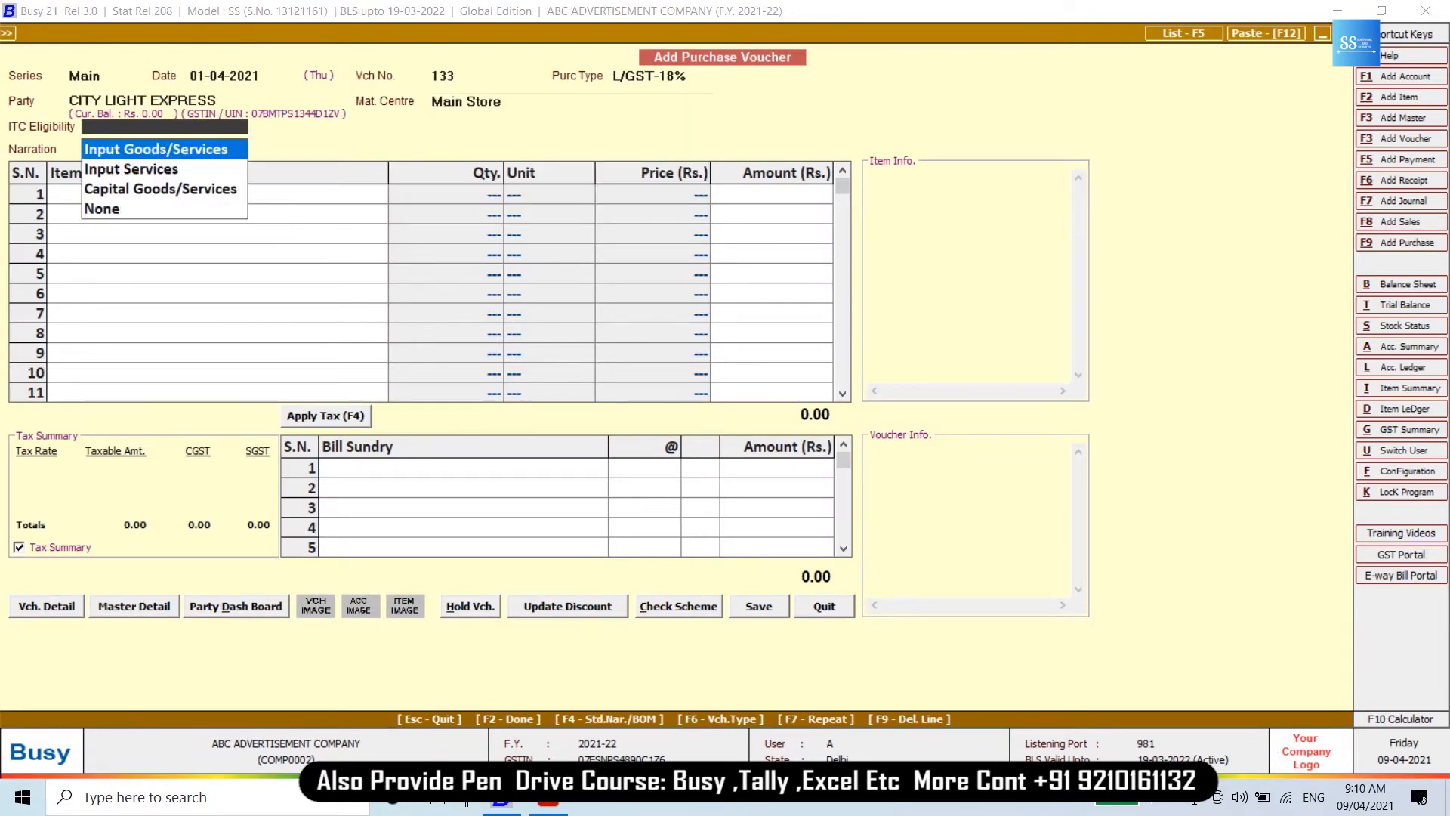
{"action": "key", "text": "Down"}
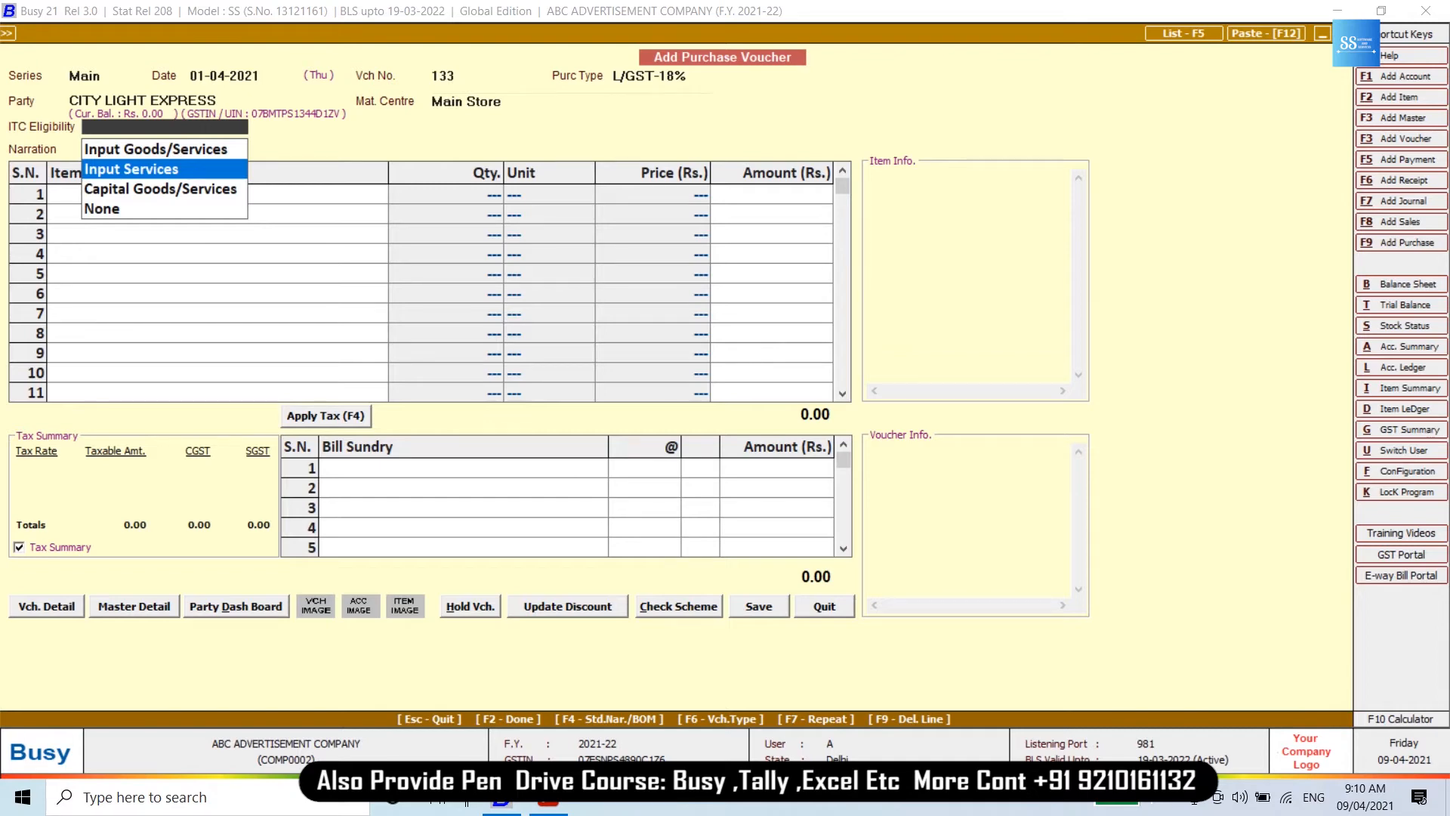
{"action": "key", "text": "Return"}
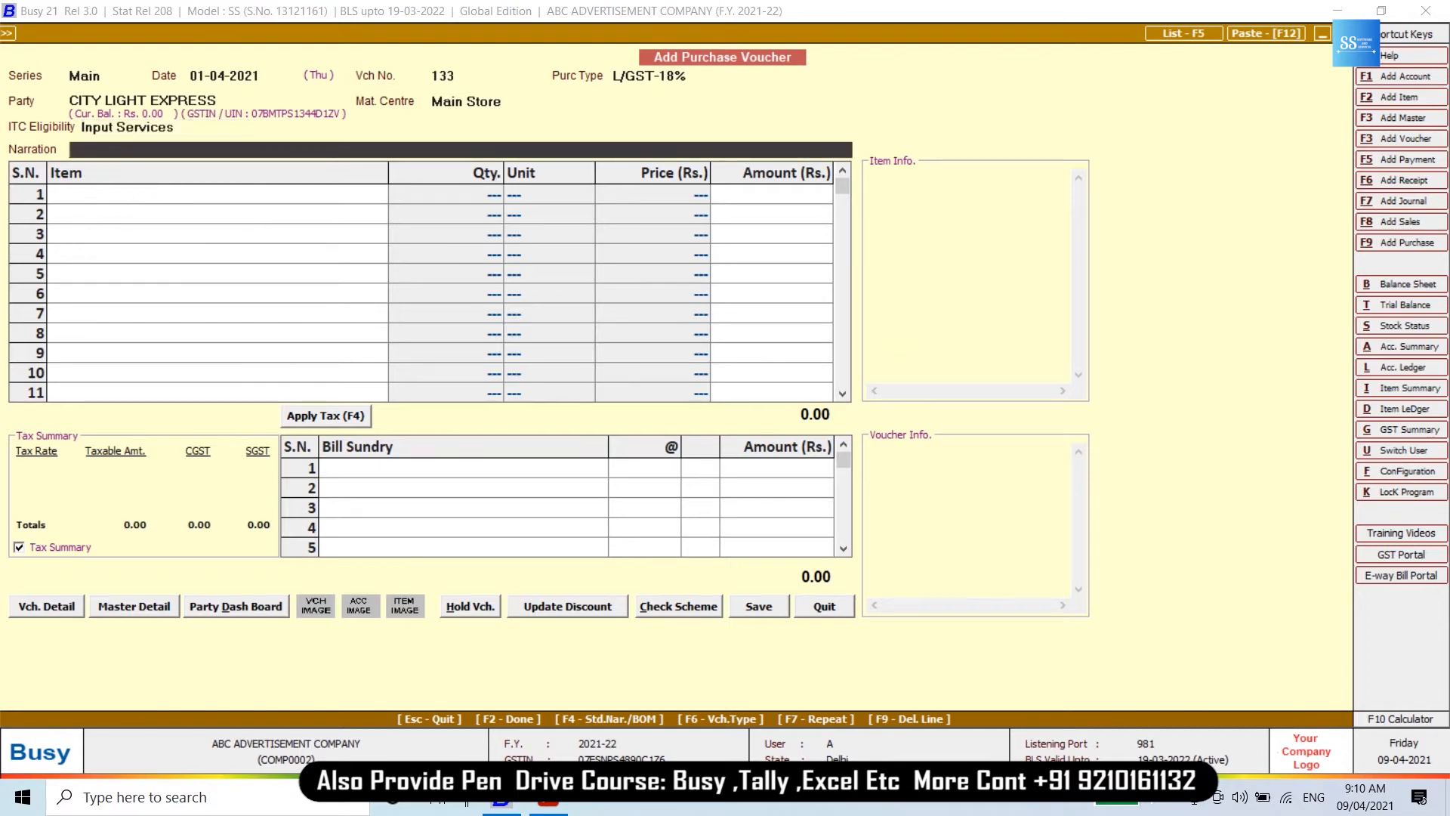
{"action": "key", "text": "Return"}
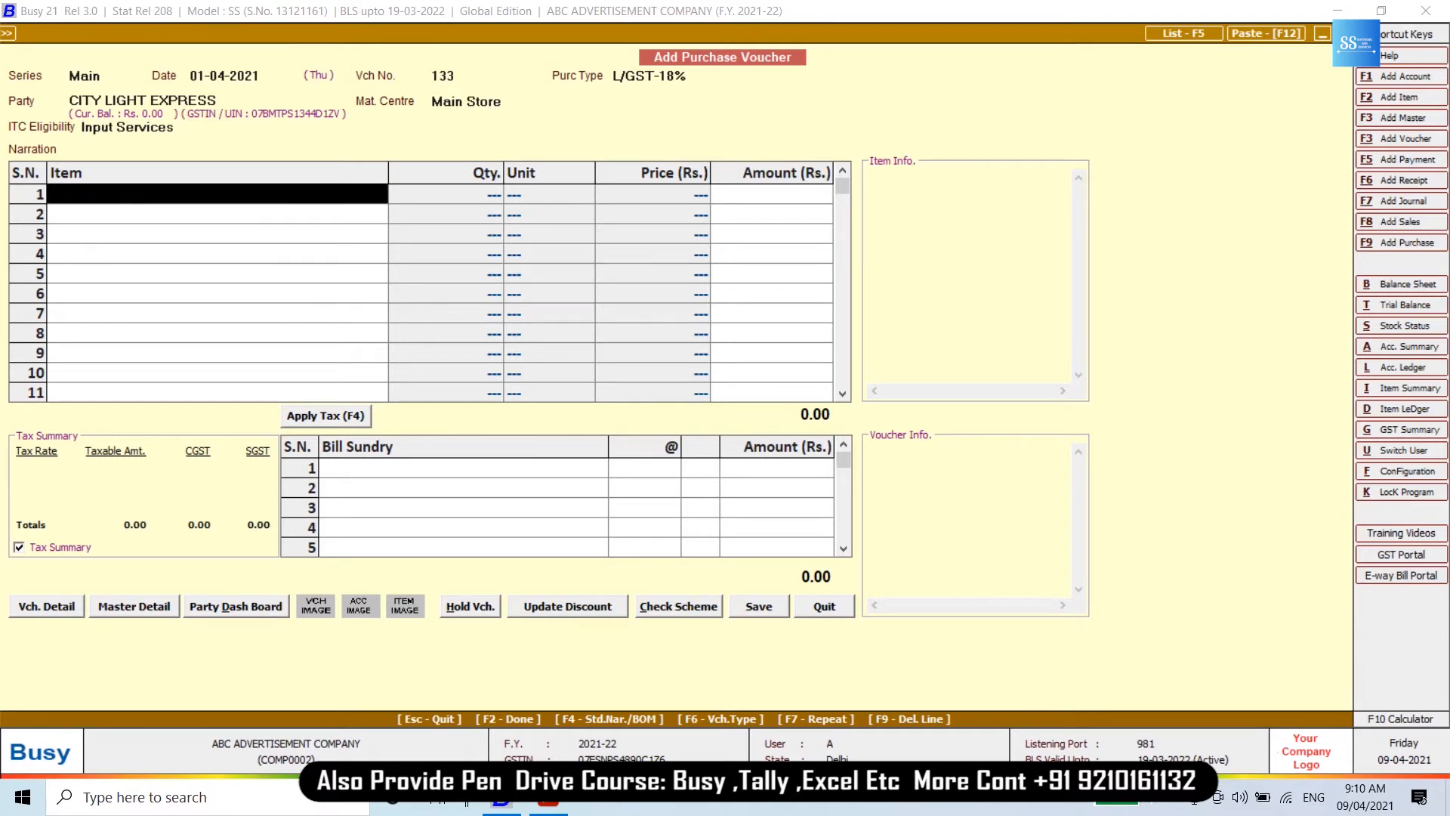
Add Advertisement Services as the first item, then open its item master to review the purchase account and save it.
{"action": "key", "text": "Return"}
{"action": "key", "text": "Return"}
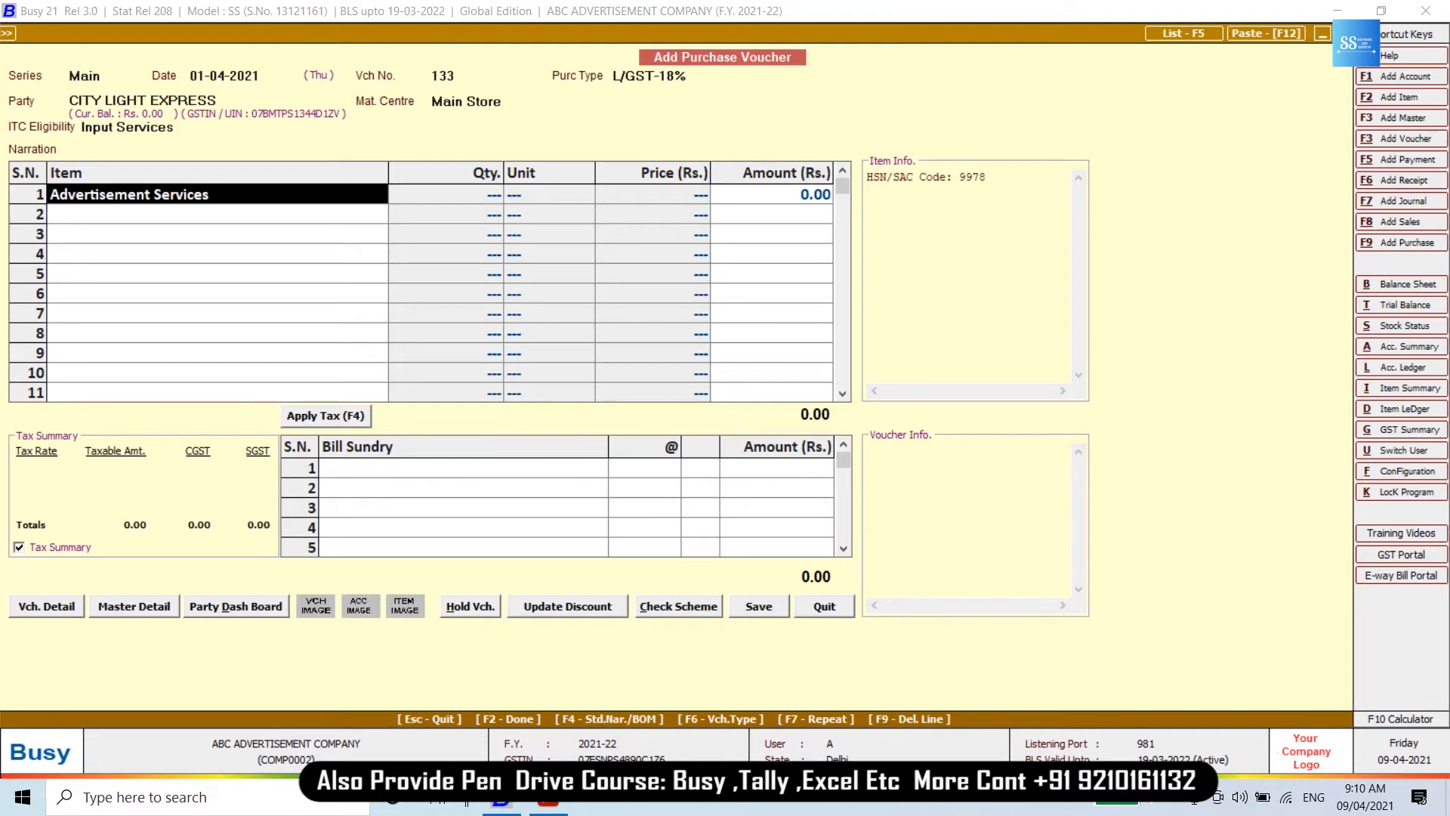
{"action": "key", "text": "alt+m"}
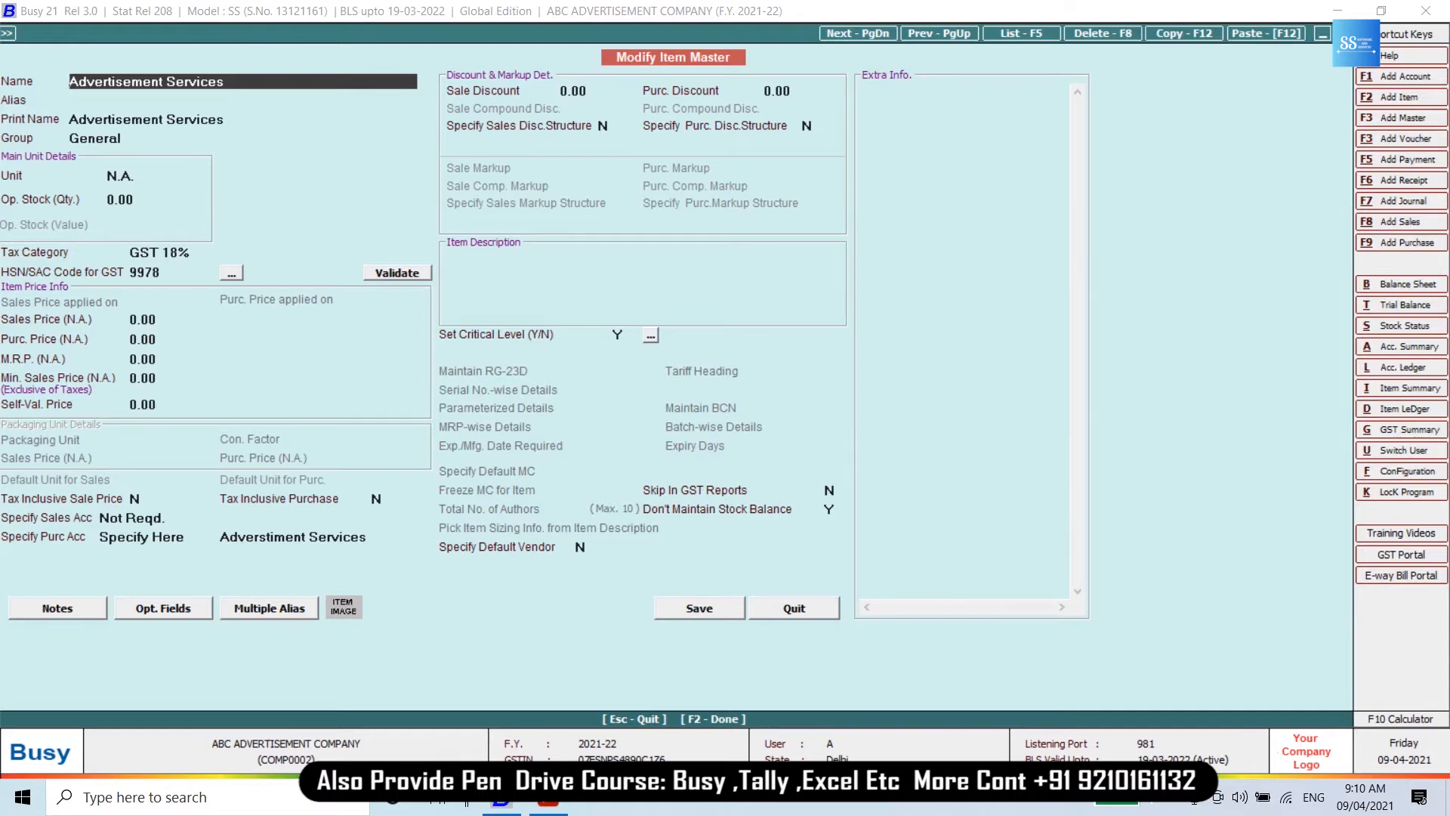
{"action": "left_click", "coordinate": [266, 538]}
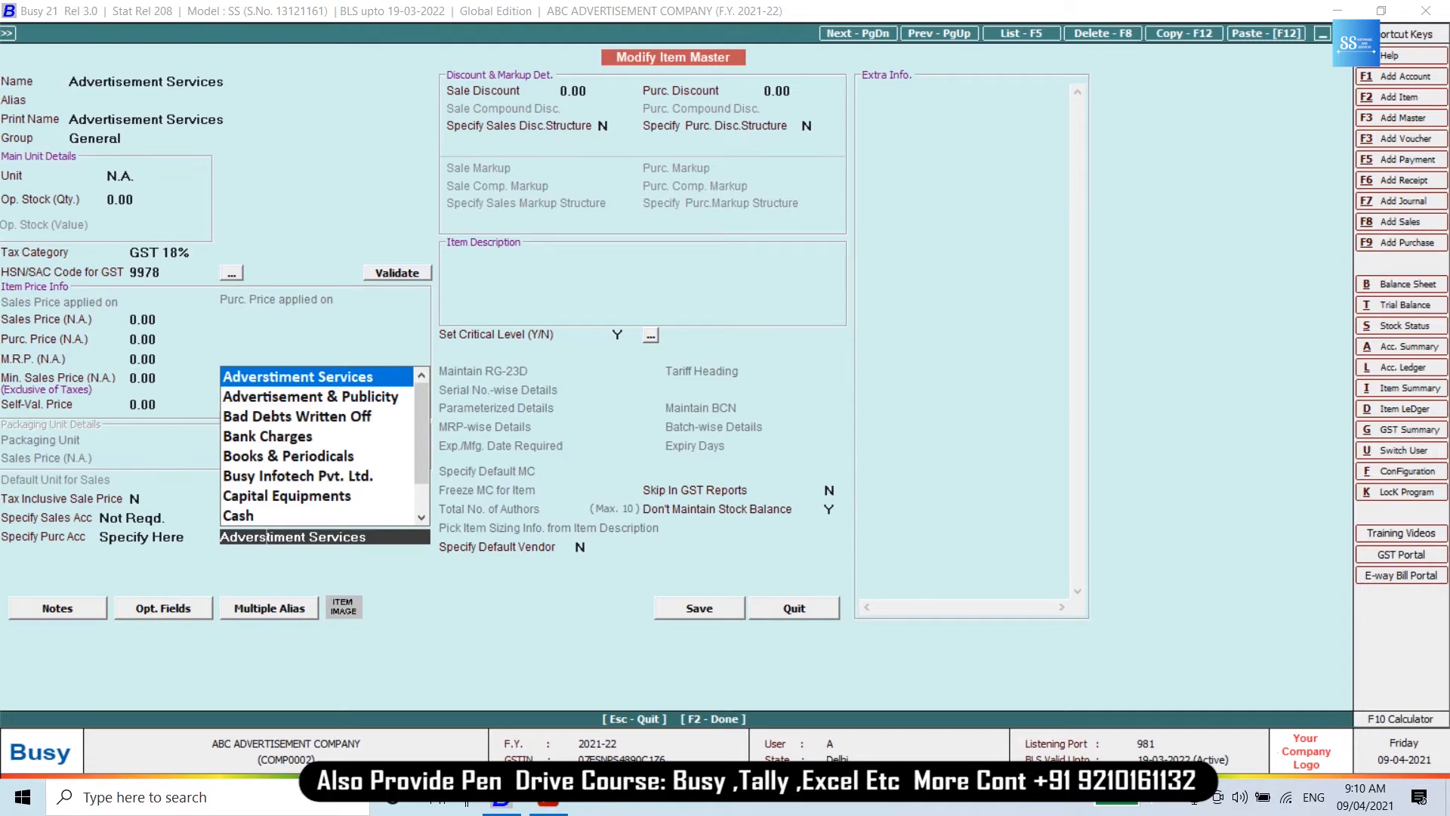
{"action": "key", "text": "Return"}
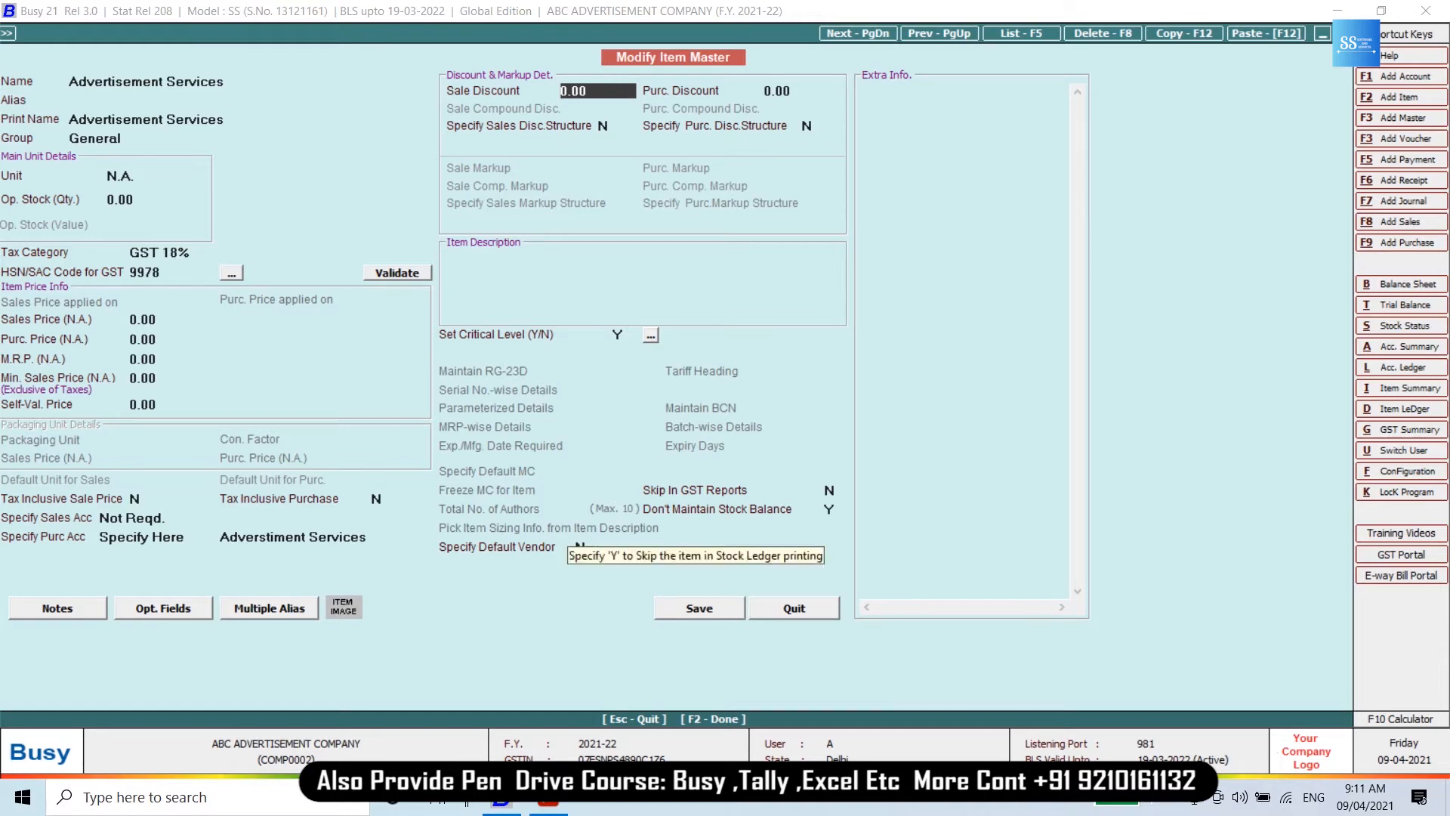
{"action": "key", "text": "F2"}
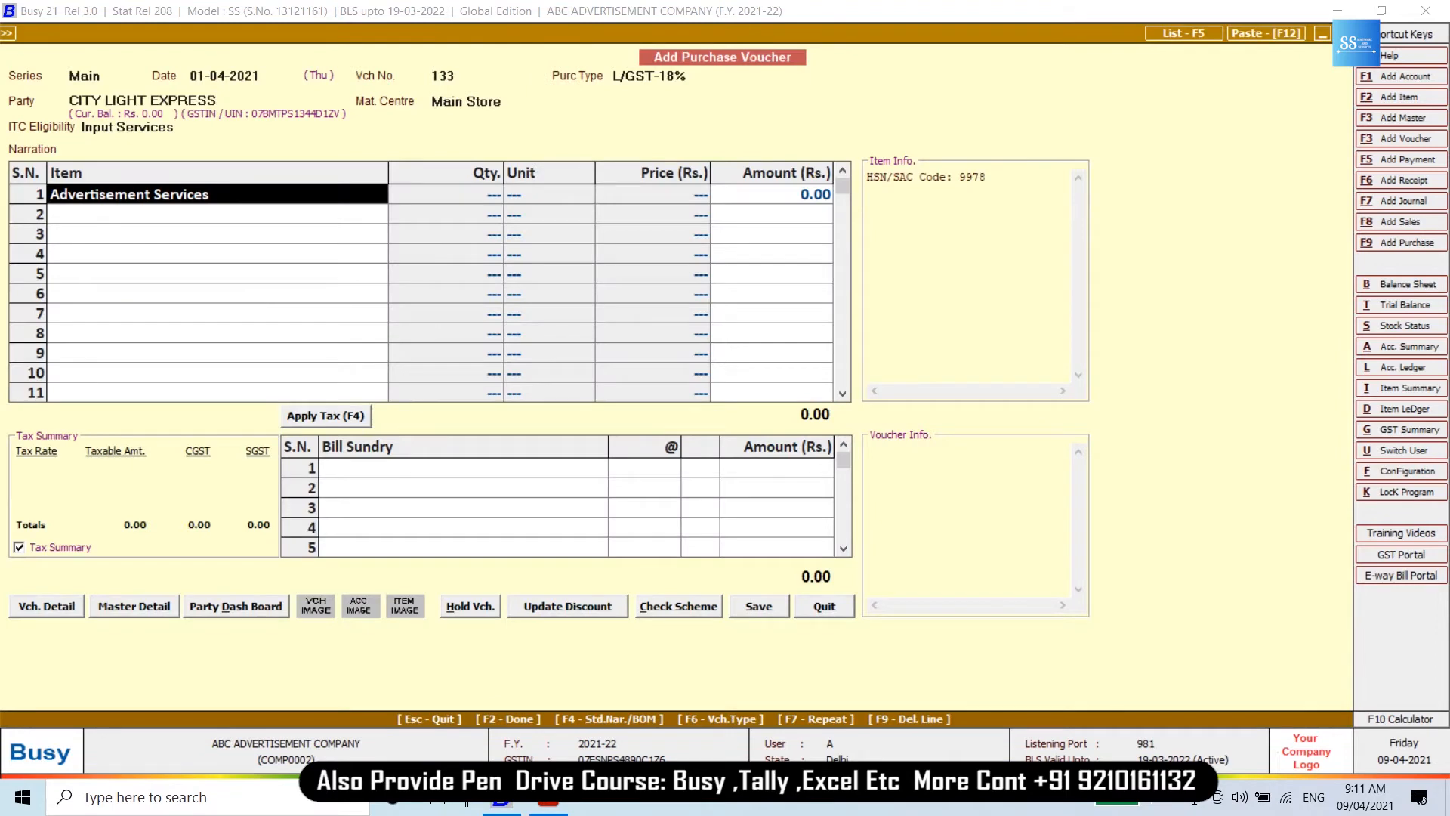
Enter an amount of 60,000 for Advertisement Services and apply the CGST and SGST tax lines to the voucher.
{"action": "key", "text": "Return"}
{"action": "type", "text": "5"}
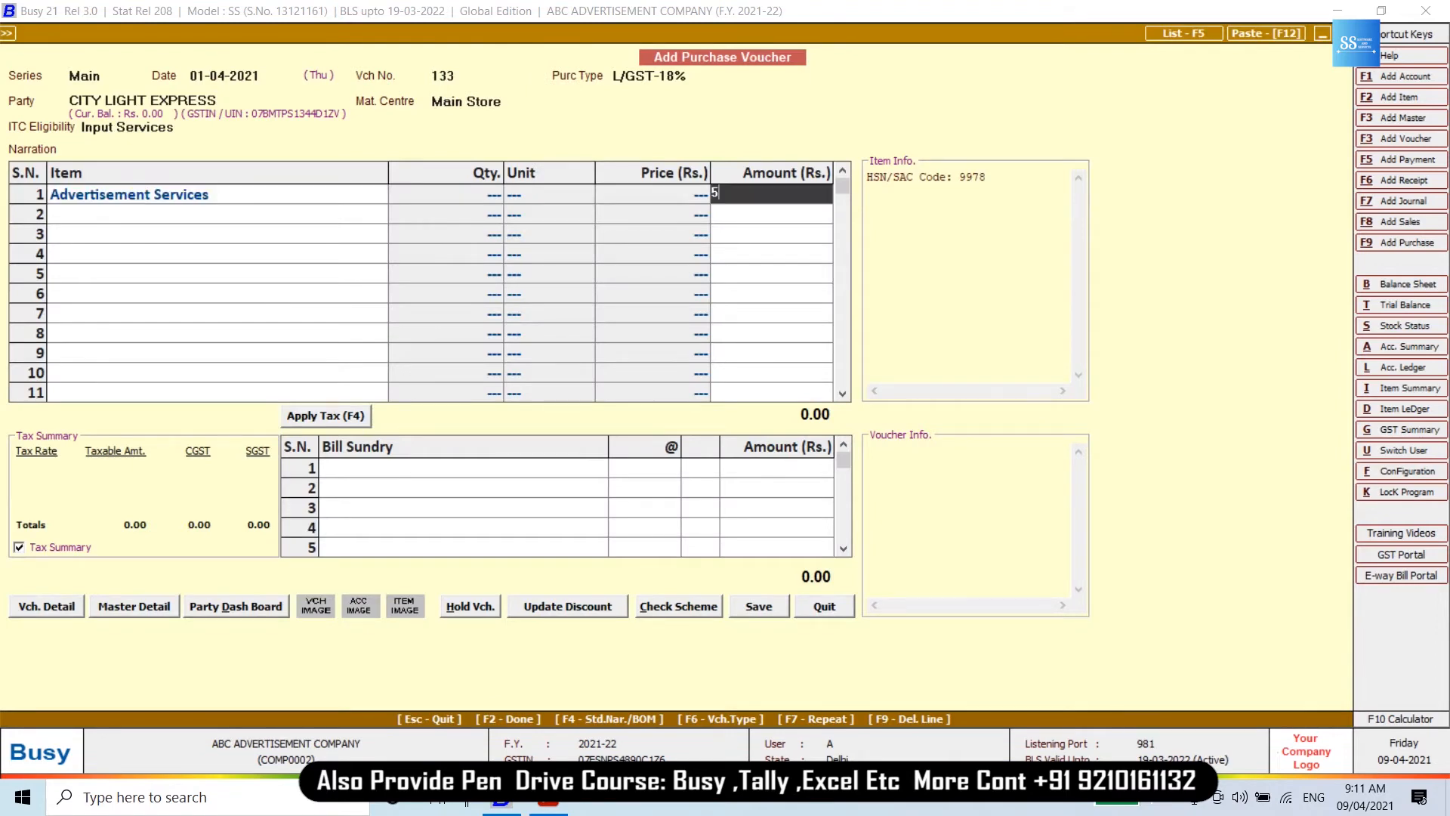
{"action": "type", "text": "0000"}
{"action": "key", "text": "Return"}
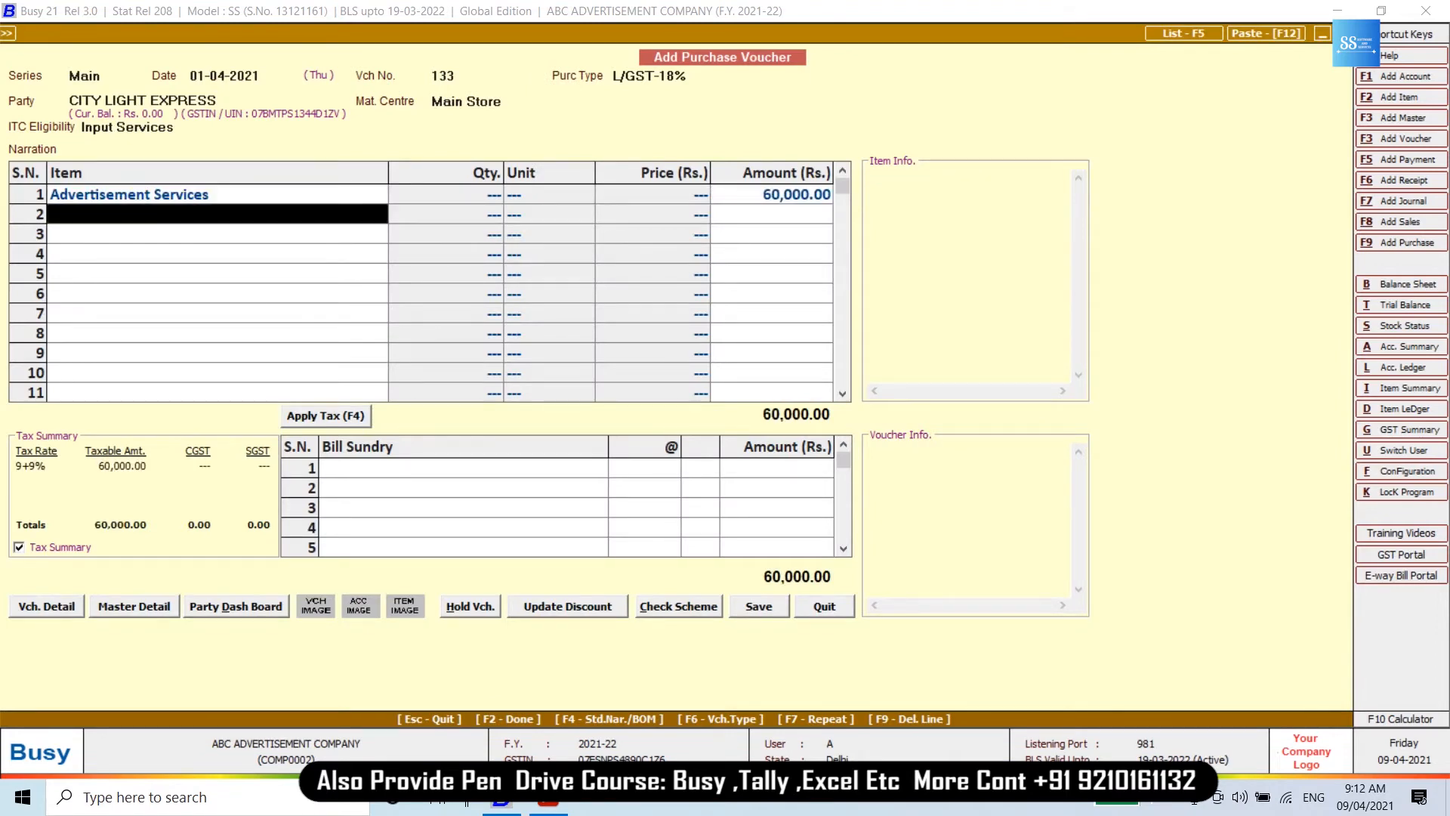
{"action": "key", "text": "Return"}
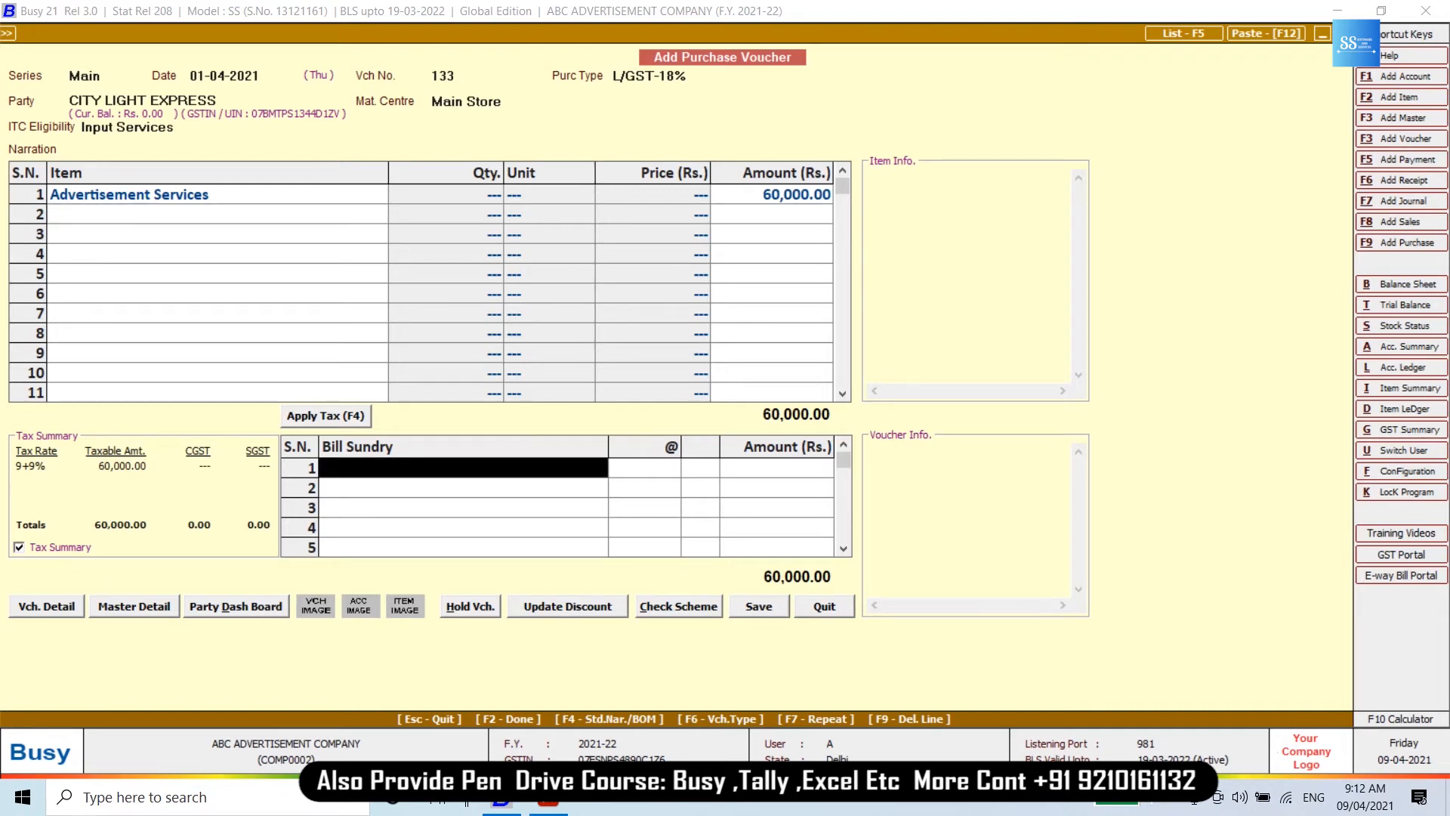
{"action": "key", "text": "F4"}
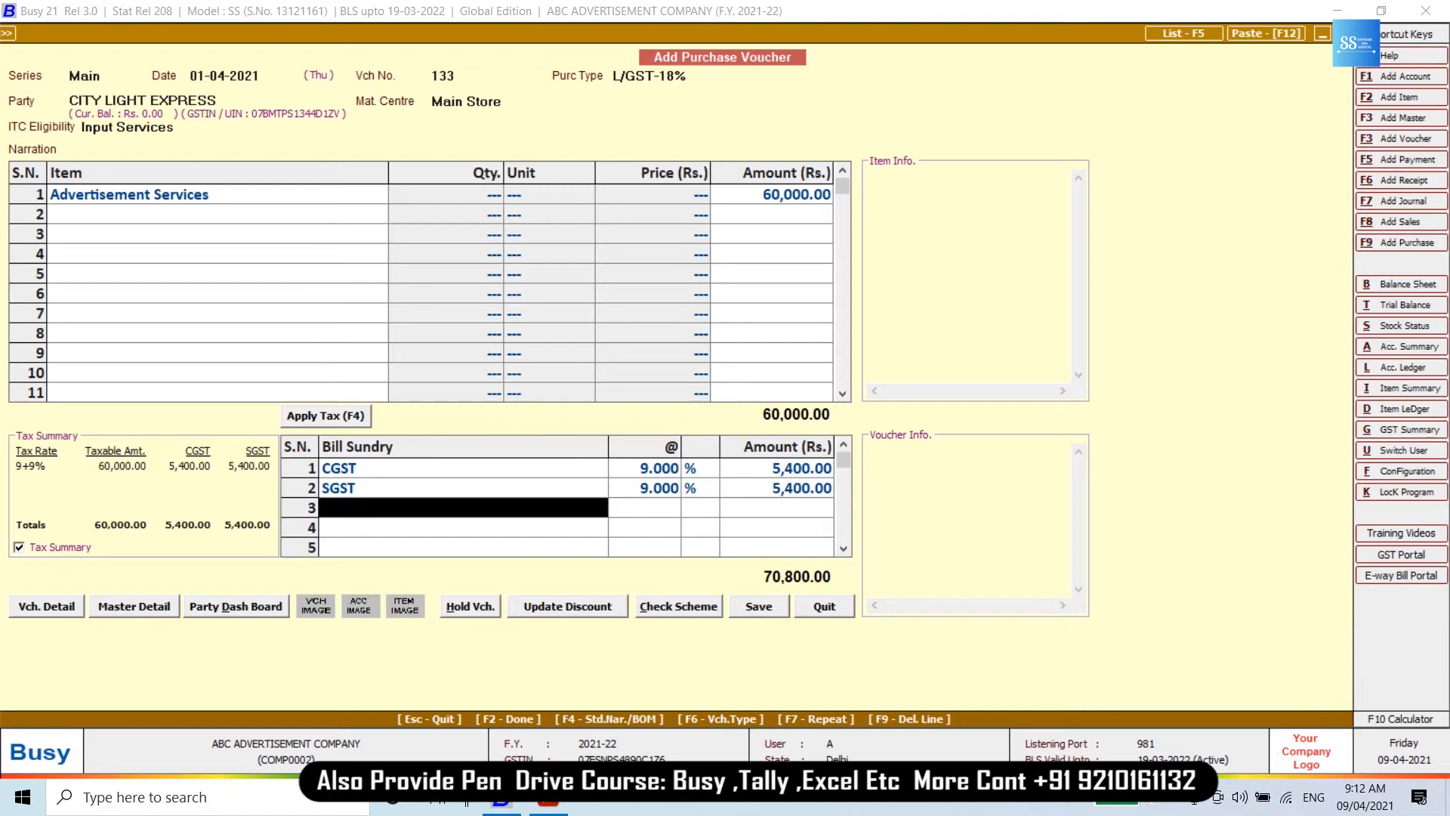
Compare the voucher with the City Light Express invoice in Acrobat Reader, then accept the GST reporting details in Busy and save the voucher.
{"action": "key", "text": "alt+Tab"}
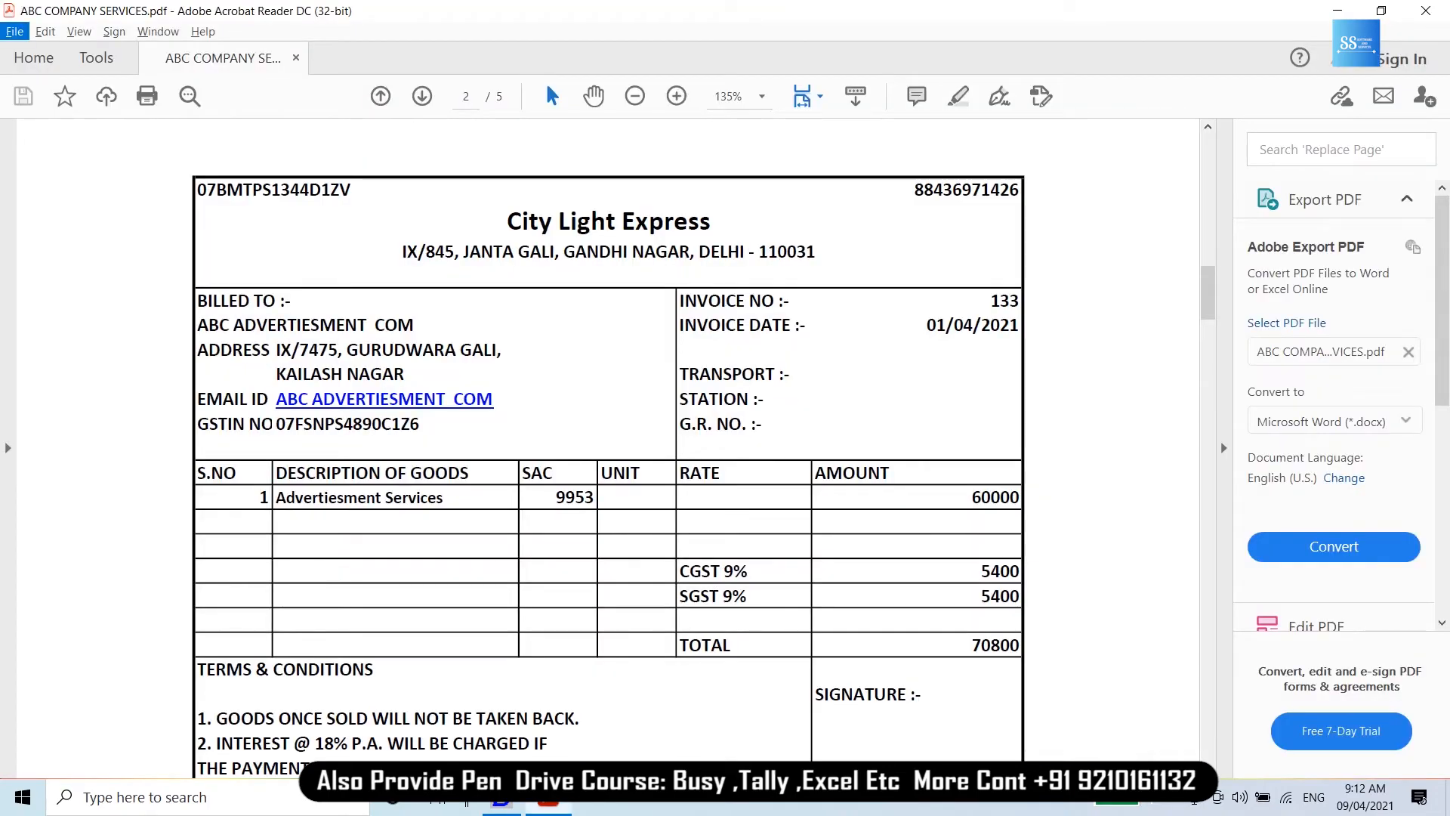
{"action": "key", "text": "alt+Tab"}
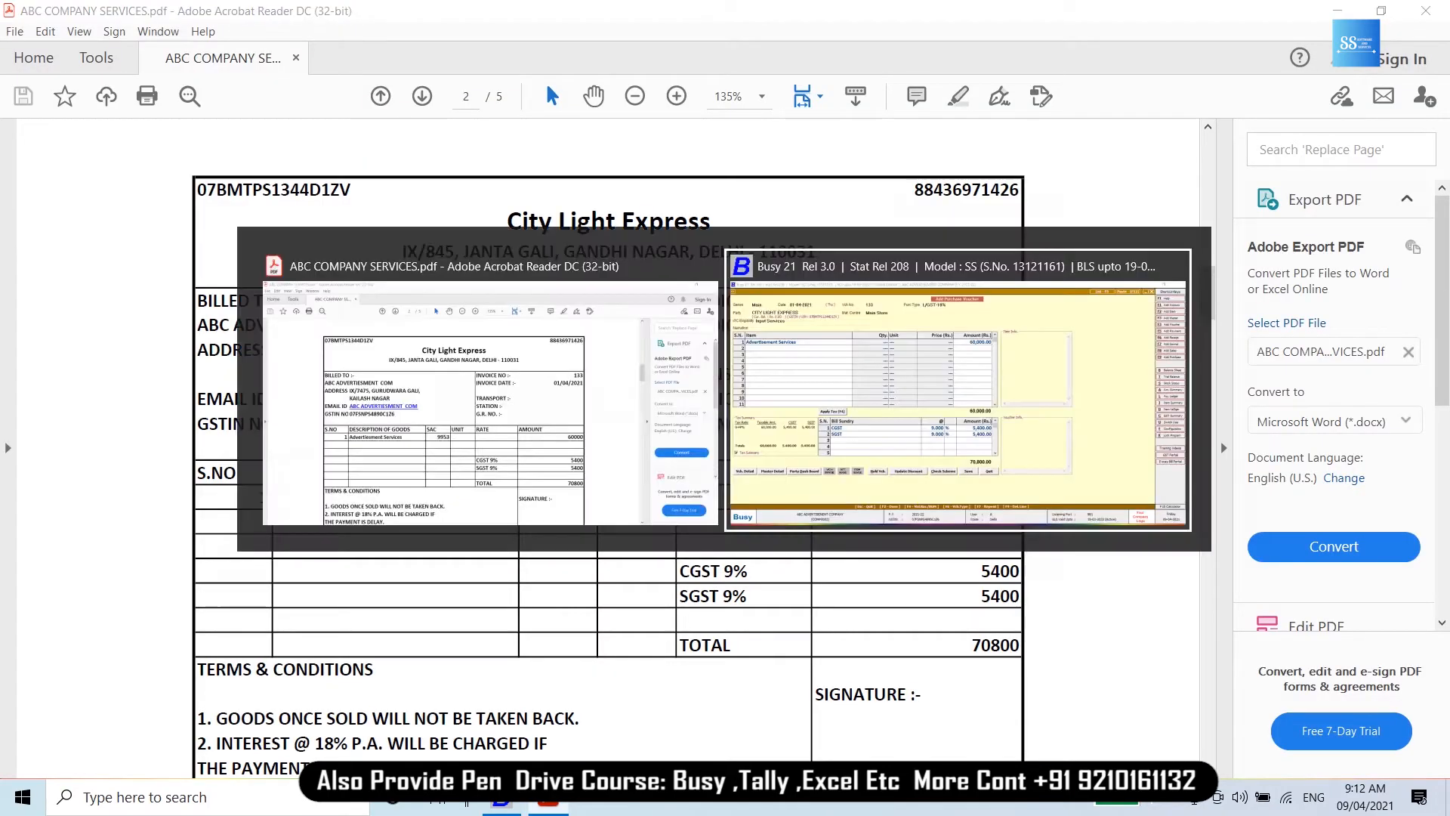
{"action": "key", "text": "Return"}
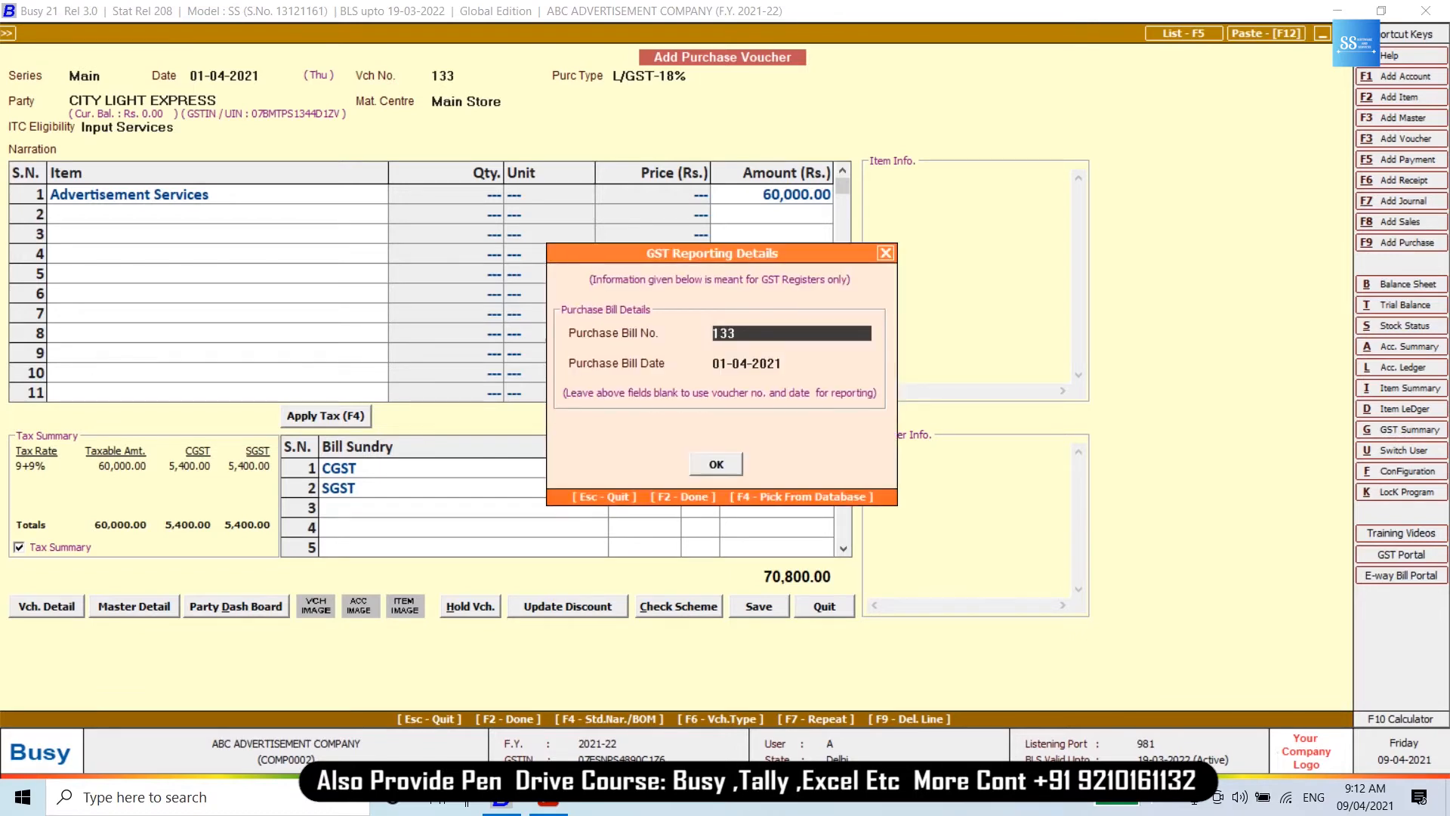
{"action": "key", "text": "F2"}
{"action": "key", "text": "Return"}
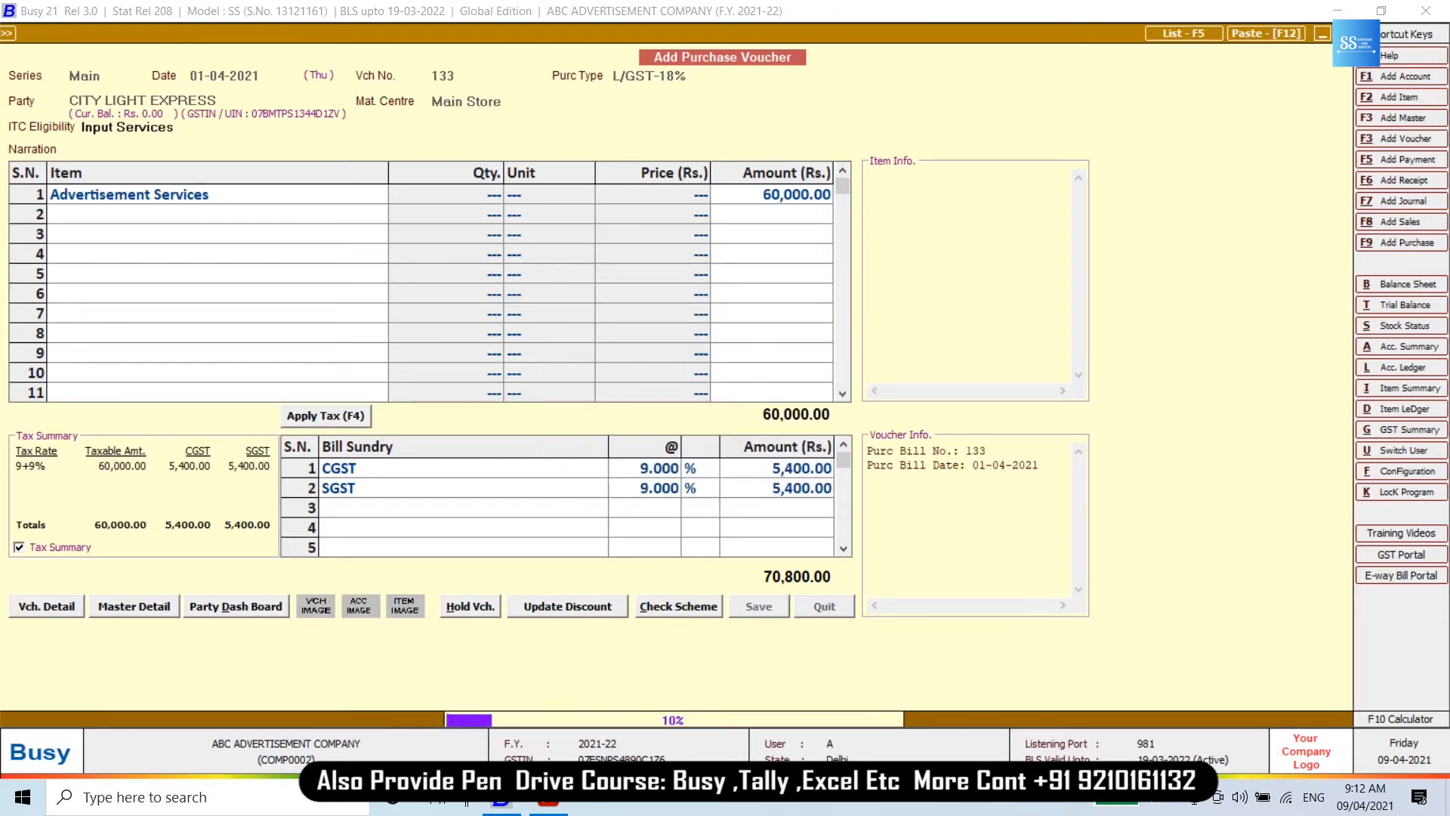
{"action": "key", "text": "Return"}
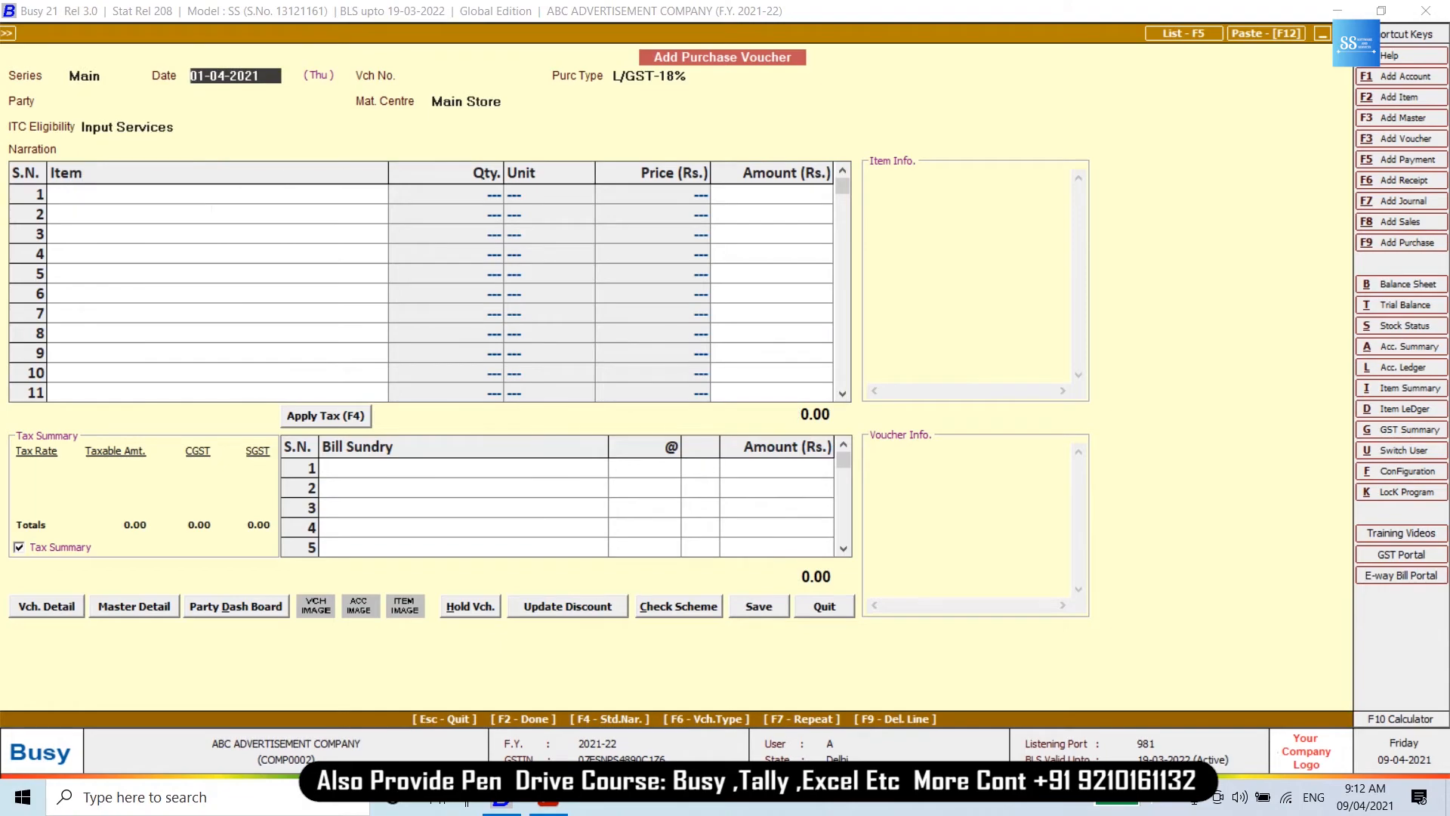
Check the Jain & Sons Legal Company invoice in Acrobat Reader and, back in Busy, enter voucher date 02-04-2021 and voucher number 936.
{"action": "key", "text": "alt+Tab"}
{"action": "key", "text": "Right"}
{"action": "key", "text": "Down"}
{"action": "key", "text": "Down"}
{"action": "key", "text": "Down"}
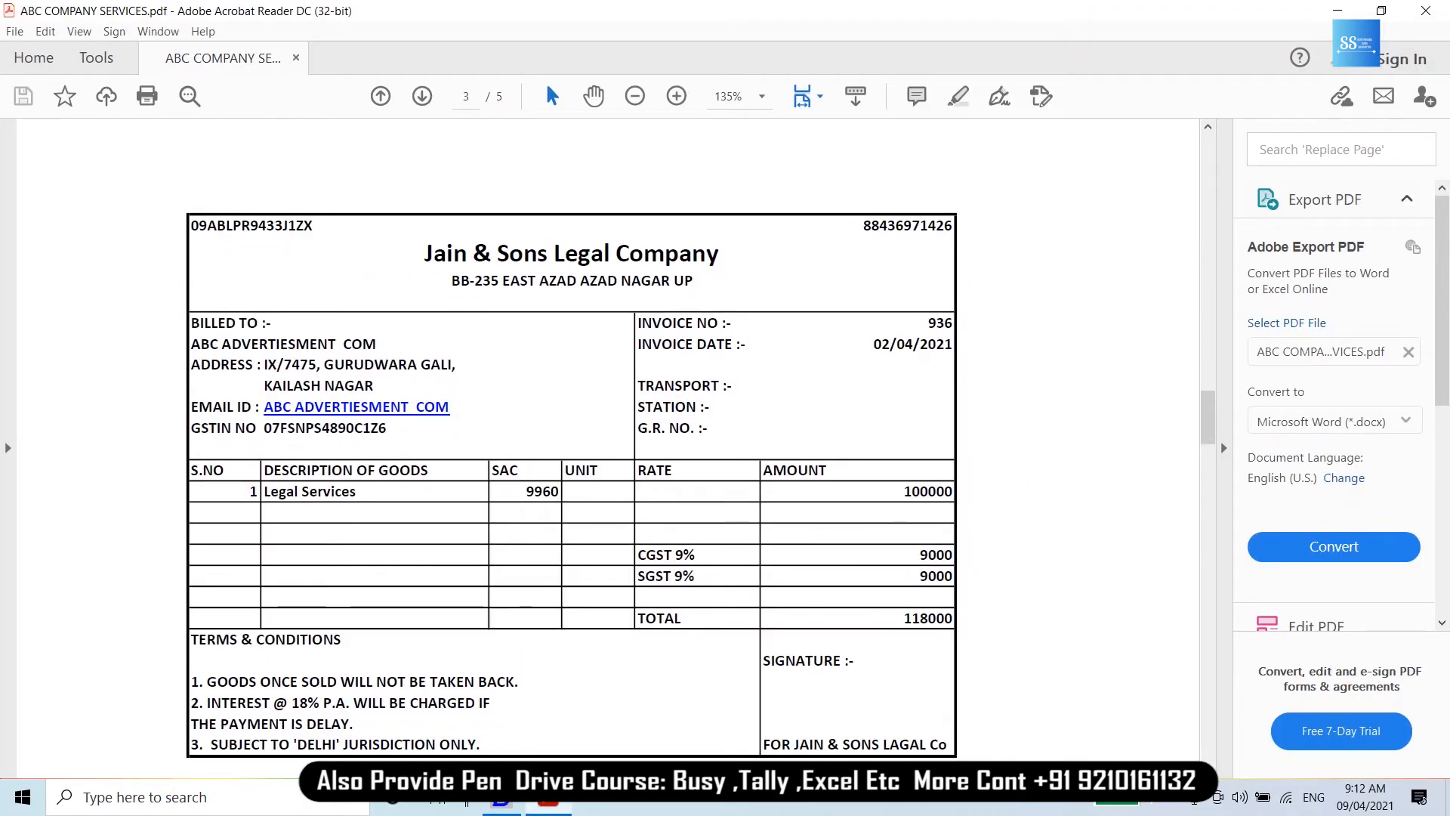
{"action": "key", "text": "alt+Tab"}
{"action": "type", "text": "02"}
{"action": "key", "text": "Return"}
{"action": "key", "text": "alt+Tab"}
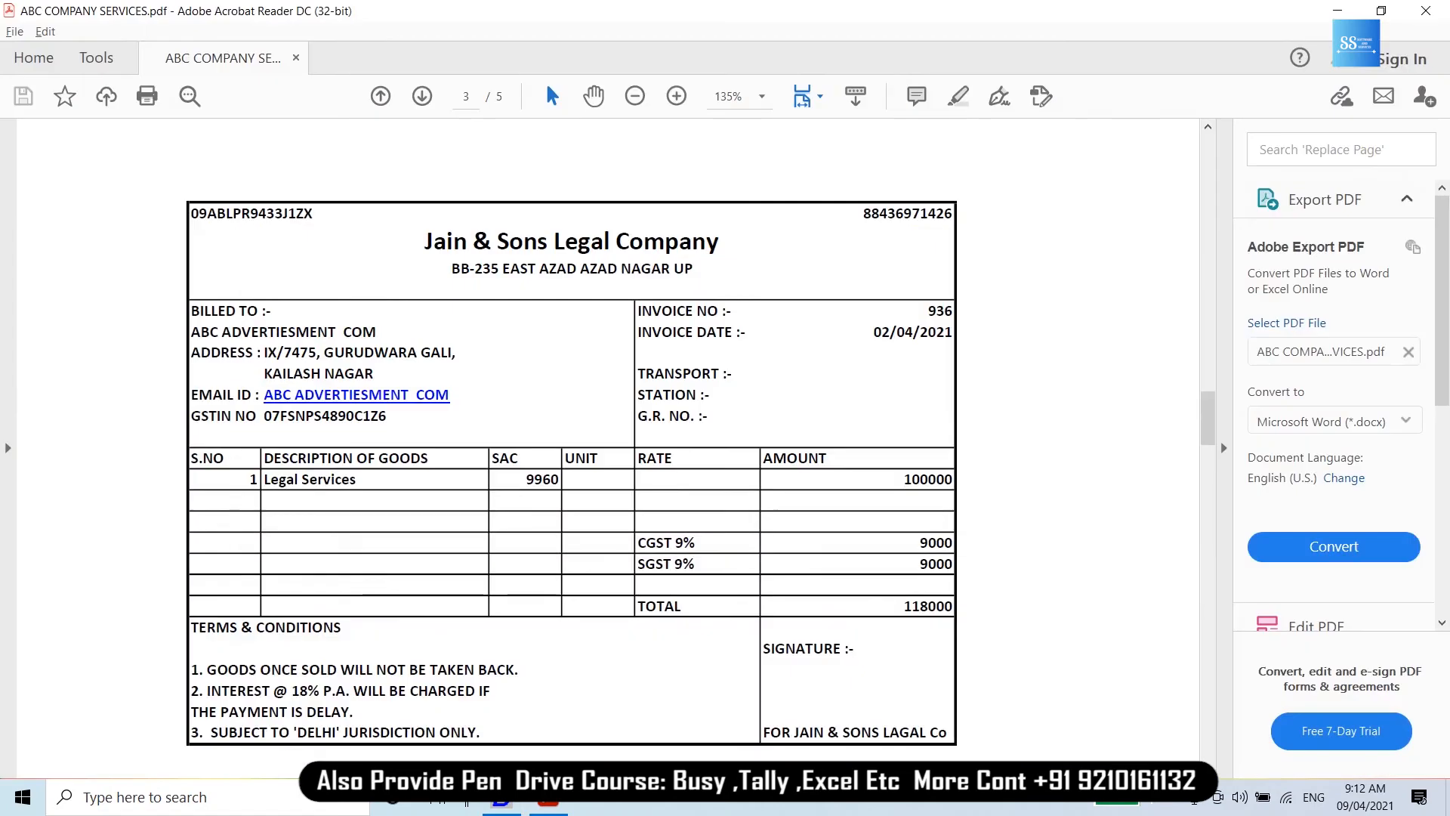
{"action": "key", "text": "alt+Tab"}
{"action": "type", "text": "936"}
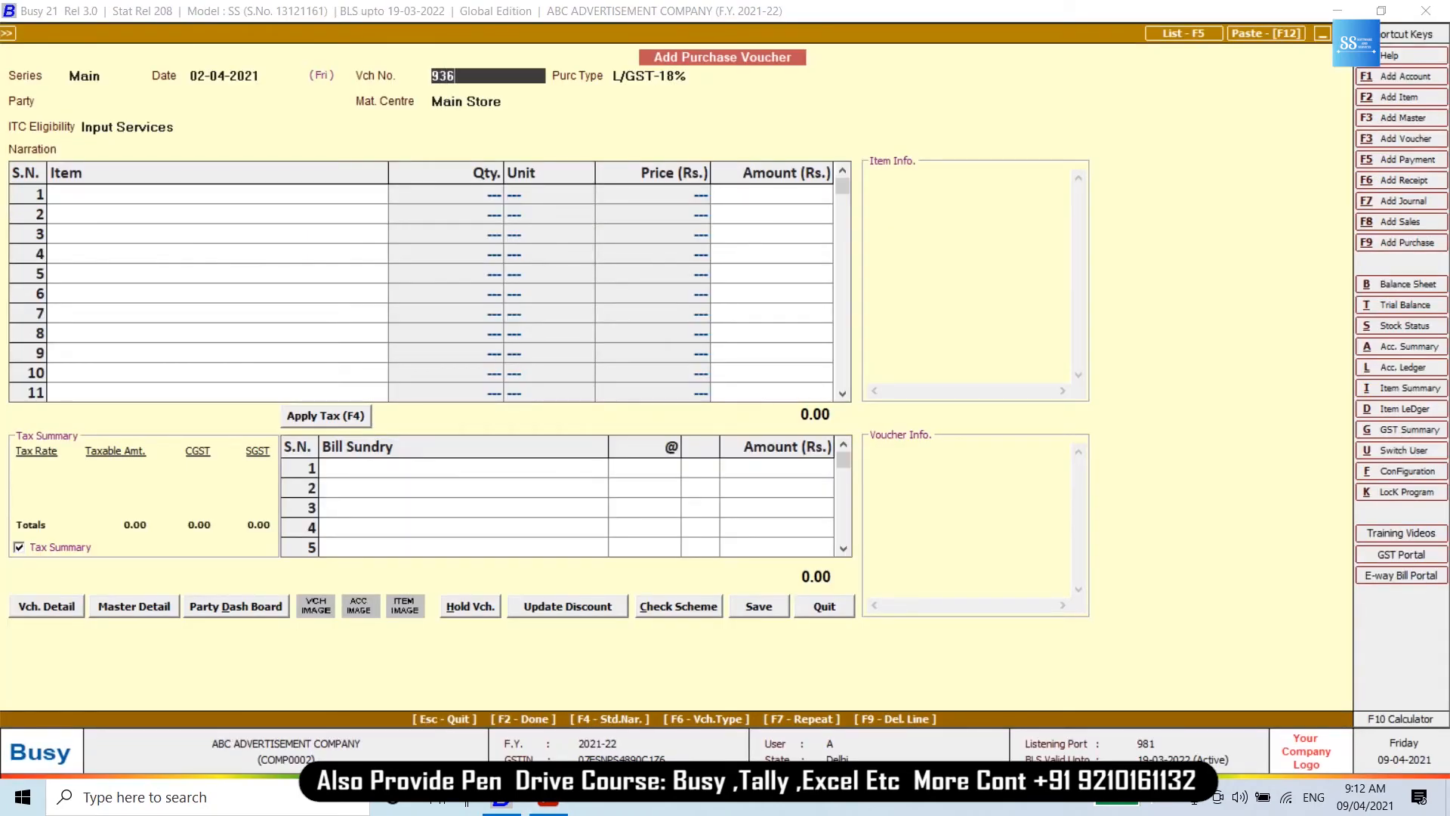
{"action": "key", "text": "Return"}
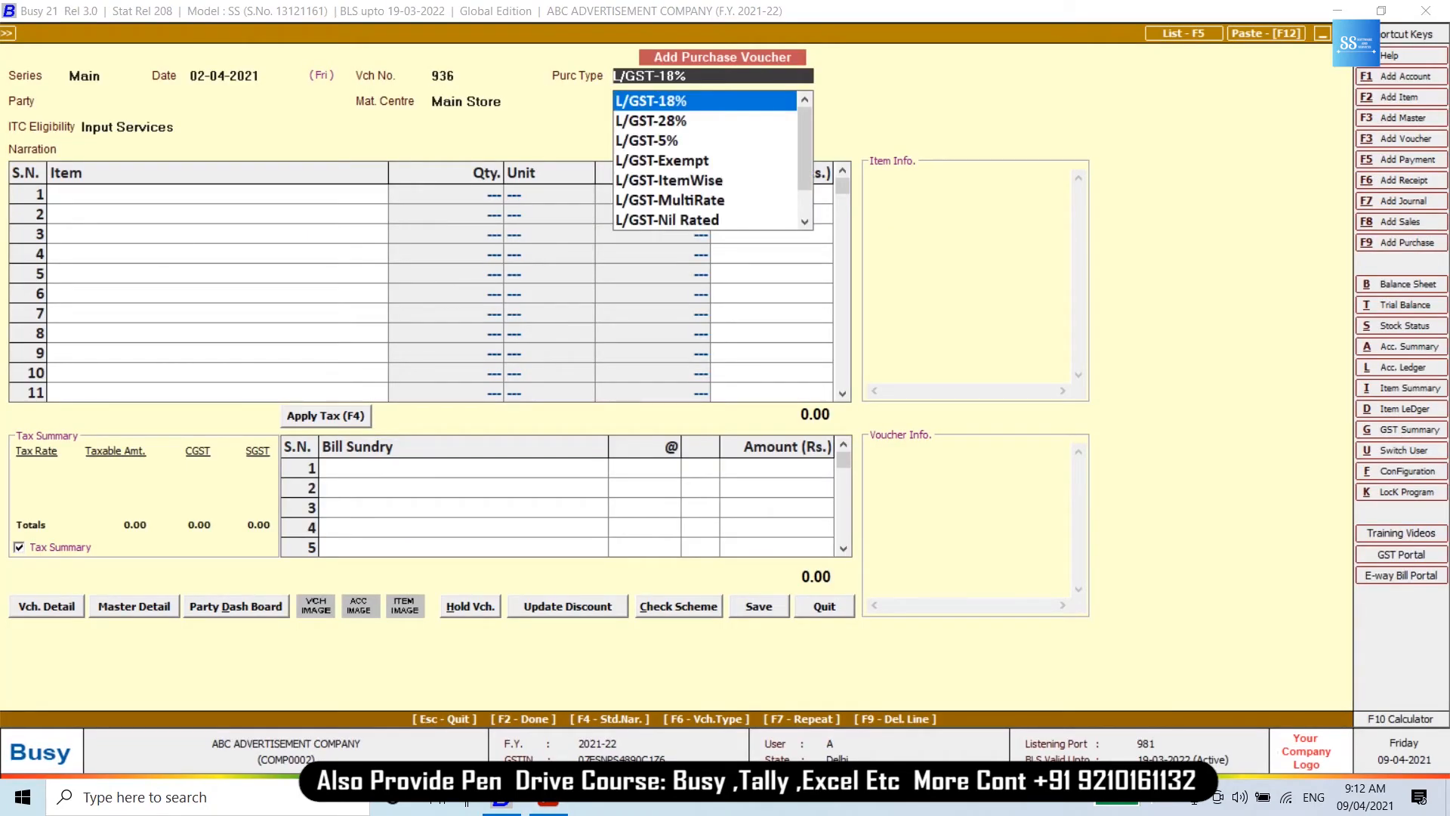
Set the purchase type to I/GST-18% and choose JAIN & SONS LEGAL COMPANY as the voucher's party.
{"action": "type", "text": "18"}
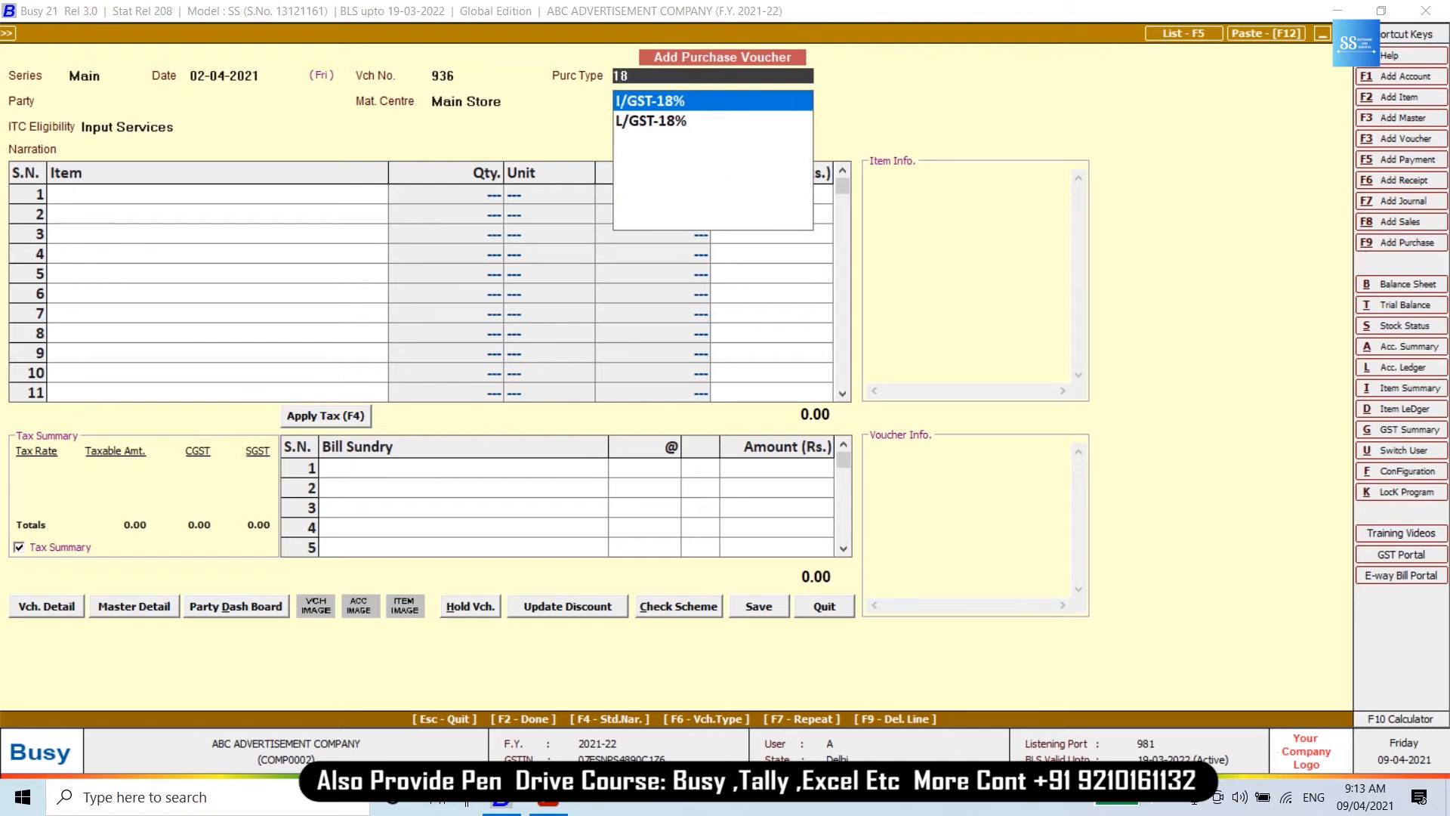
{"action": "key", "text": "Return"}
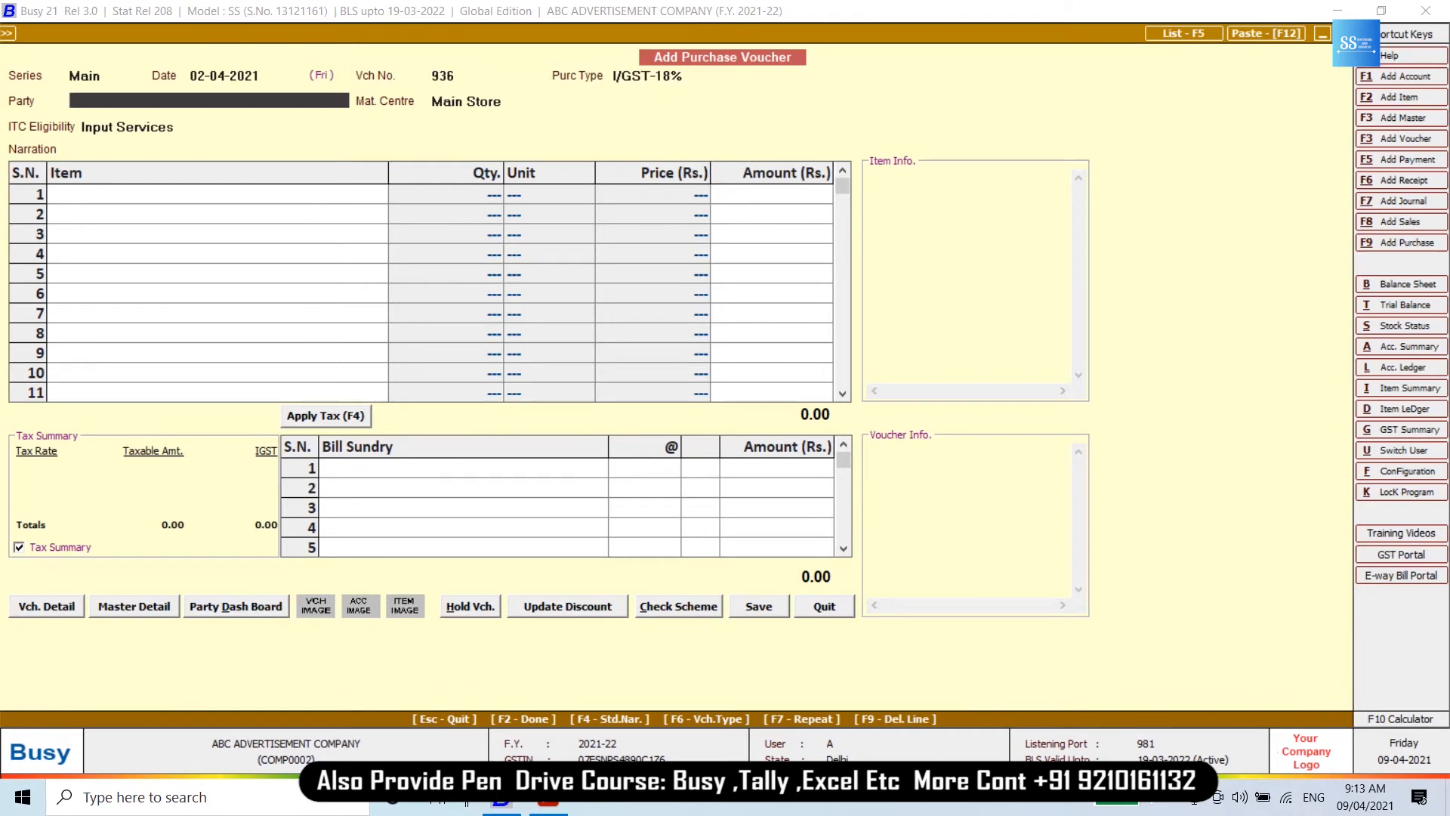
{"action": "type", "text": "jai"}
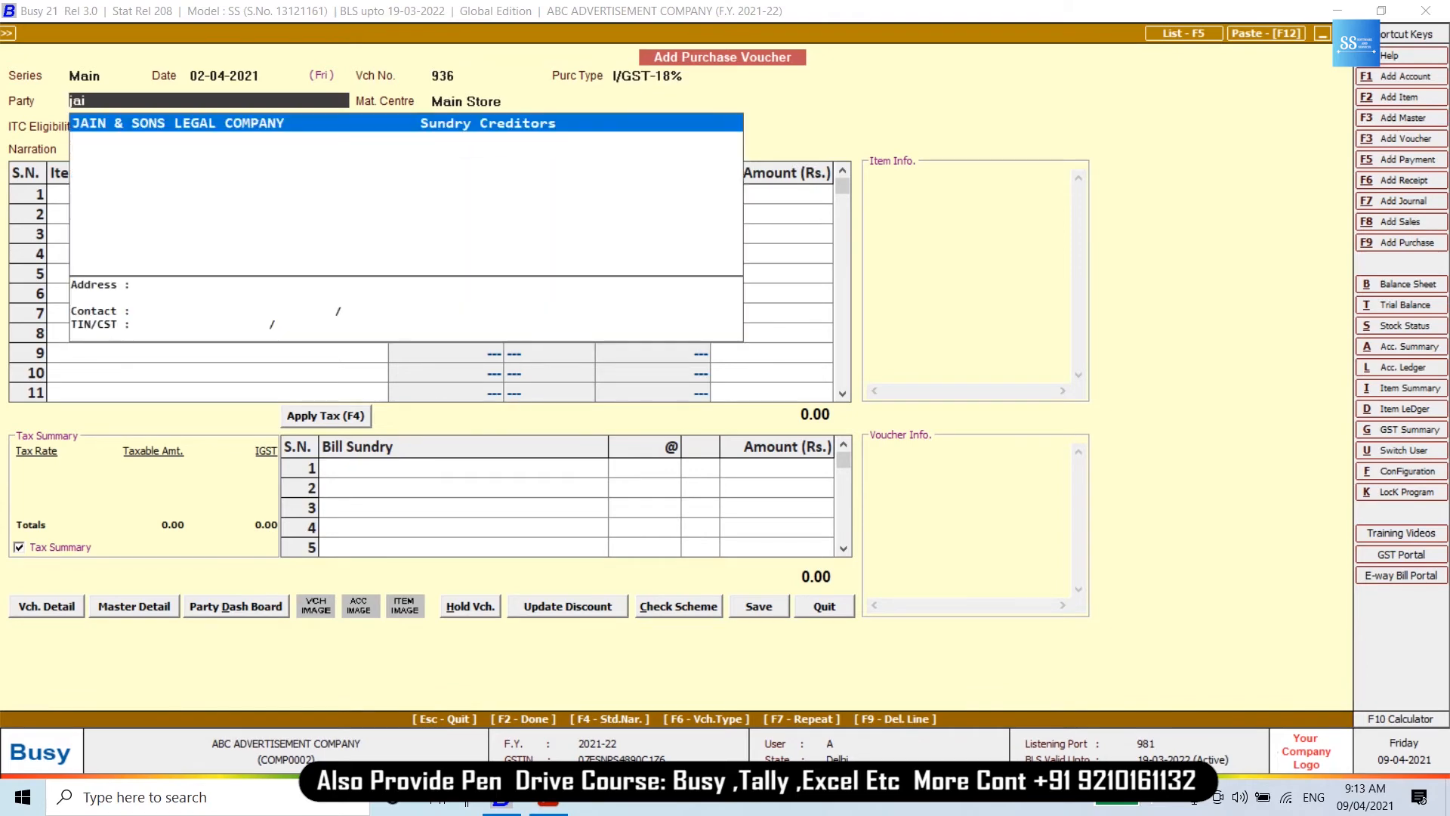
{"action": "key", "text": "Return"}
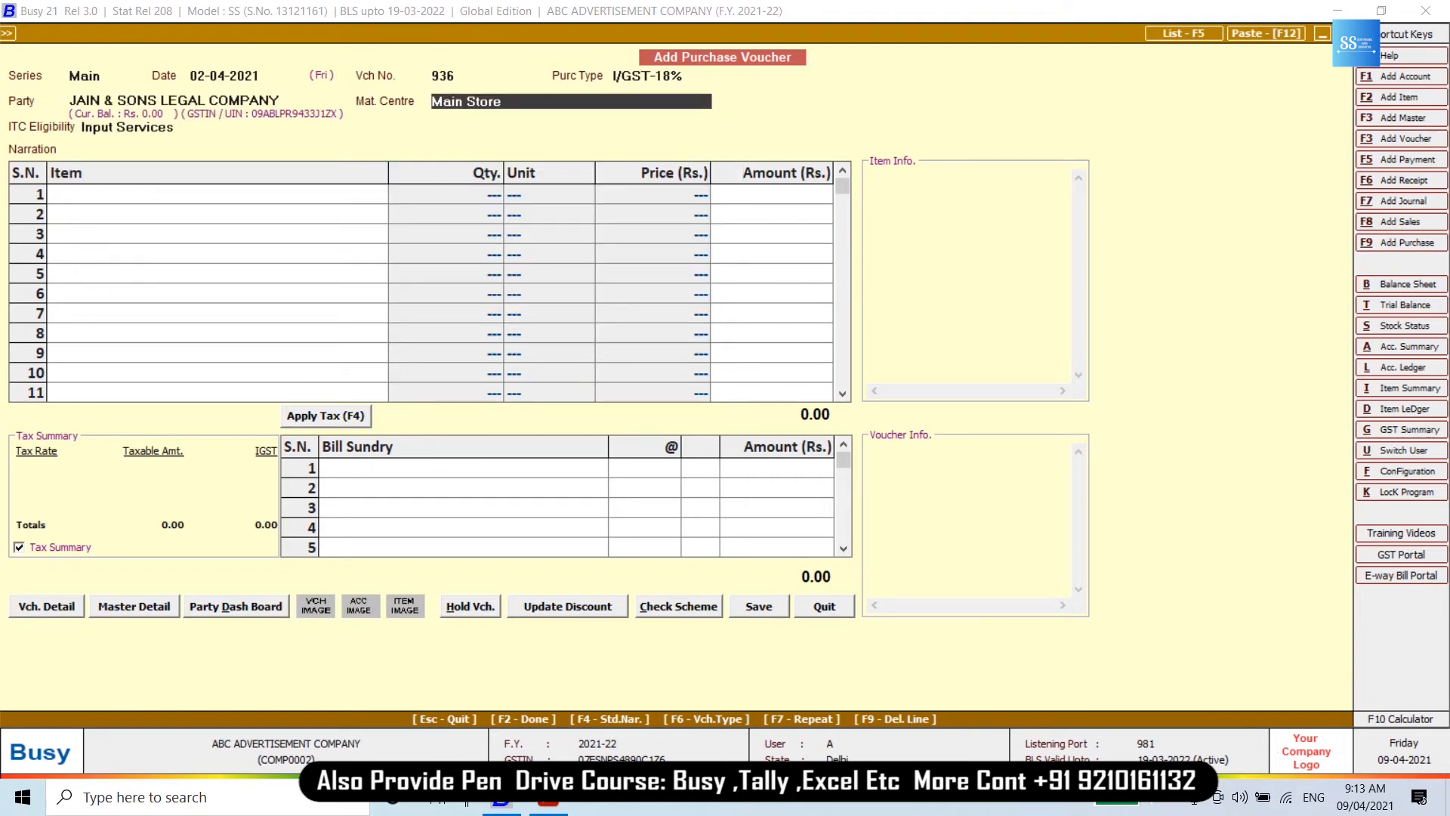
Keep Main Store and Input Services with a blank narration, and add Legal Services as the voucher's first item.
{"action": "key", "text": "Return"}
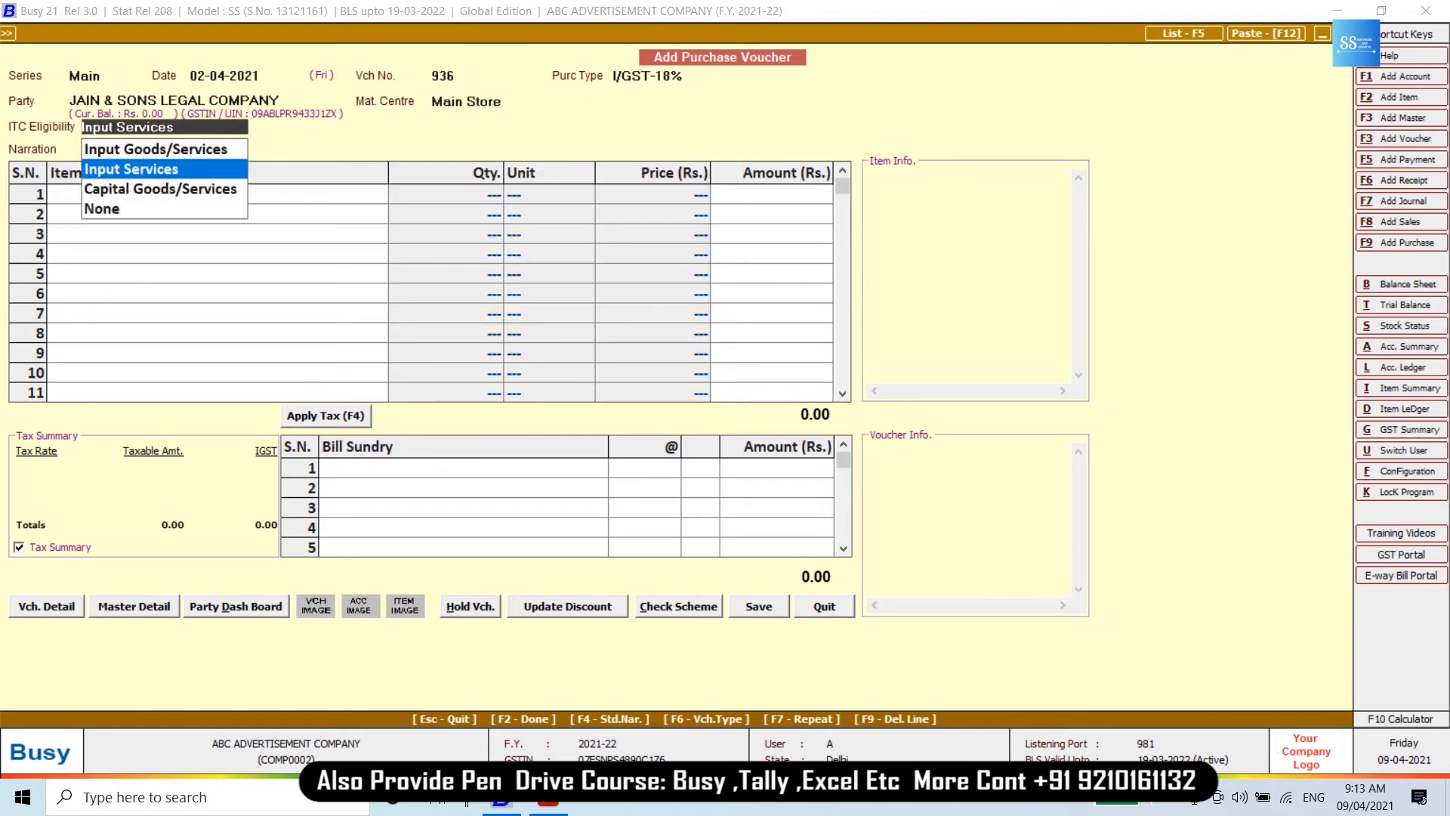
{"action": "key", "text": "Return"}
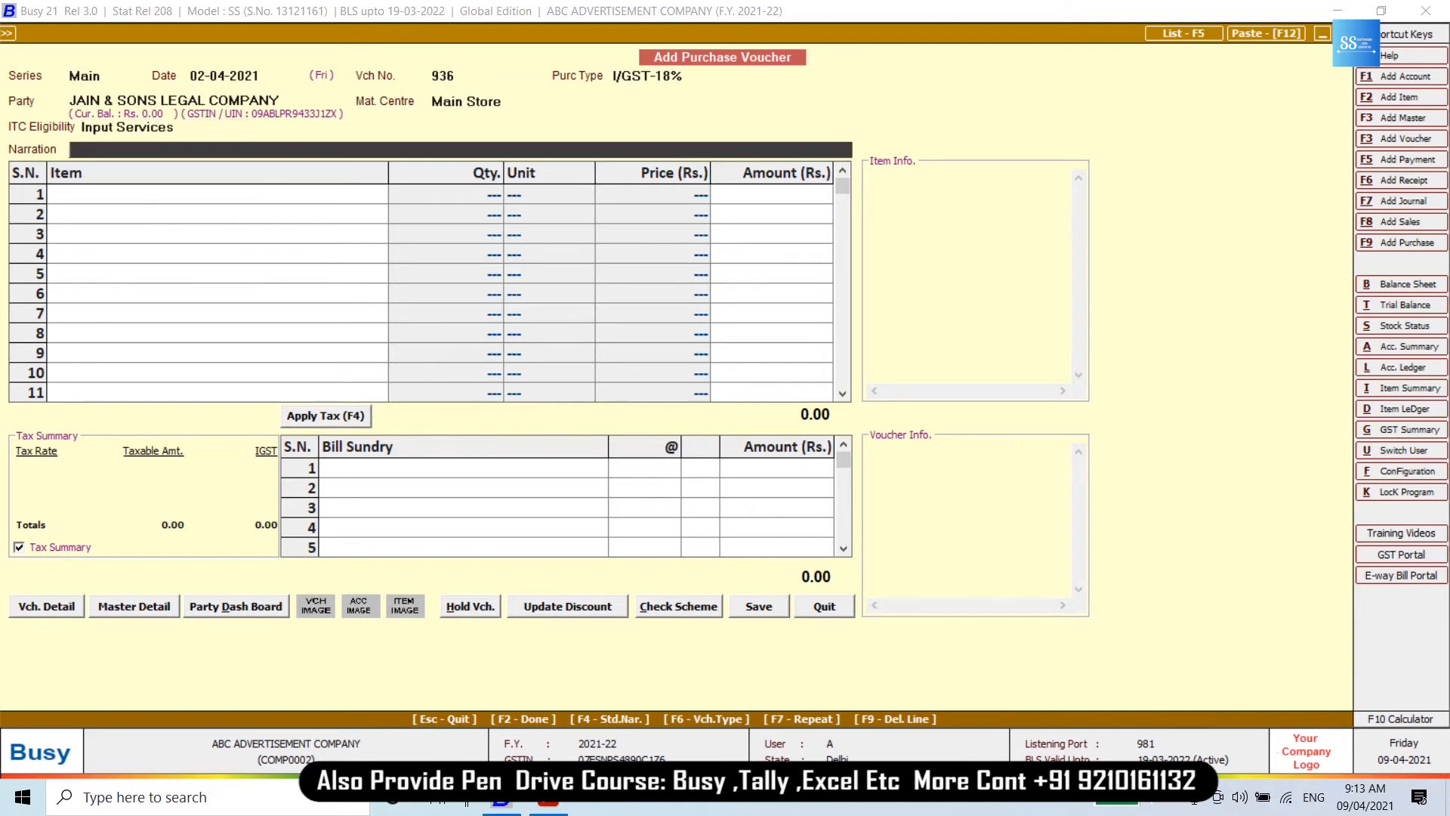
{"action": "key", "text": "Return"}
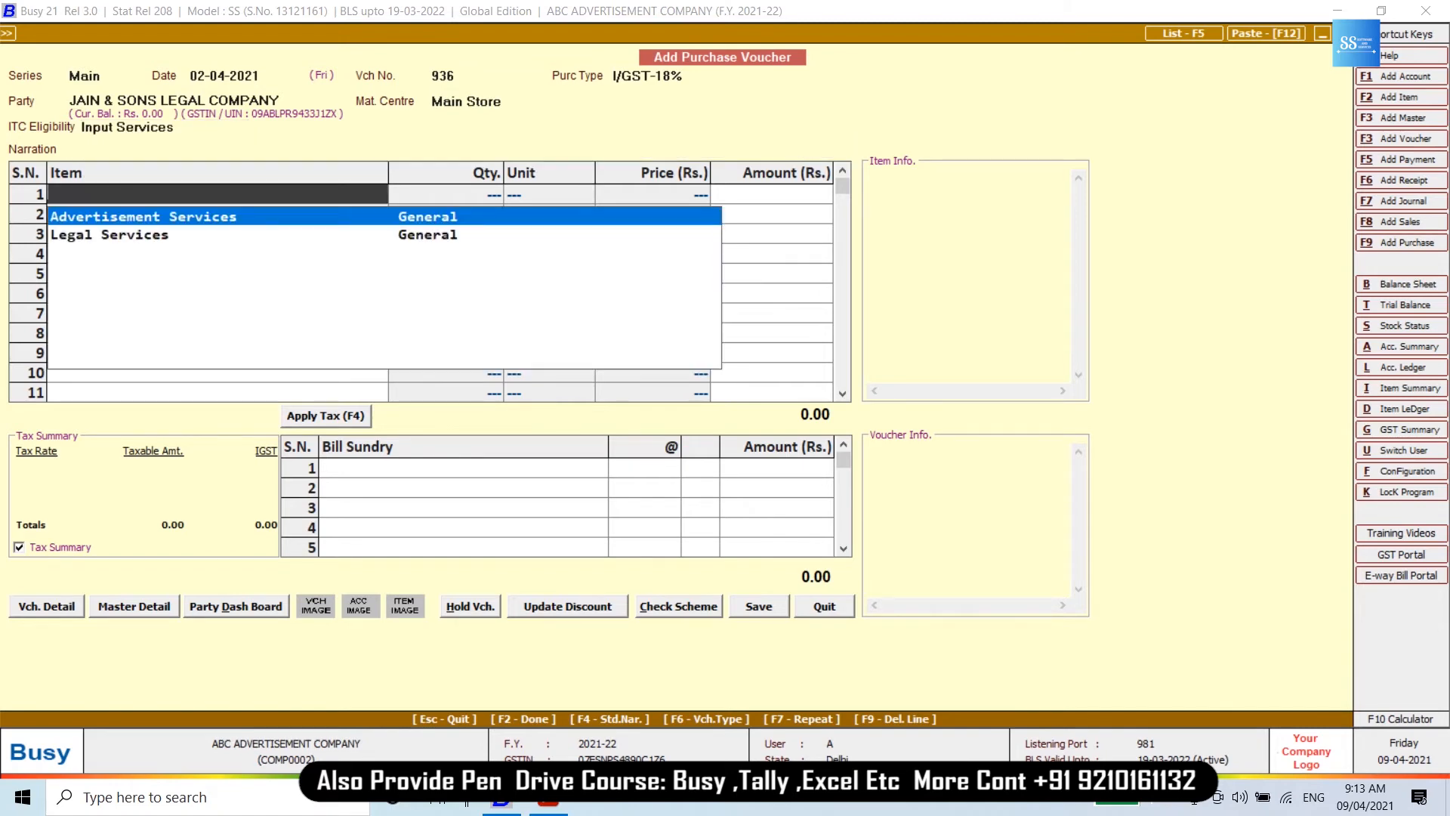
{"action": "key", "text": "Down"}
{"action": "key", "text": "Return"}
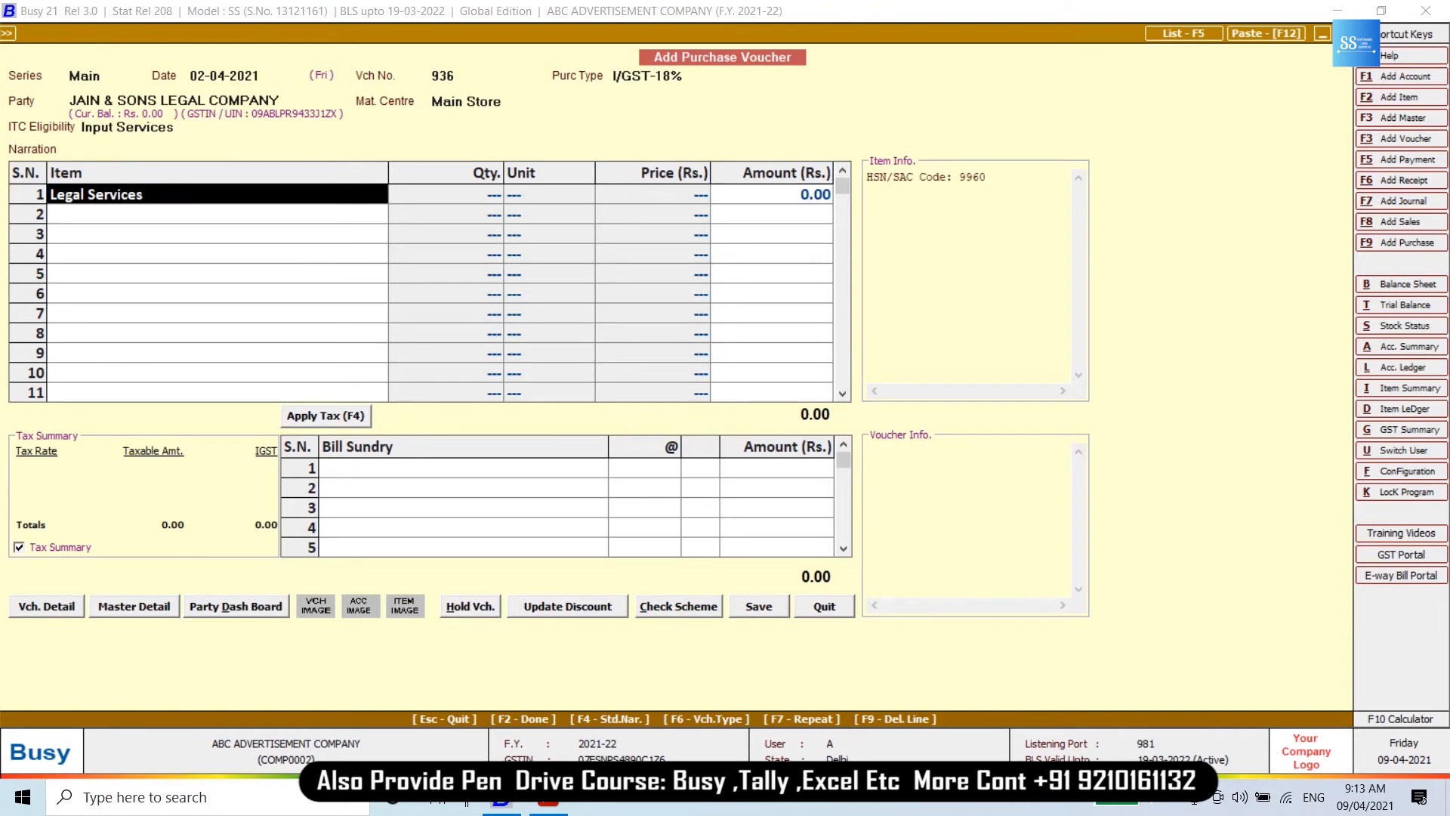
Open the Legal Services item master and, from its purchase account field, review and save the Legal Services account master.
{"action": "key", "text": "alt+m"}
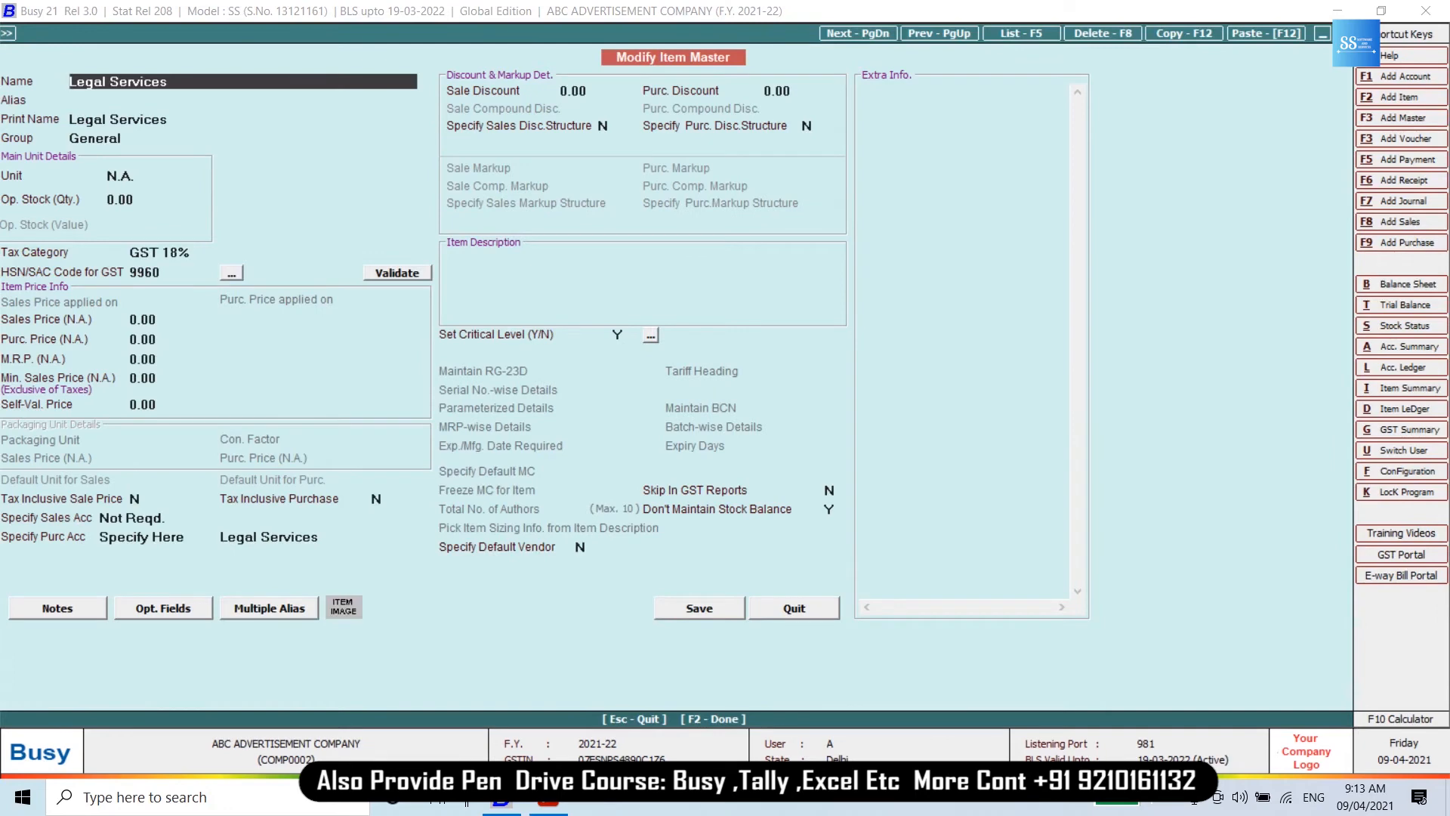
{"action": "left_click", "coordinate": [284, 537]}
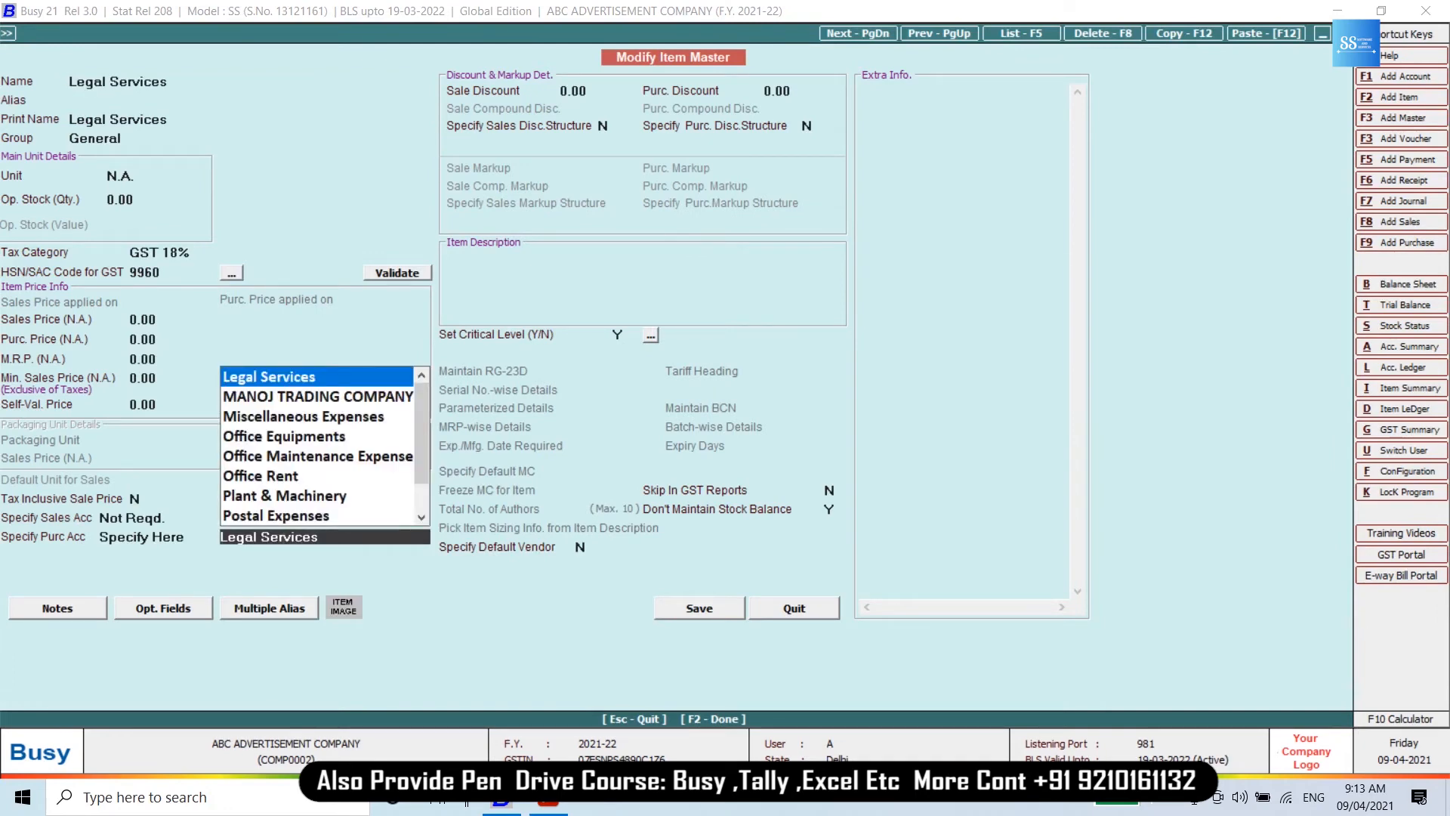
{"action": "key", "text": "alt+m"}
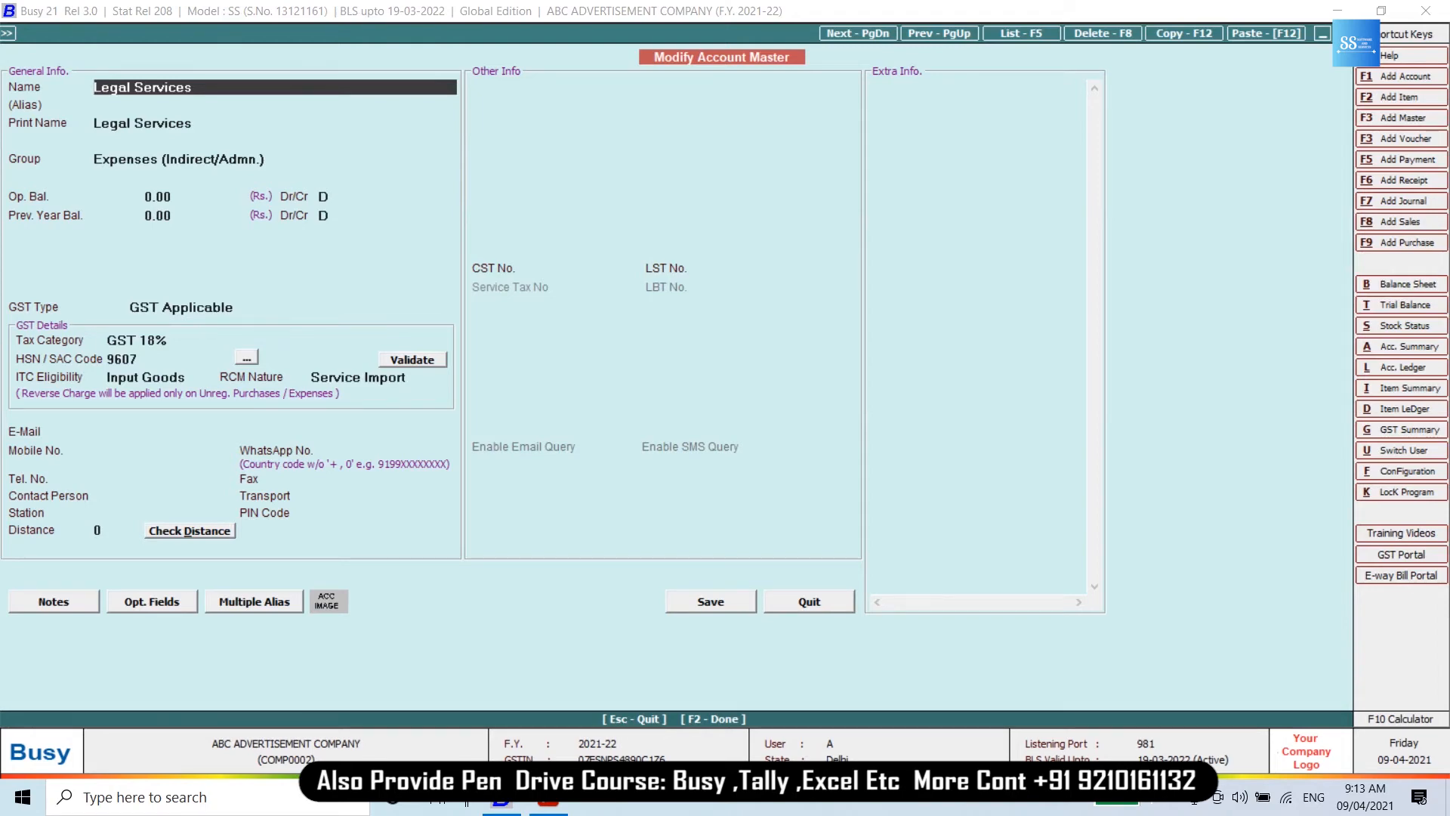
{"action": "key", "text": "F2"}
{"action": "key", "text": "Return"}
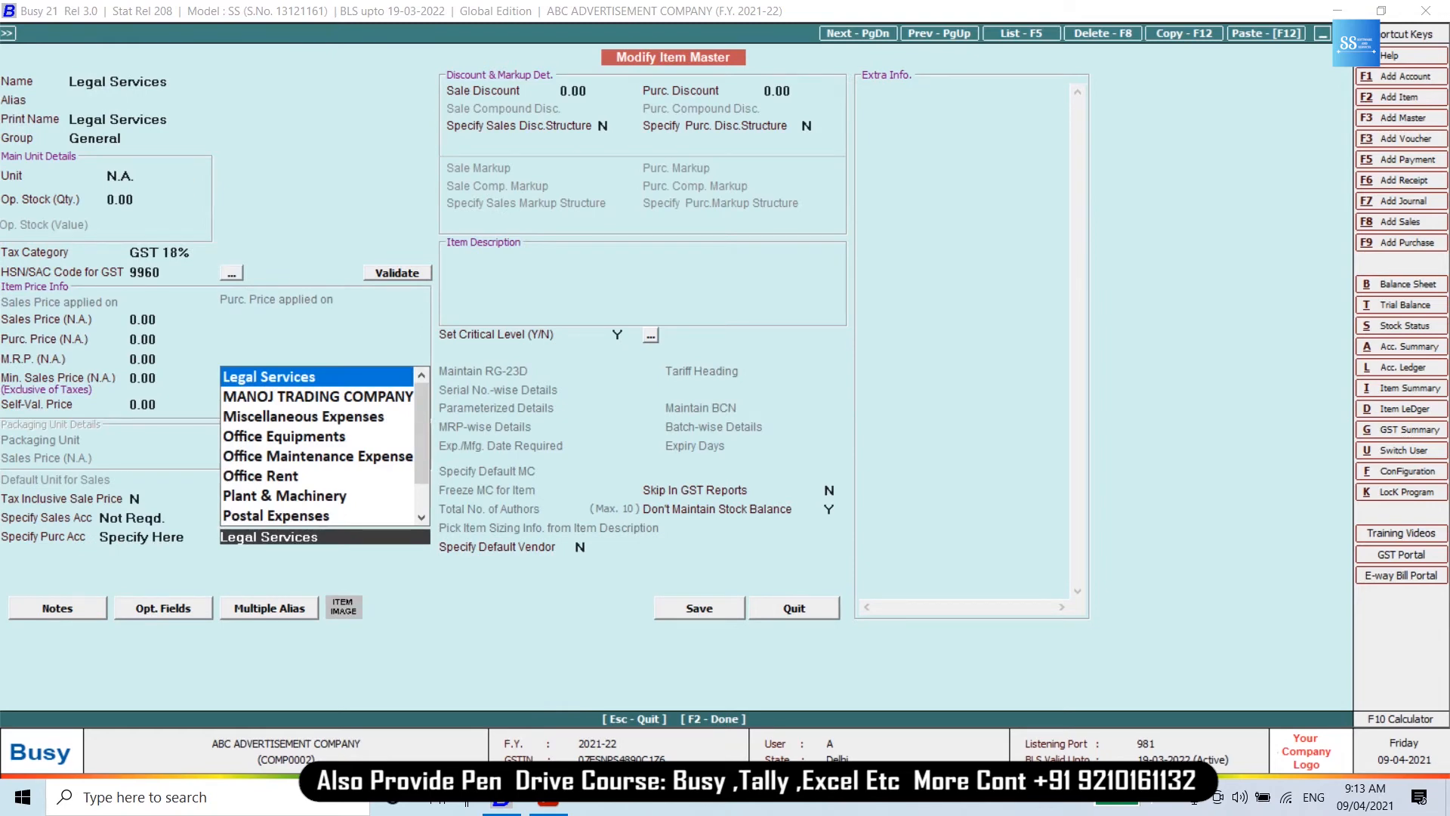
Save the Legal Services item master and set the item's amount on the purchase voucher to 1,00,000.
{"action": "key", "text": "F2"}
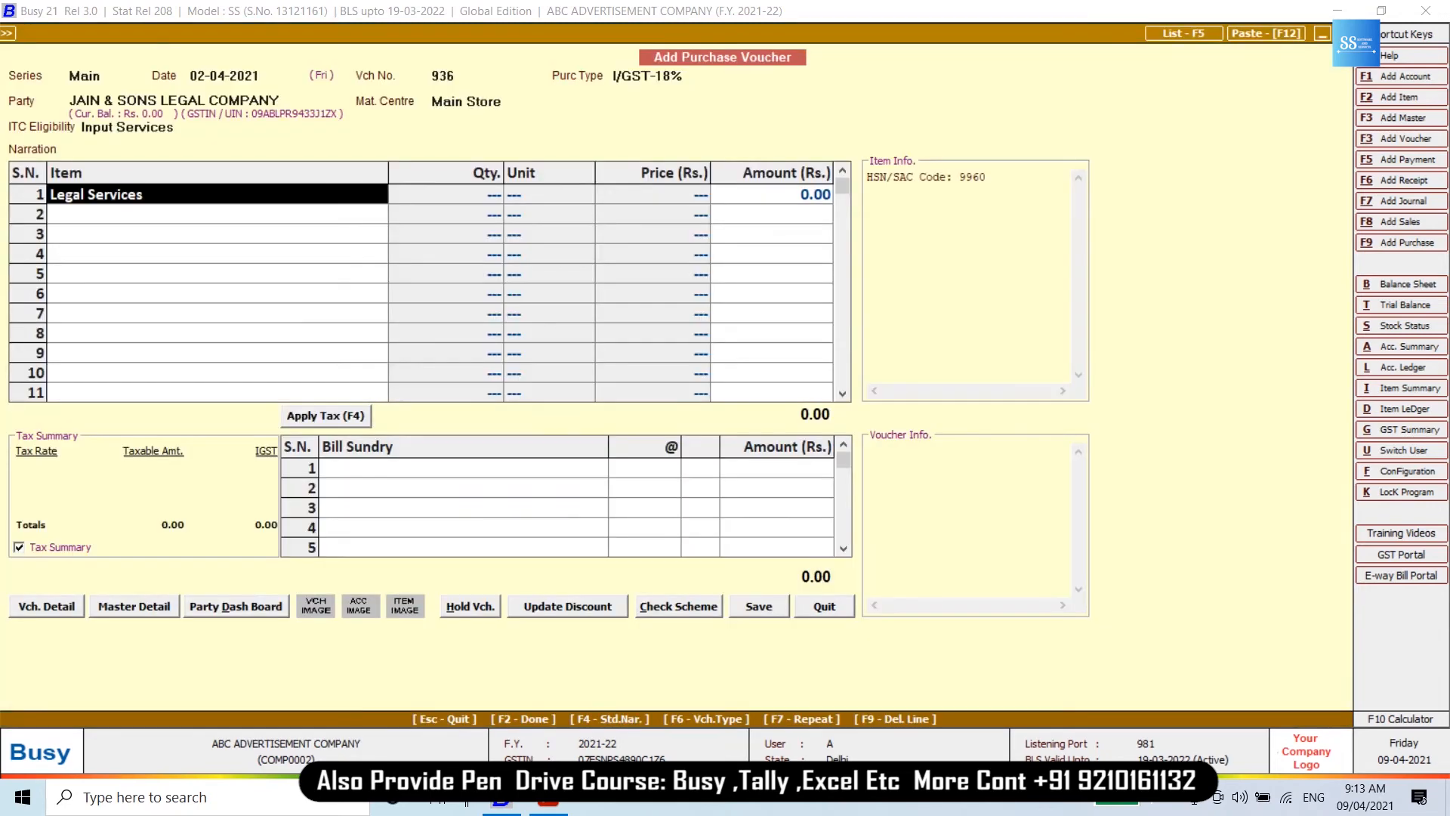
{"action": "key", "text": "Return"}
{"action": "type", "text": "1,00,00"}
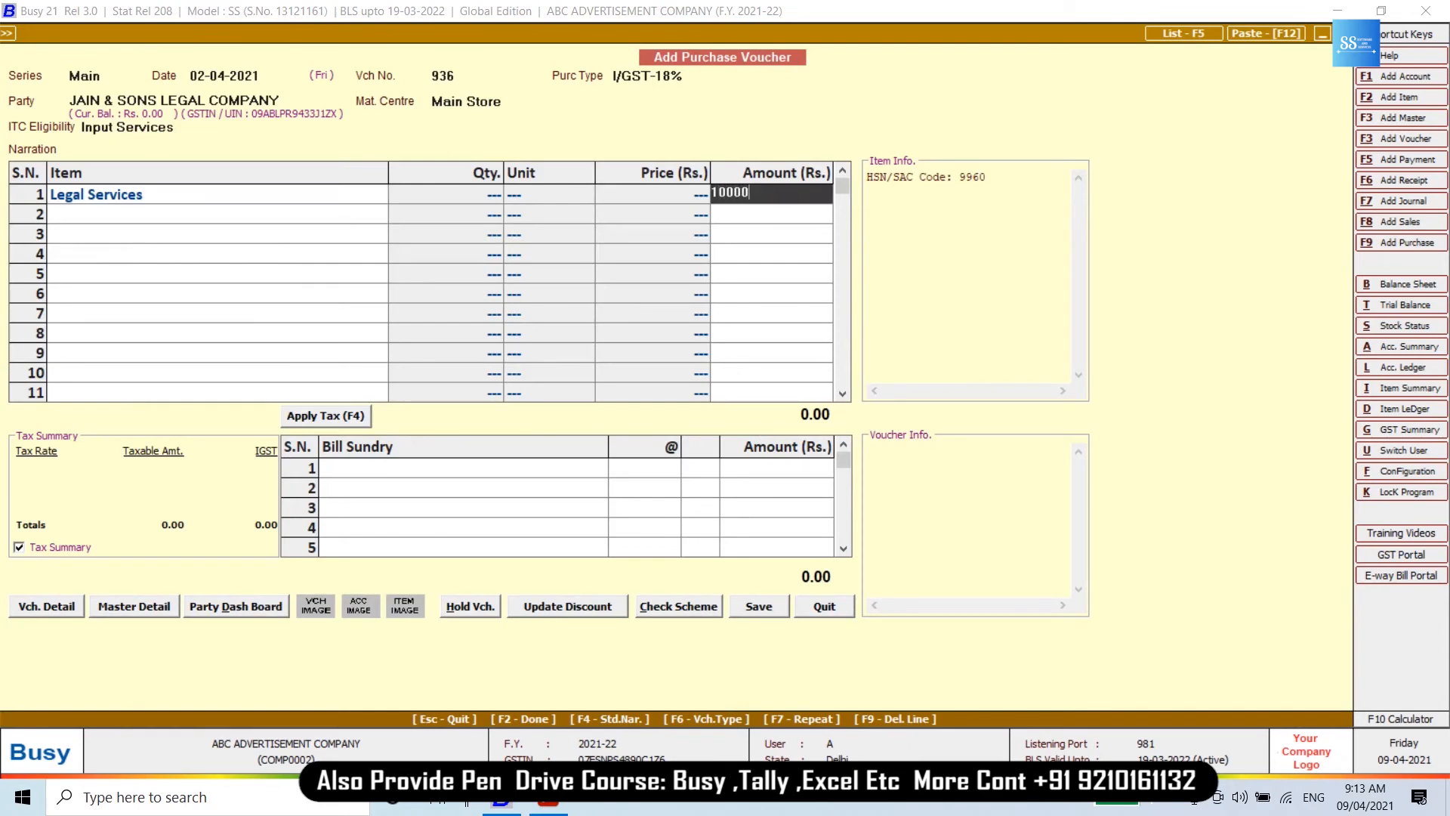
{"action": "type", "text": "0"}
{"action": "key", "text": "Return"}
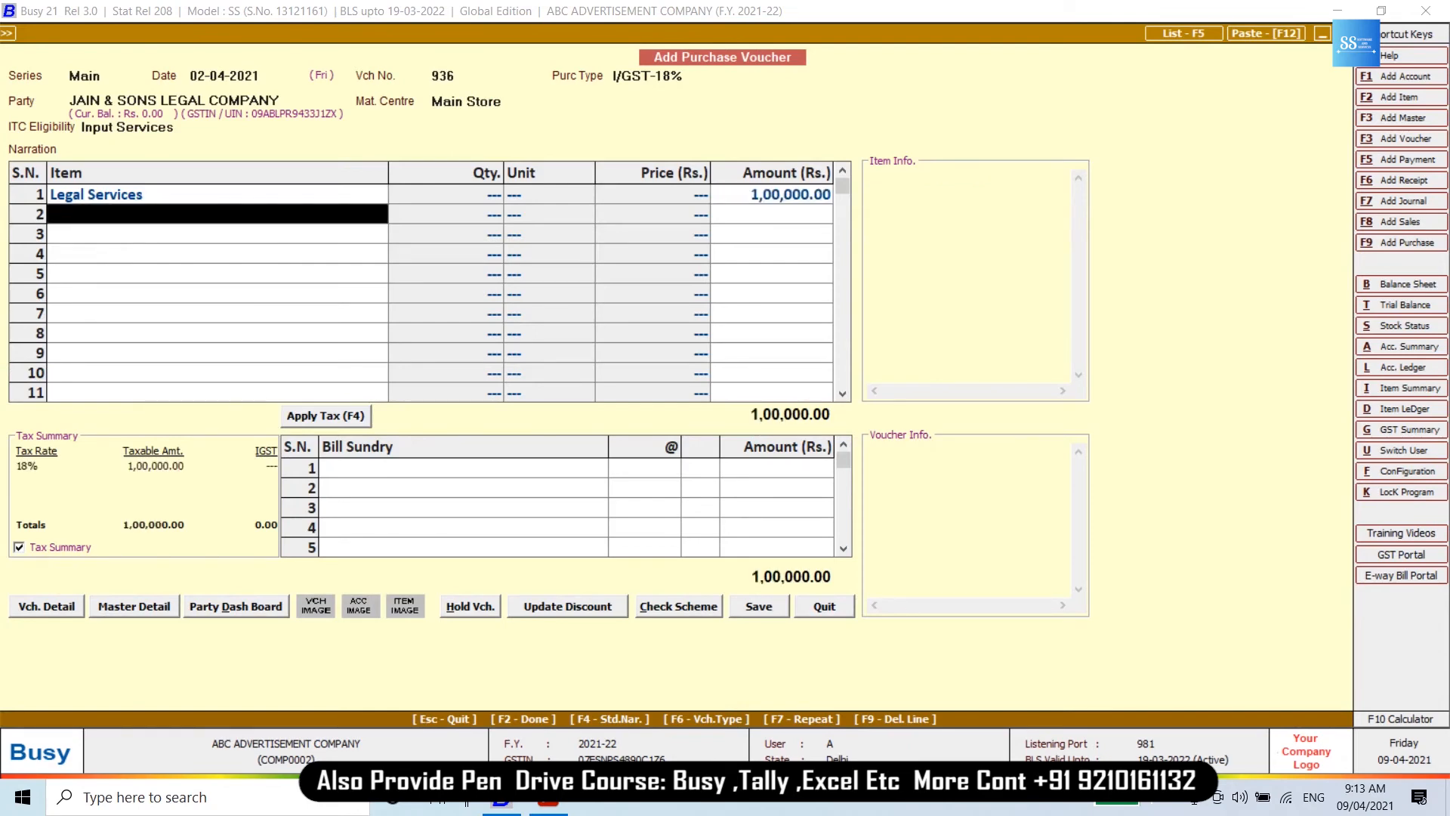
Apply the 18% IGST tax to the bill sundry rows and save the purchase voucher.
{"action": "key", "text": "Return"}
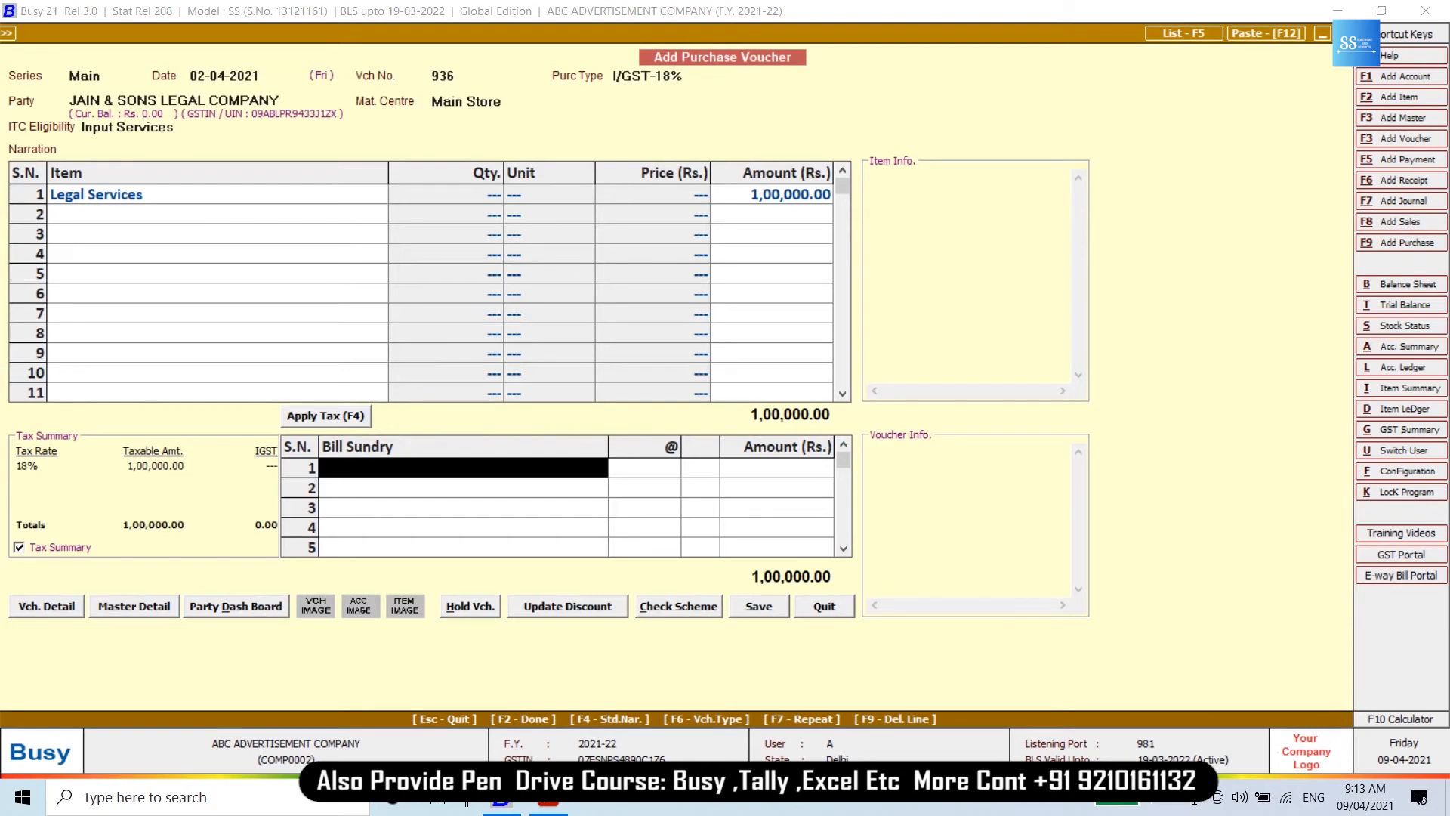
{"action": "key", "text": "F4"}
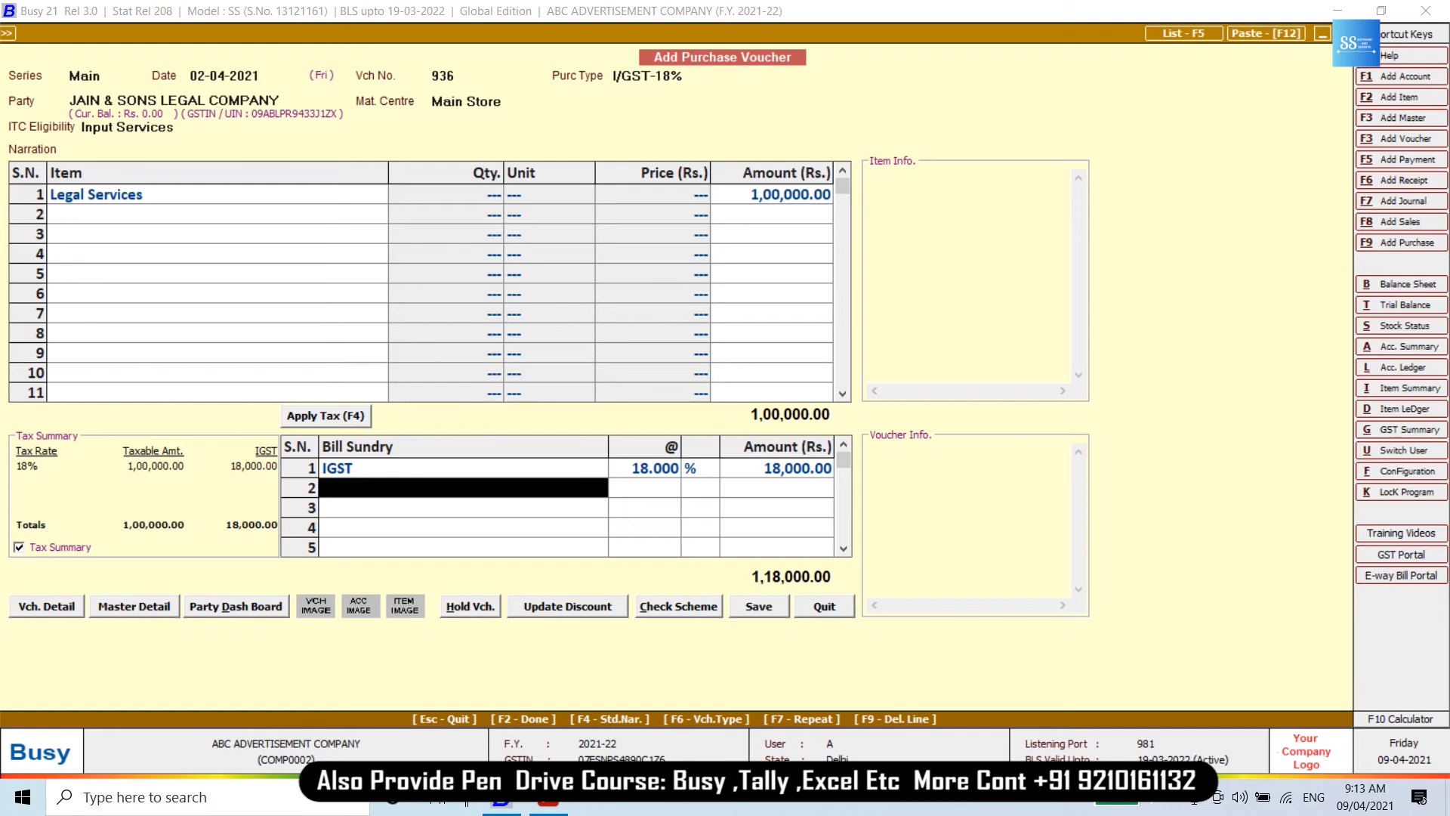
{"action": "key", "text": "F2"}
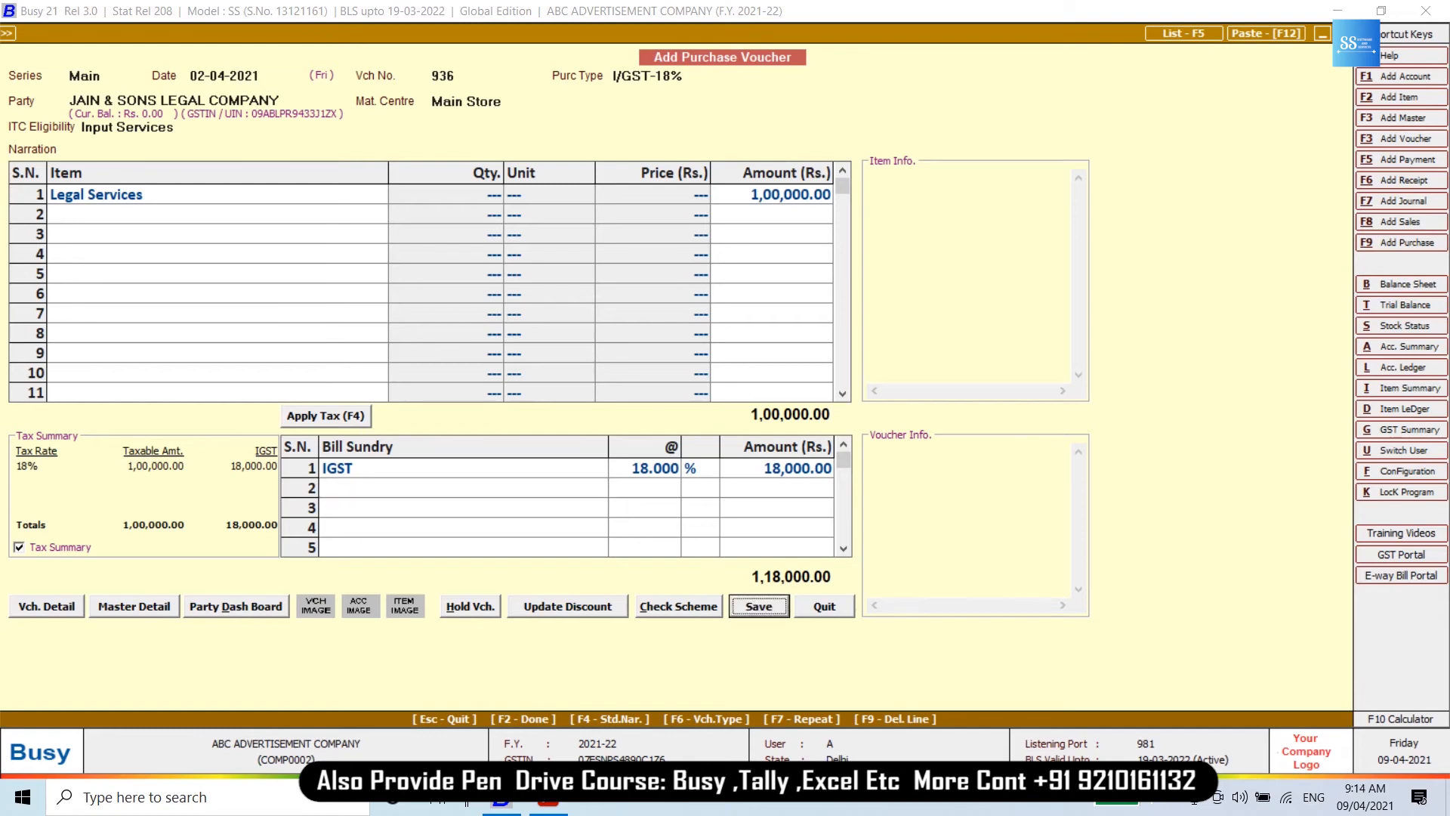
{"action": "key", "text": "F2"}
{"action": "key", "text": "F2"}
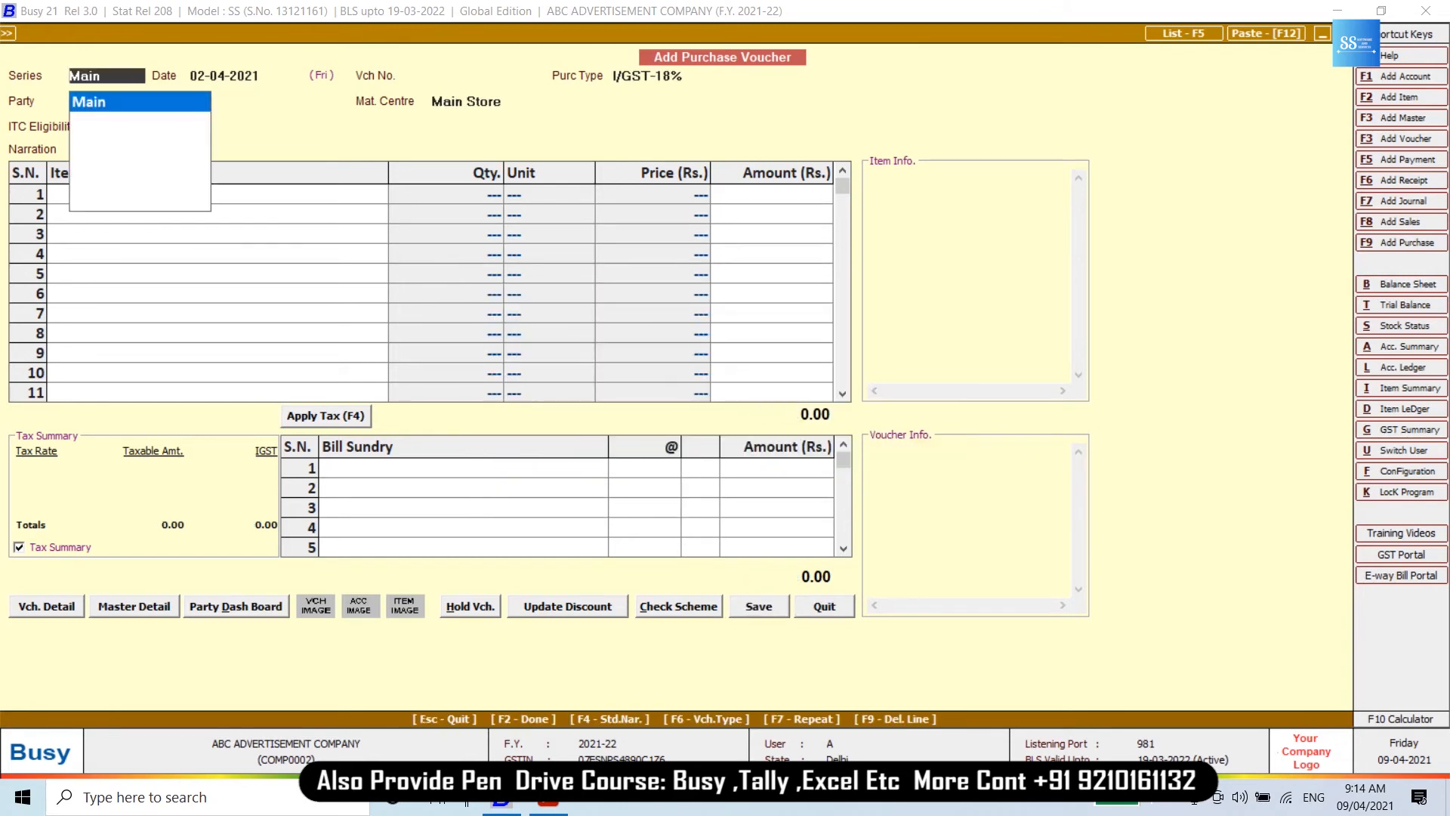
Leave purchase voucher entry and start adding a new sales voucher.
{"action": "key", "text": "Escape"}
{"action": "key", "text": "Escape"}
{"action": "key", "text": "Escape"}
{"action": "key", "text": "Up"}
{"action": "key", "text": "Return"}
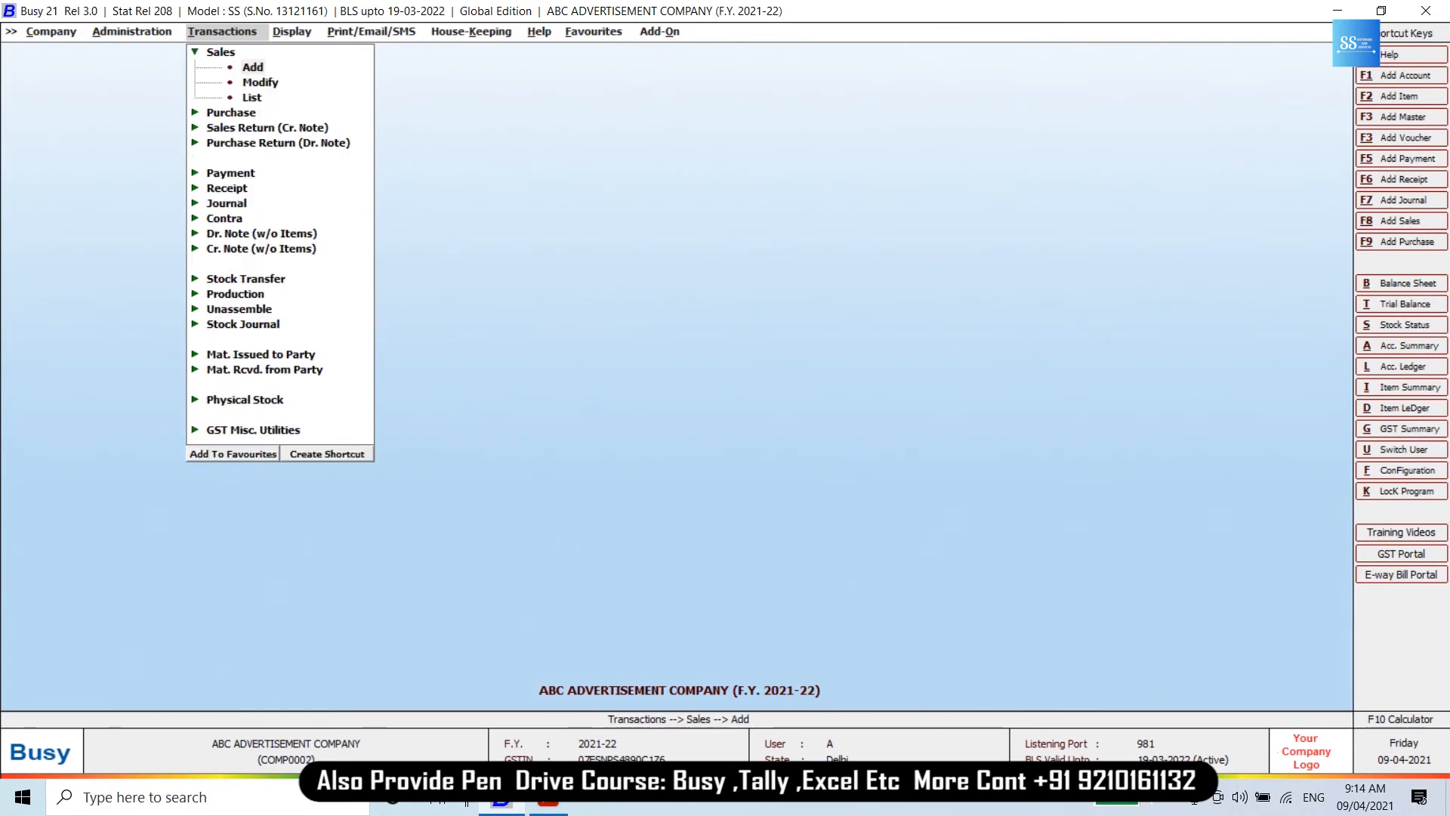
{"action": "key", "text": "Return"}
Switch to Acrobat Reader and bring up the Deepak Sales Corporation sales invoice on page 4 of the PDF.
{"action": "key", "text": "alt+Tab"}
{"action": "key", "text": "Right"}
{"action": "key", "text": "Down"}
{"action": "key", "text": "Down"}
{"action": "key", "text": "Down"}
{"action": "key", "text": "Down"}
{"action": "key", "text": "Down"}
{"action": "key", "text": "Down"}
{"action": "key", "text": "Down"}
{"action": "key", "text": "Down"}
{"action": "key", "text": "Down"}
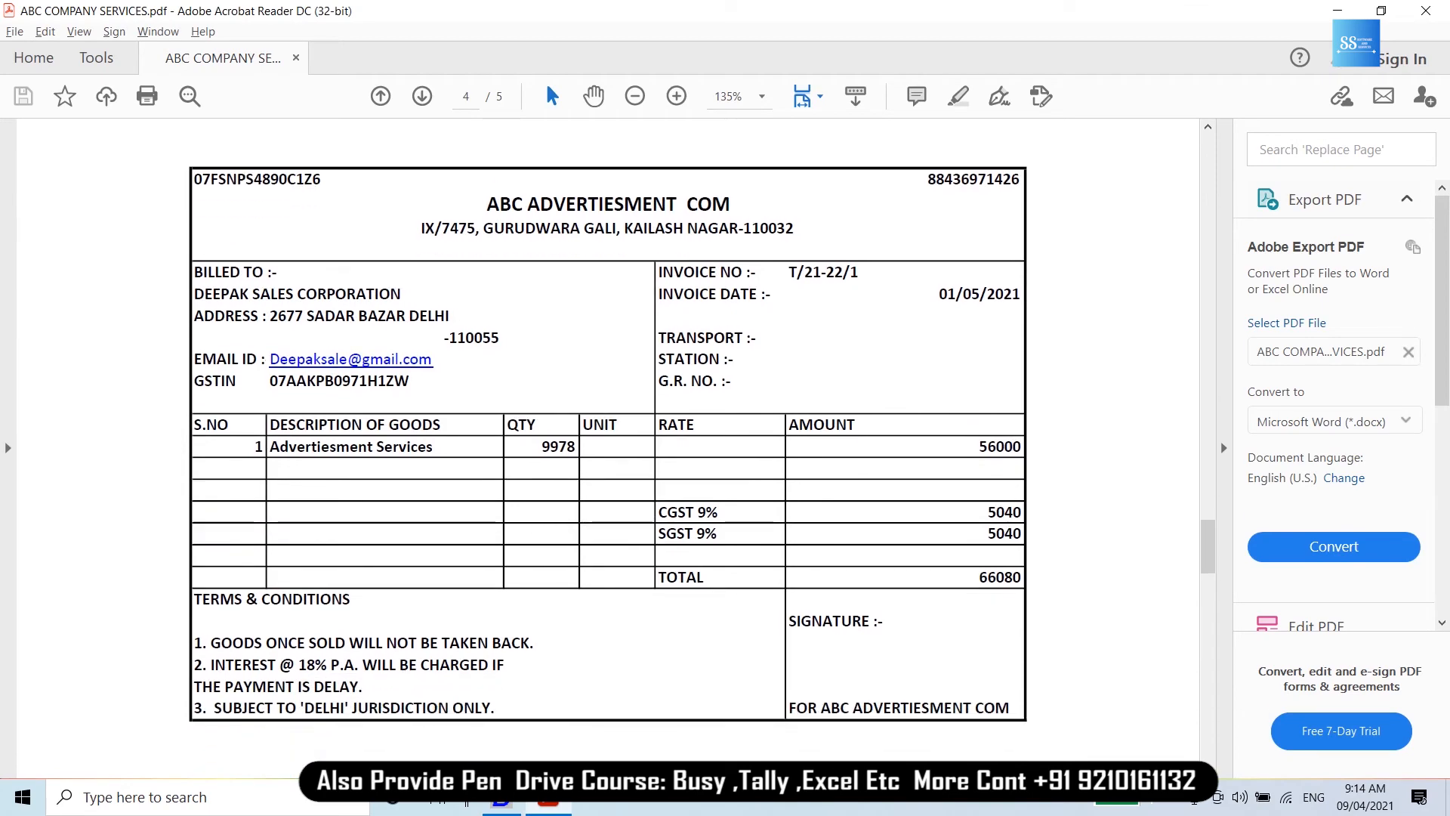
Back in Busy, set the sales voucher's series to Main, date to 01-05-2021 and sale type to L/GST-18%.
{"action": "key", "text": "alt+Tab"}
{"action": "key", "text": "Return"}
{"action": "type", "text": "1-5"}
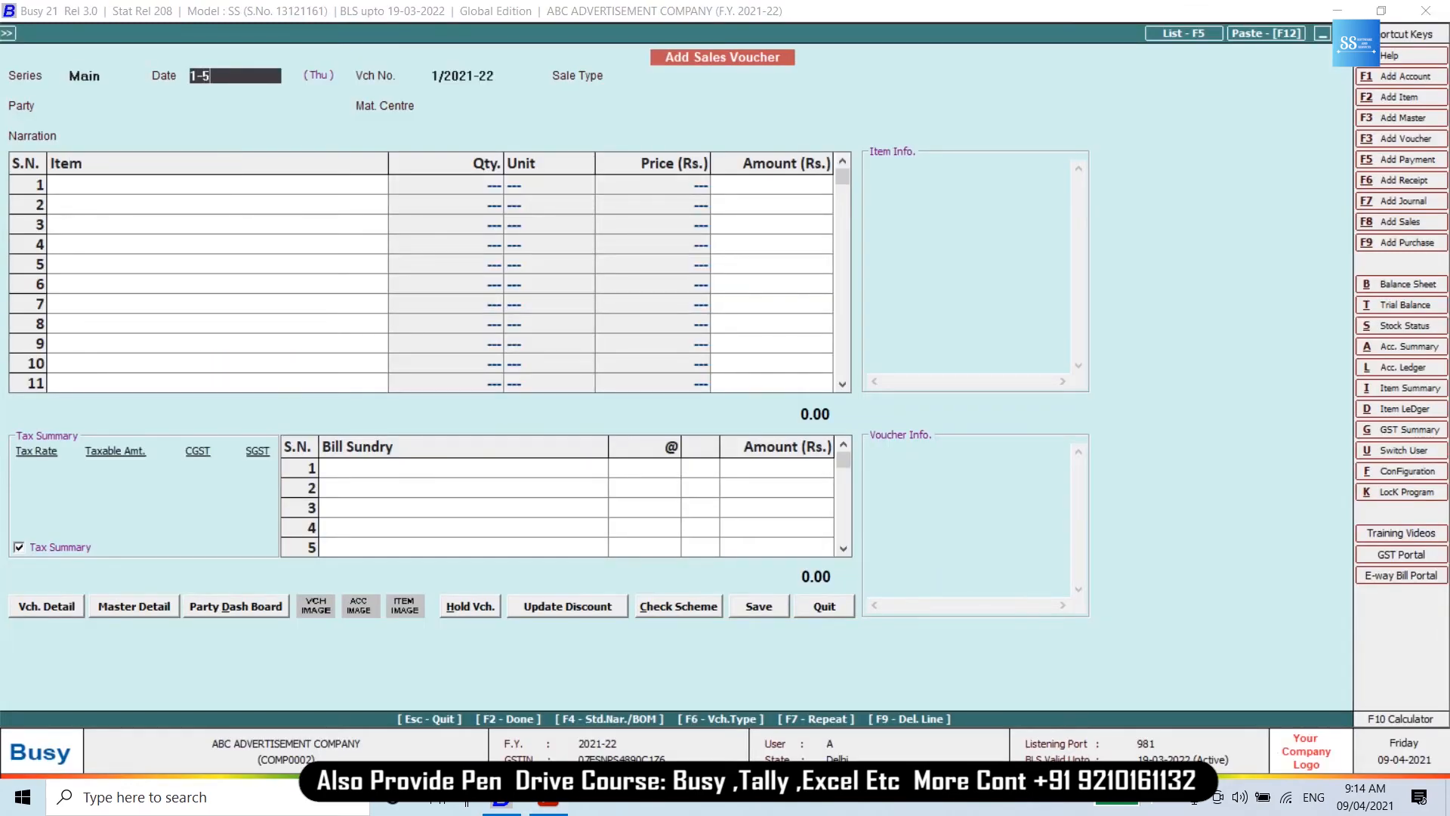
{"action": "key", "text": "Return"}
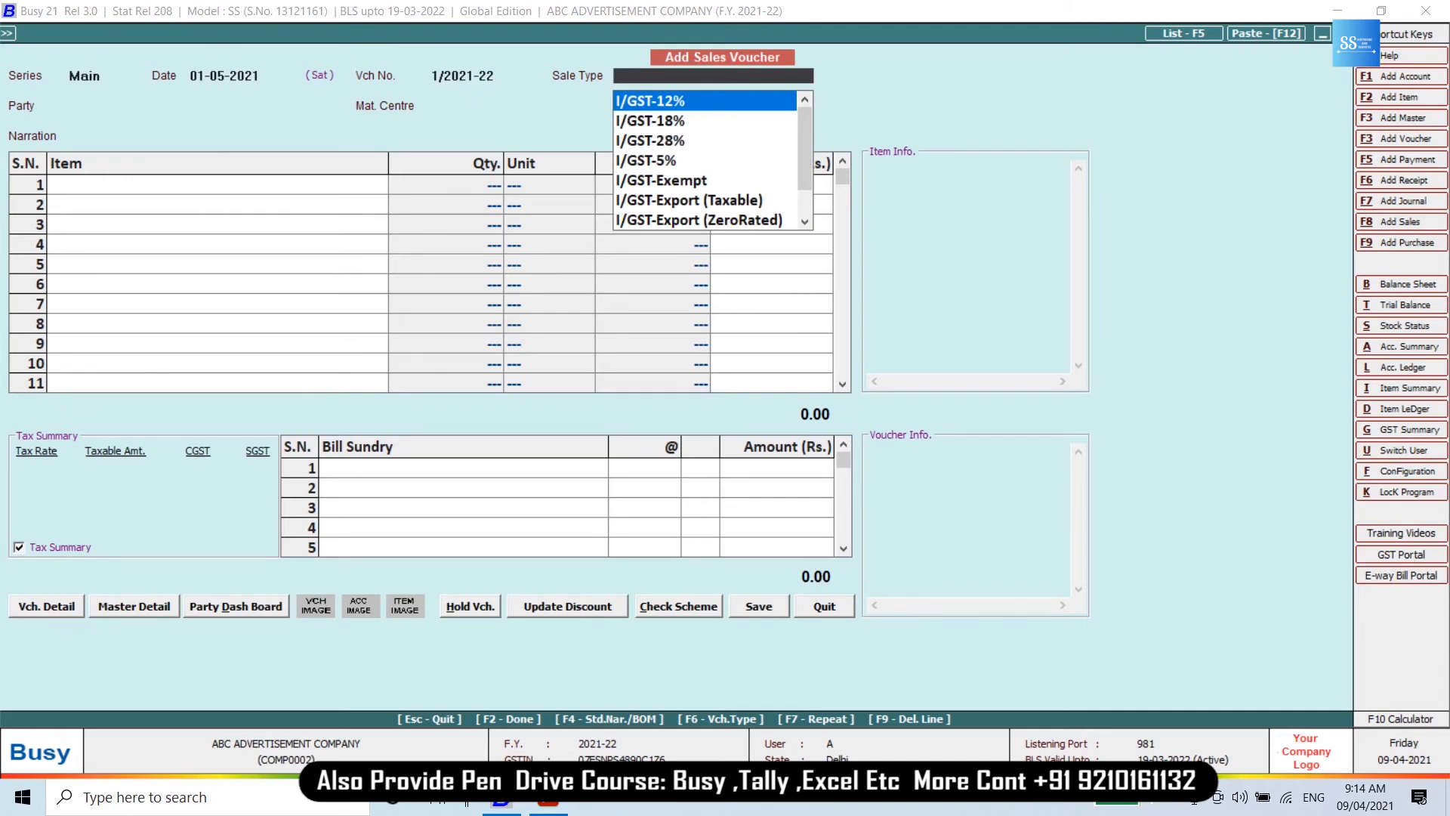
{"action": "type", "text": "8"}
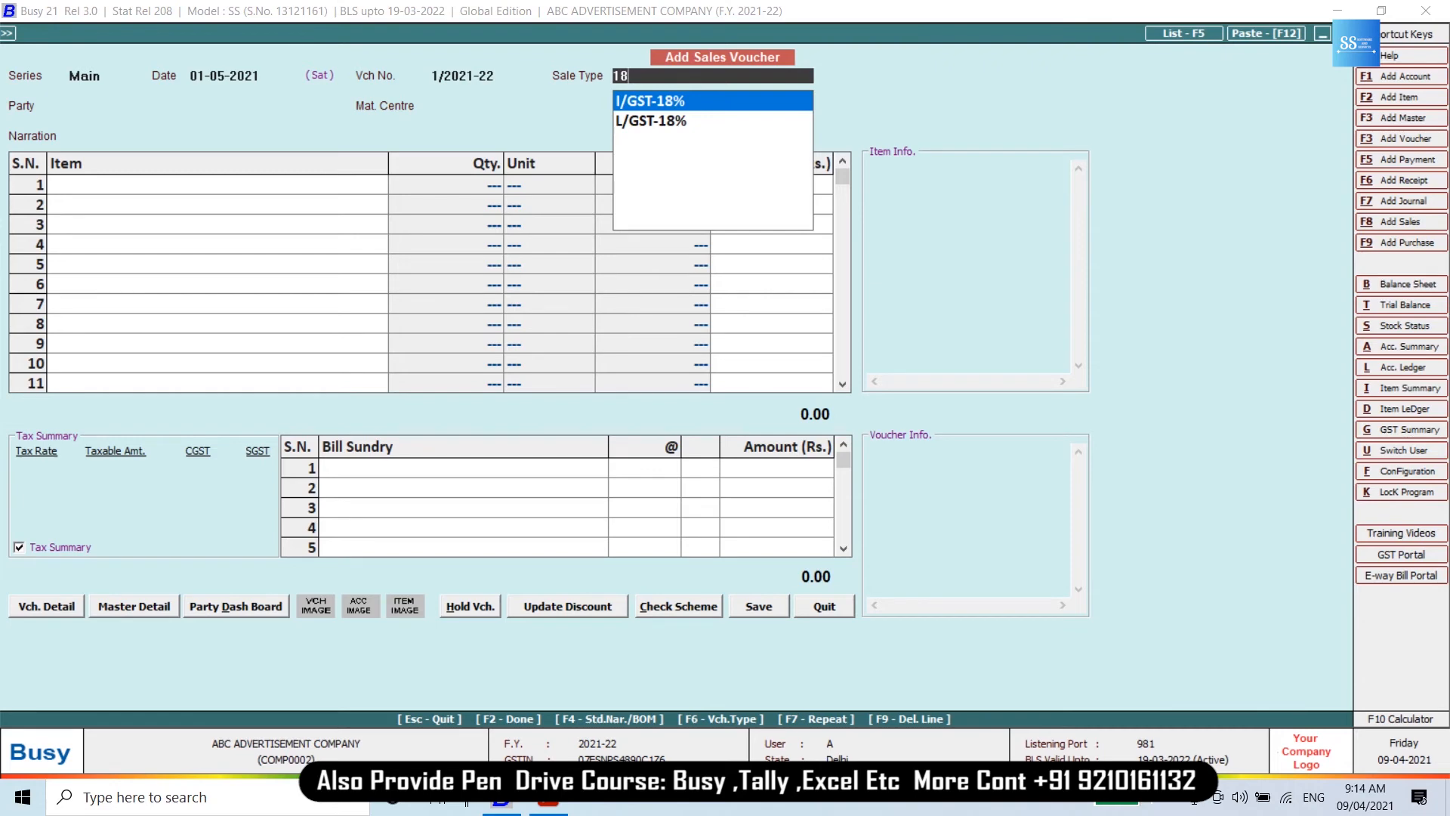
{"action": "key", "text": "Down"}
{"action": "key", "text": "Return"}
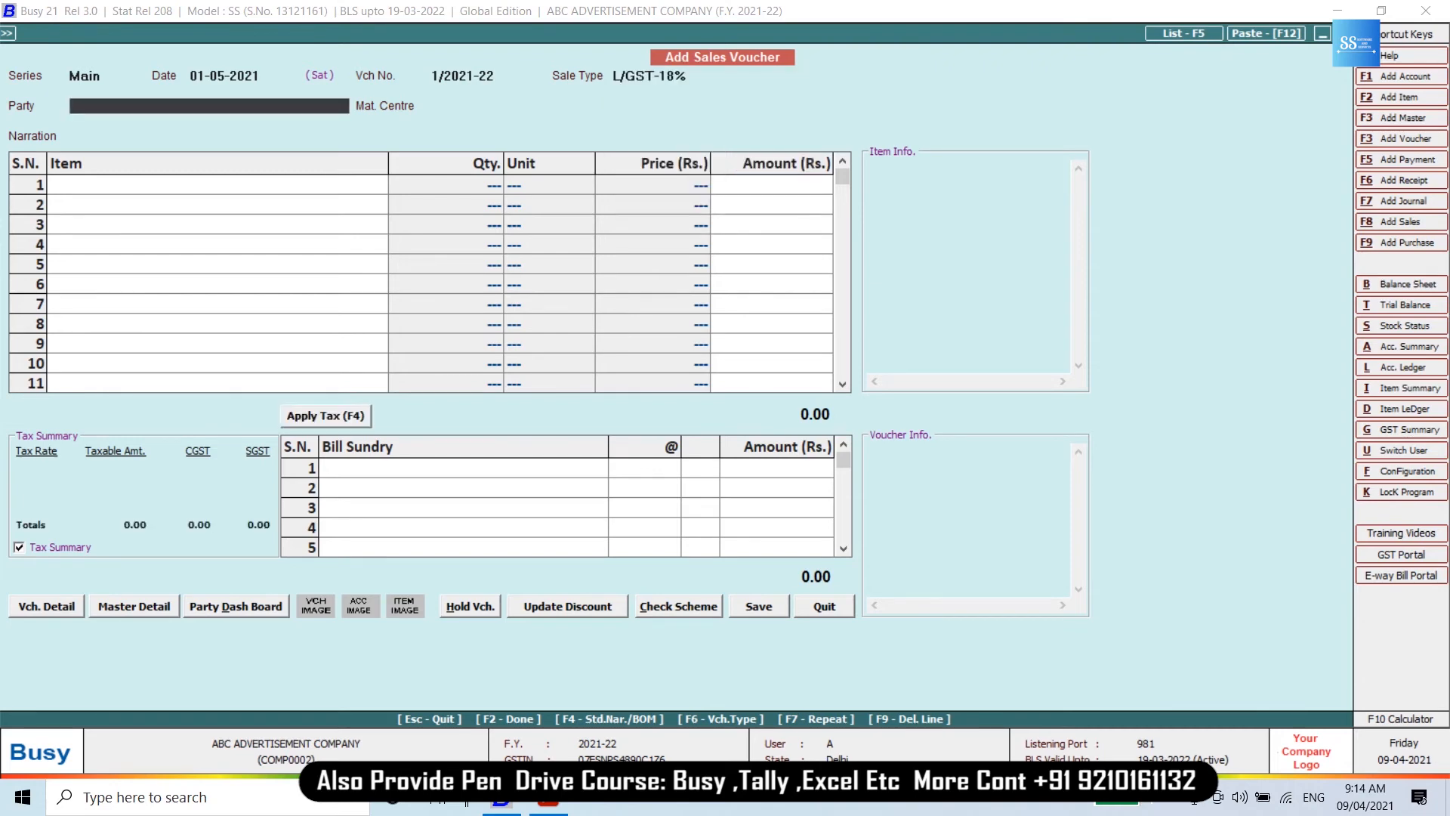
Choose DEEPAK SALE CORPORATION as the party, then review and save its account master.
{"action": "key", "text": "Down"}
{"action": "key", "text": "Down"}
{"action": "key", "text": "Down"}
{"action": "key", "text": "Return"}
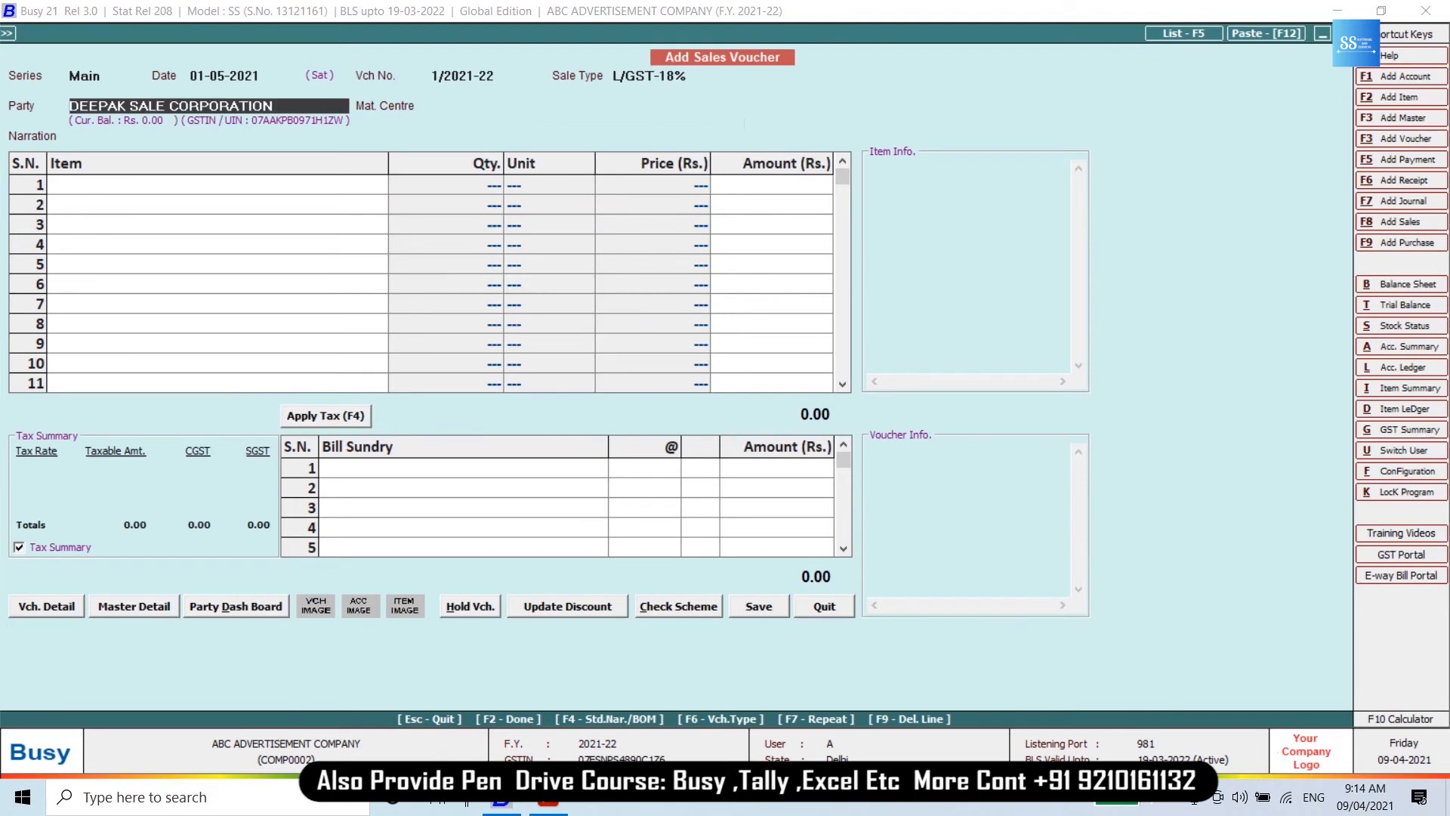
{"action": "key", "text": "alt+m"}
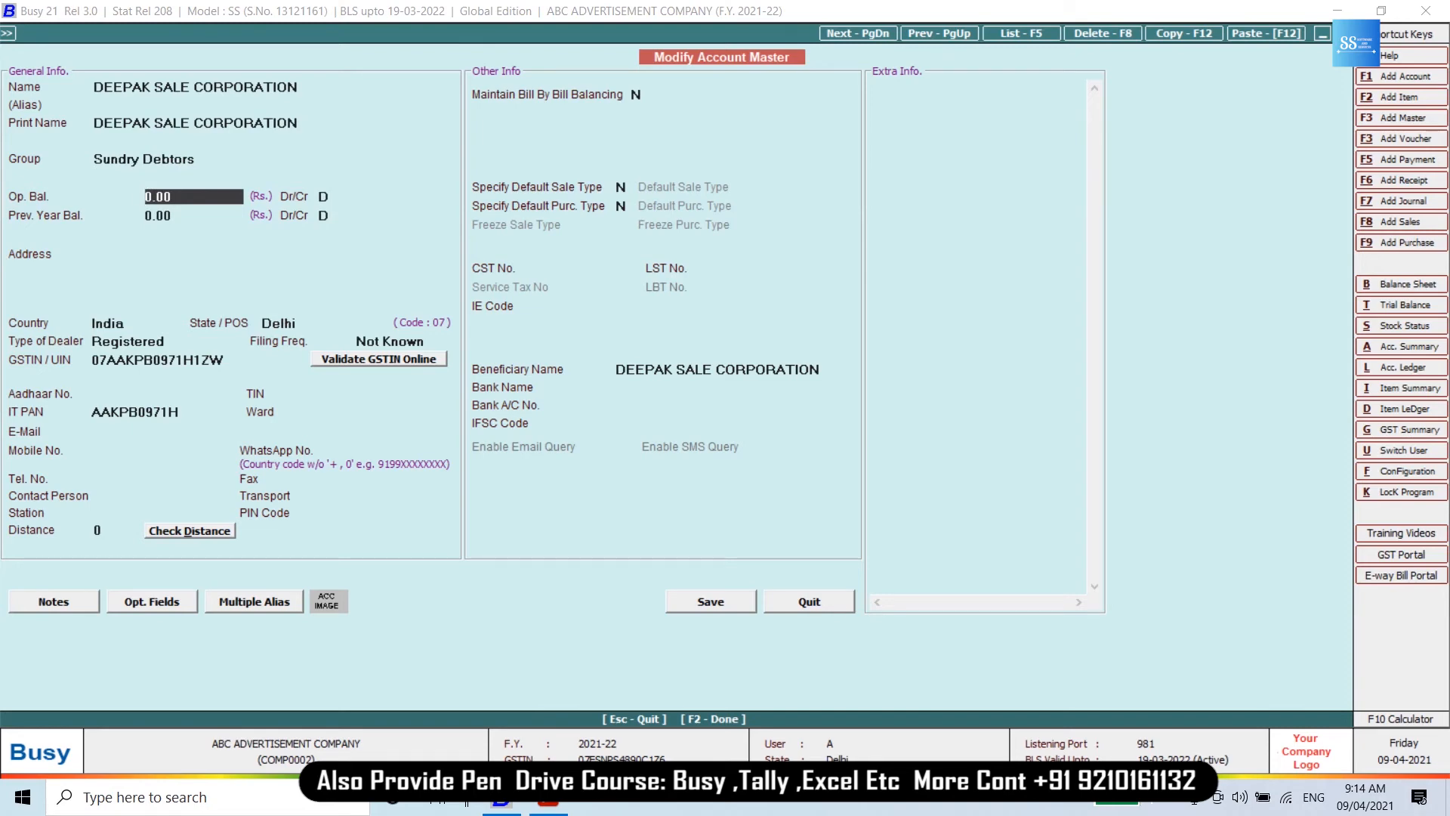
{"action": "key", "text": "F2"}
{"action": "key", "text": "Return"}
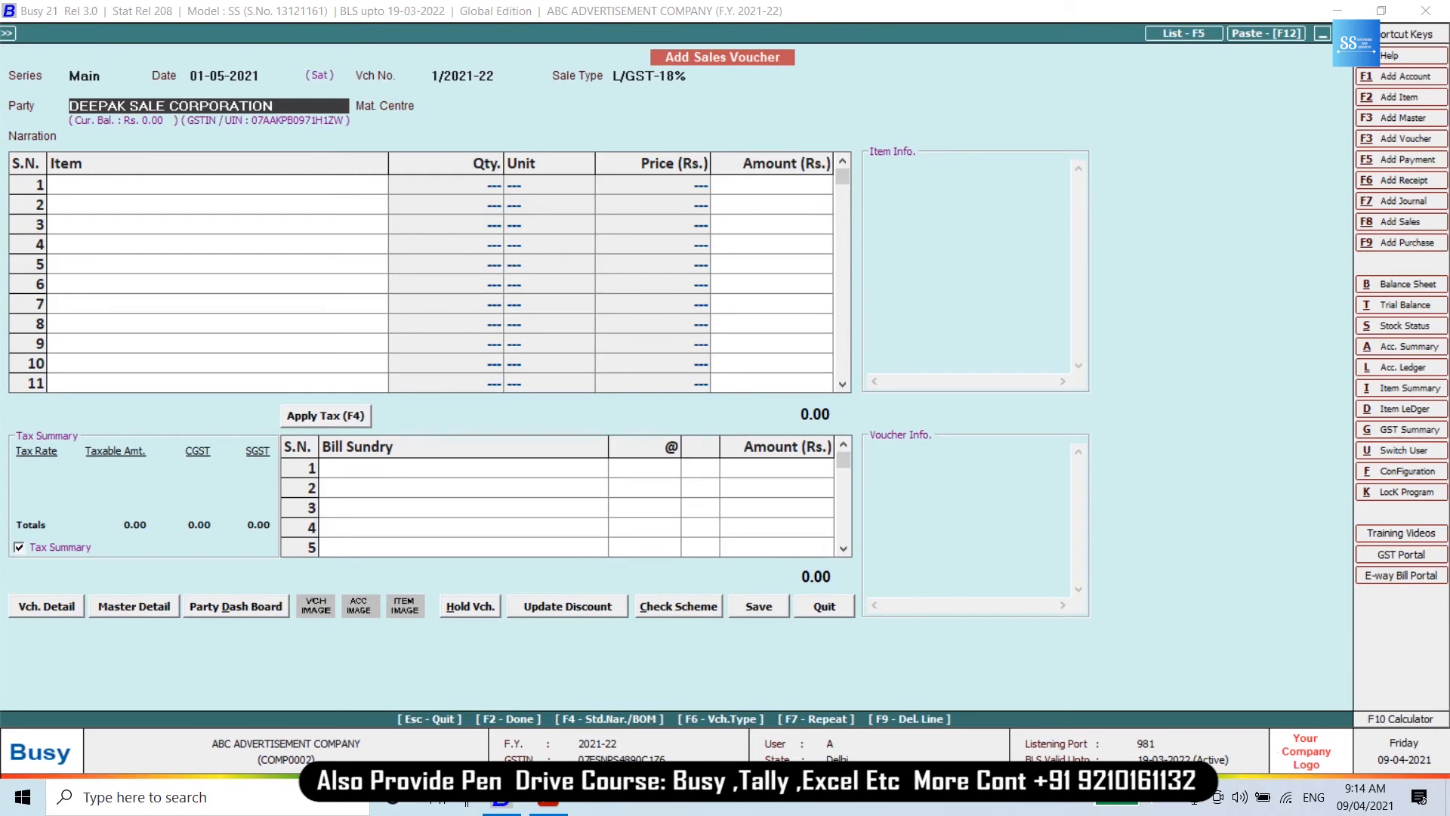
Set the material centre to Main Store, leave the narration blank and add Advertisement Services as the first item.
{"action": "key", "text": "Return"}
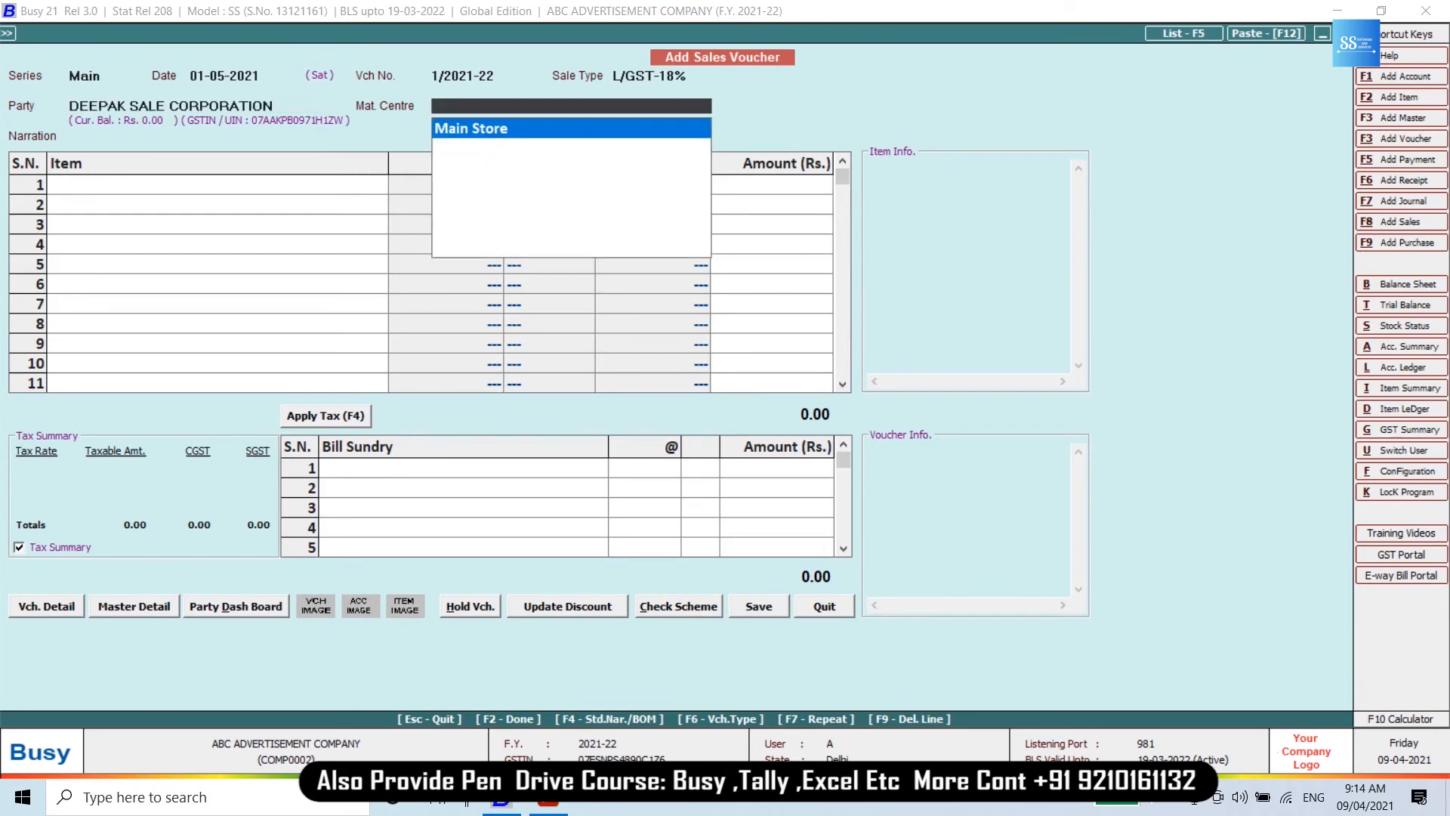
{"action": "key", "text": "Return"}
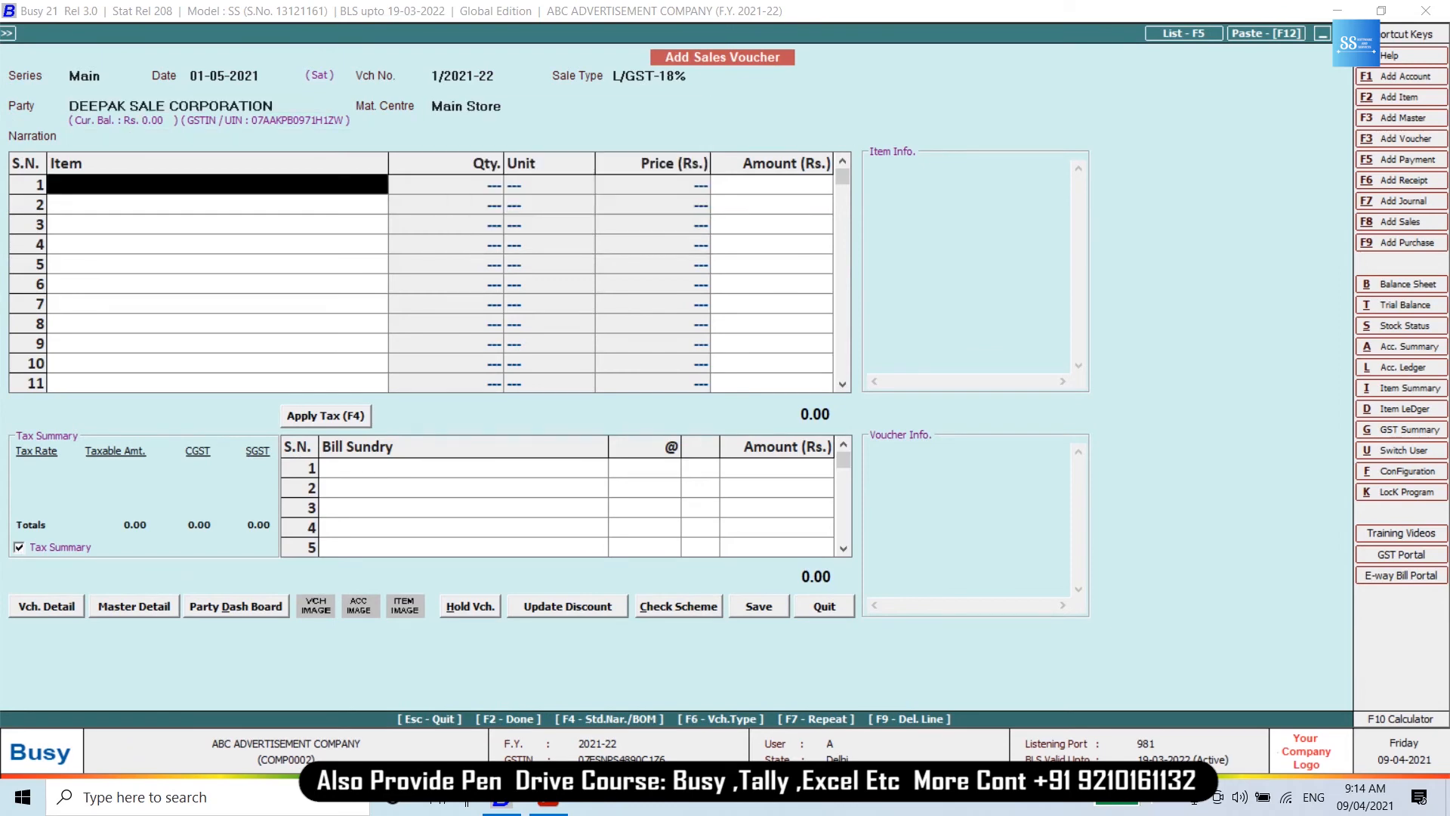
{"action": "type", "text": "ad"}
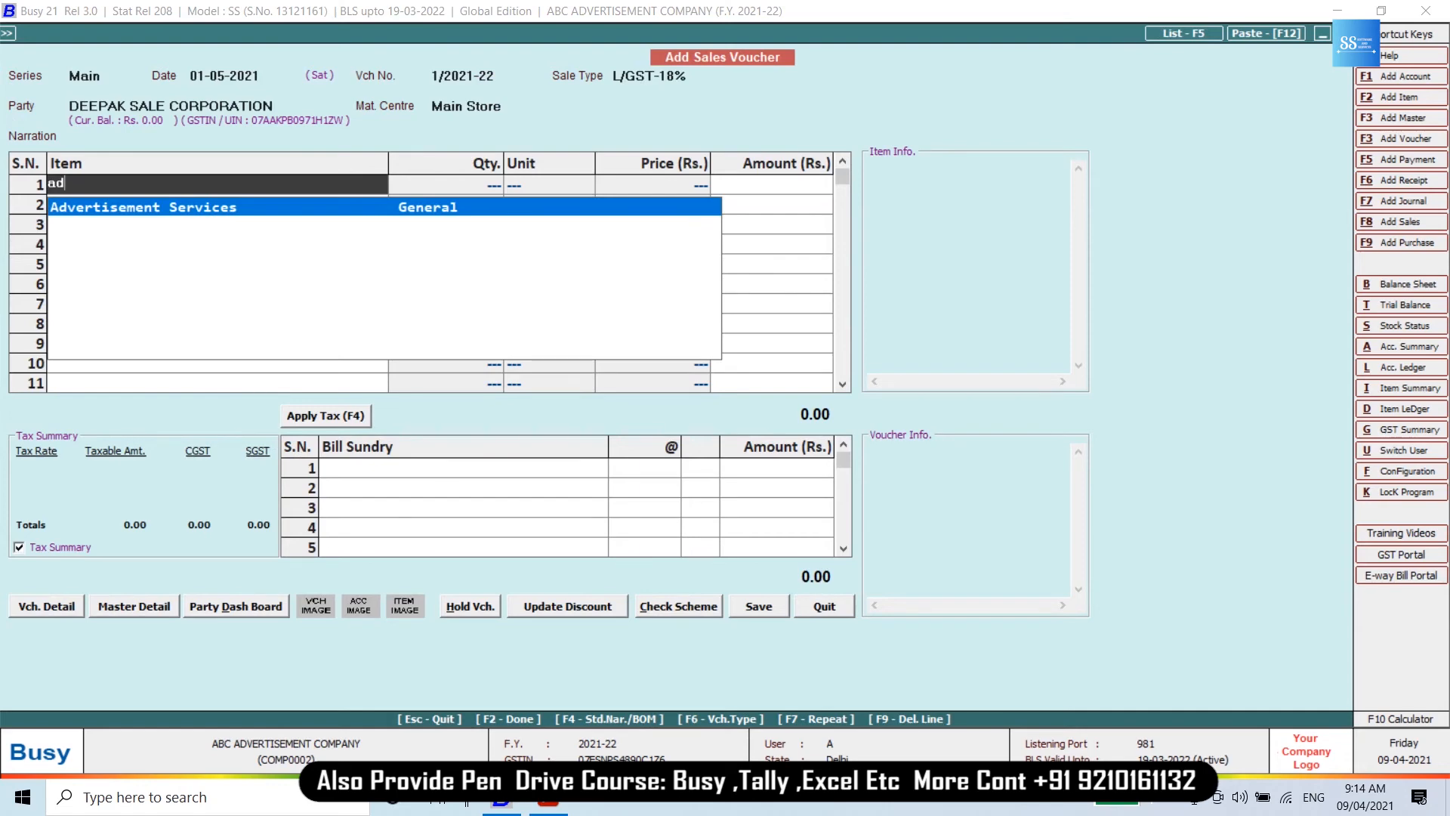
{"action": "key", "text": "Return"}
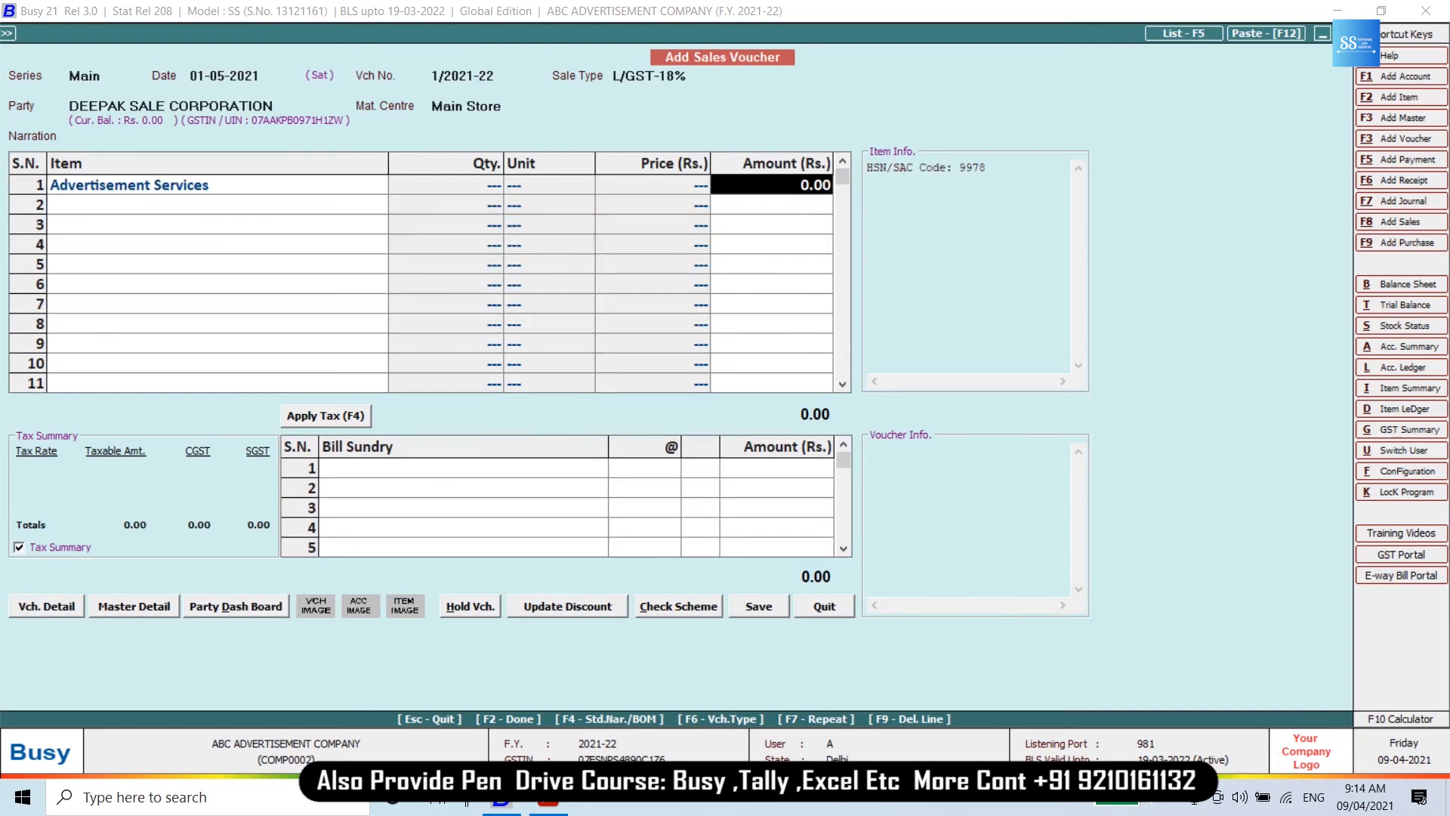
Check the invoice amount in Acrobat Reader and, back in Busy, enter 56,000 for Advertisement Services.
{"action": "key", "text": "alt+Tab"}
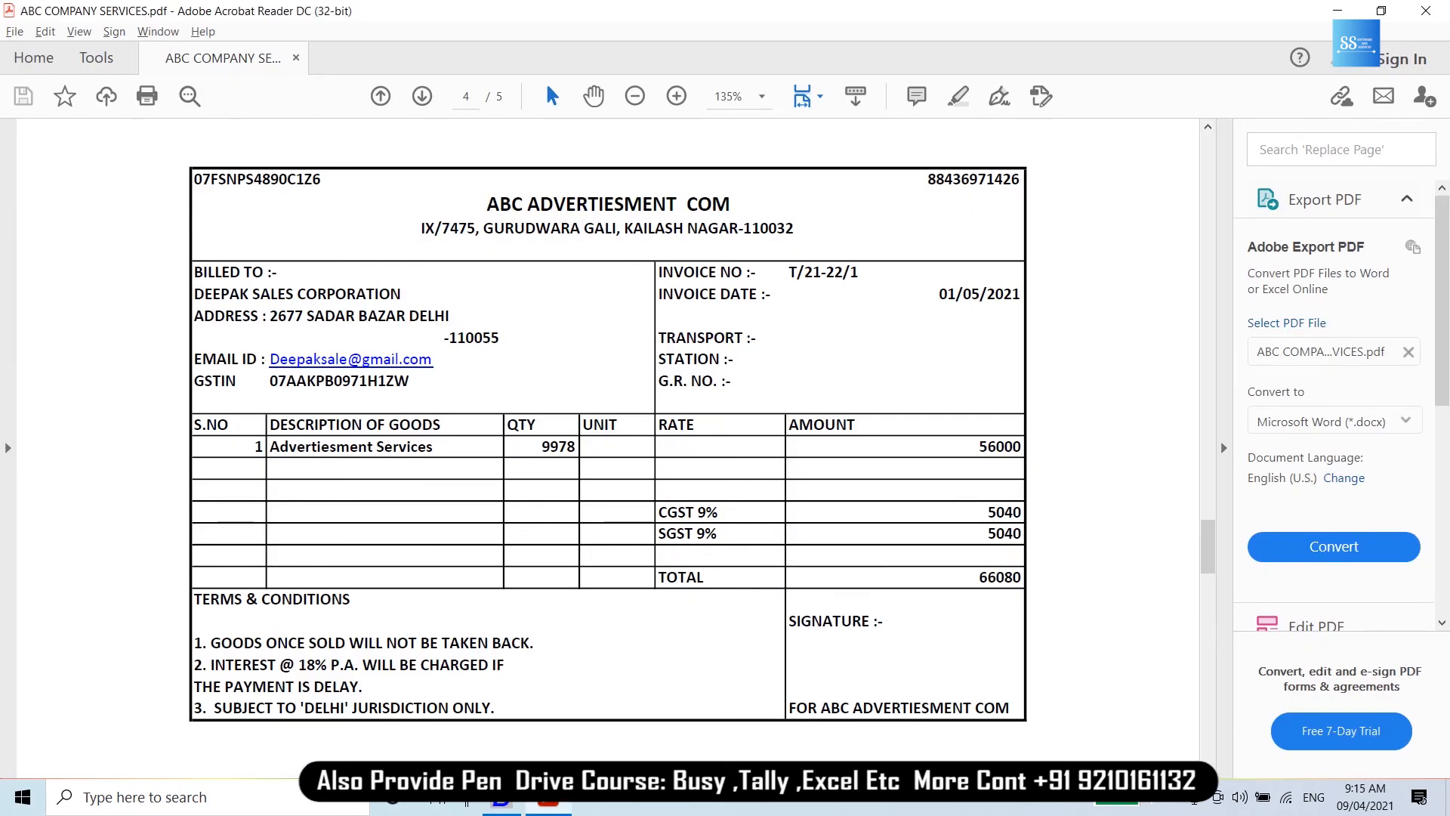
{"action": "key", "text": "alt+Tab"}
{"action": "type", "text": "56,00"}
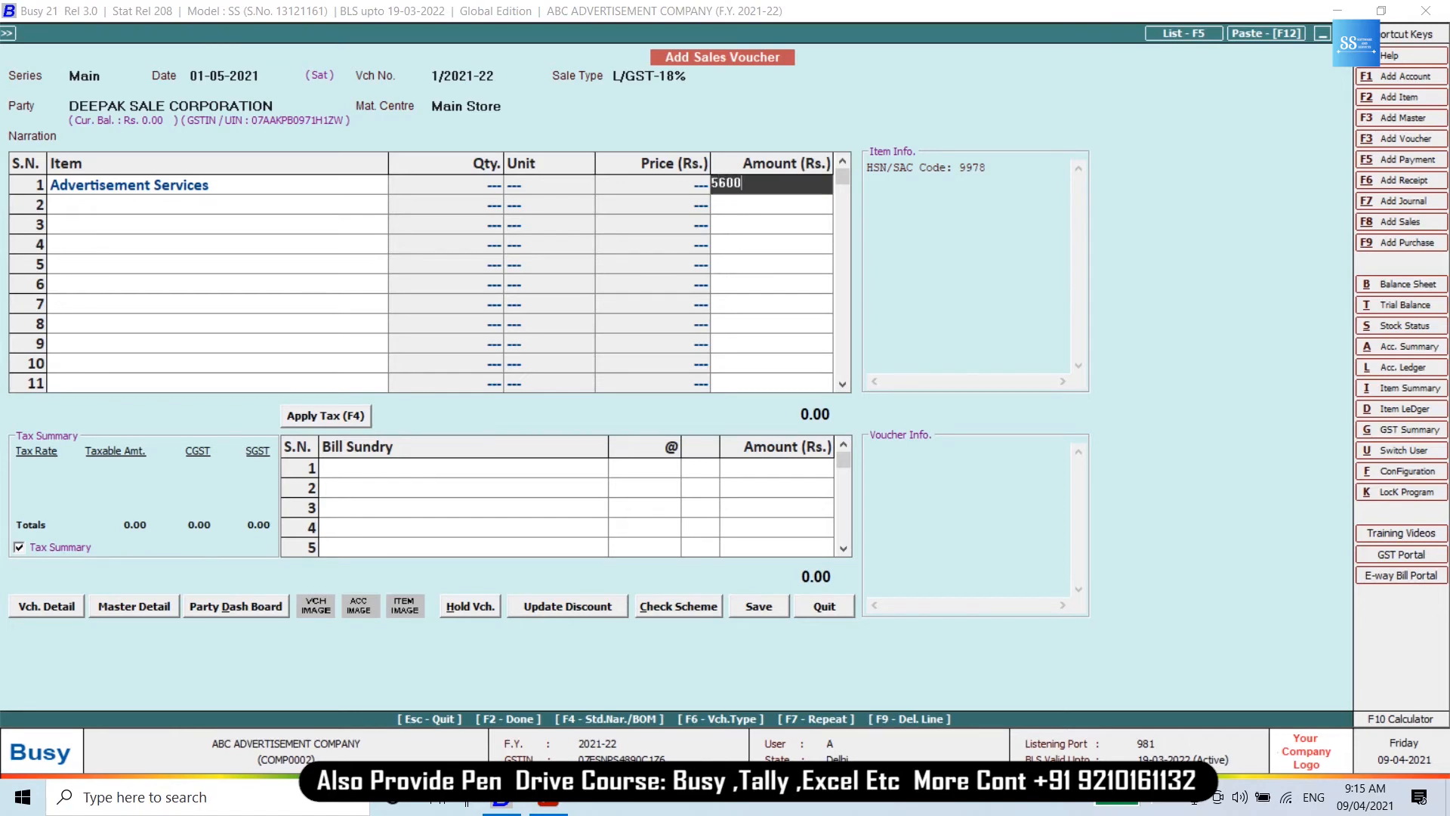
{"action": "type", "text": "0"}
{"action": "key", "text": "Return"}
{"action": "key", "text": "Return"}
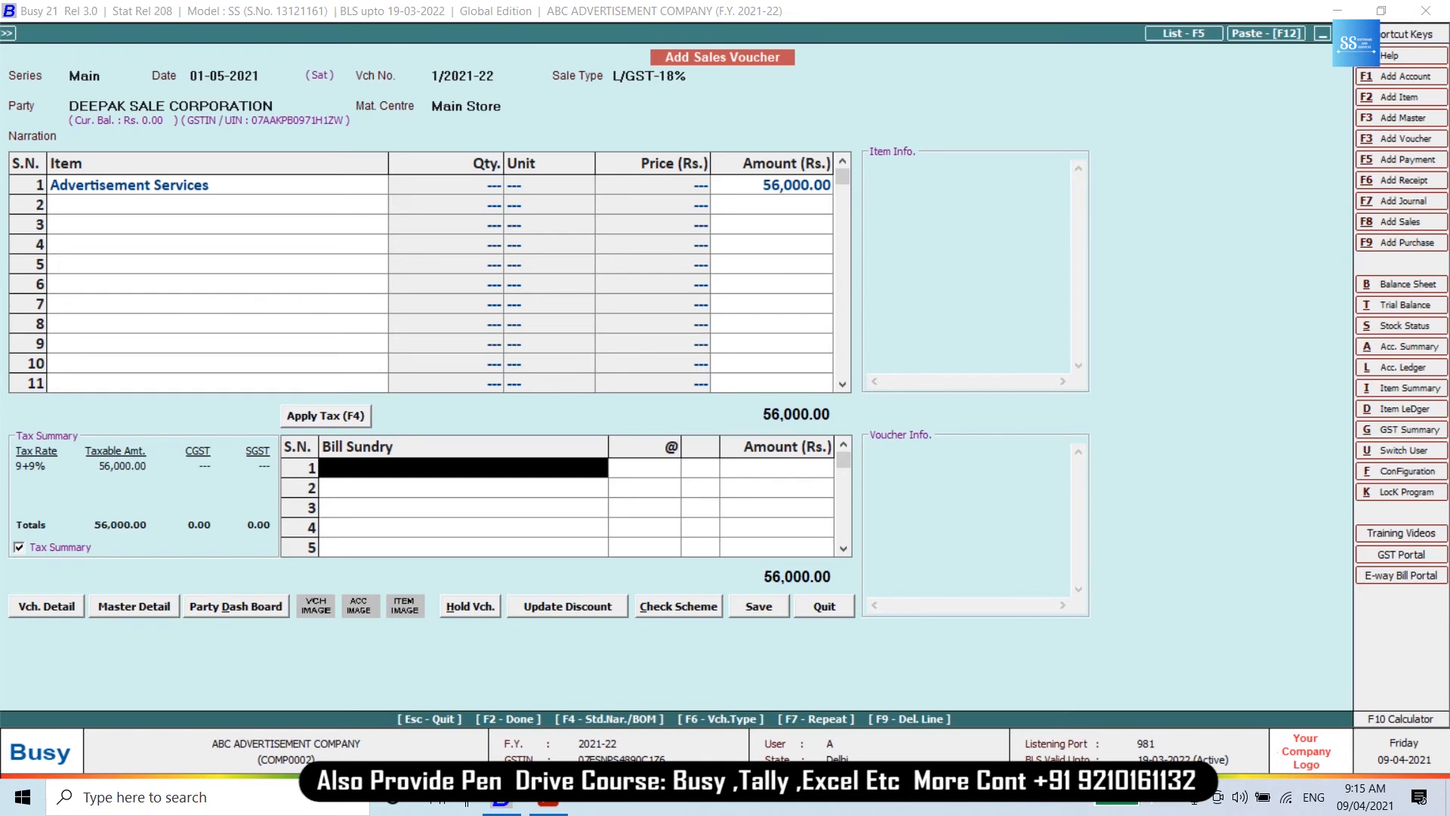
Apply CGST and SGST at 9% each to the bill sundry rows and save the sales voucher.
{"action": "key", "text": "F4"}
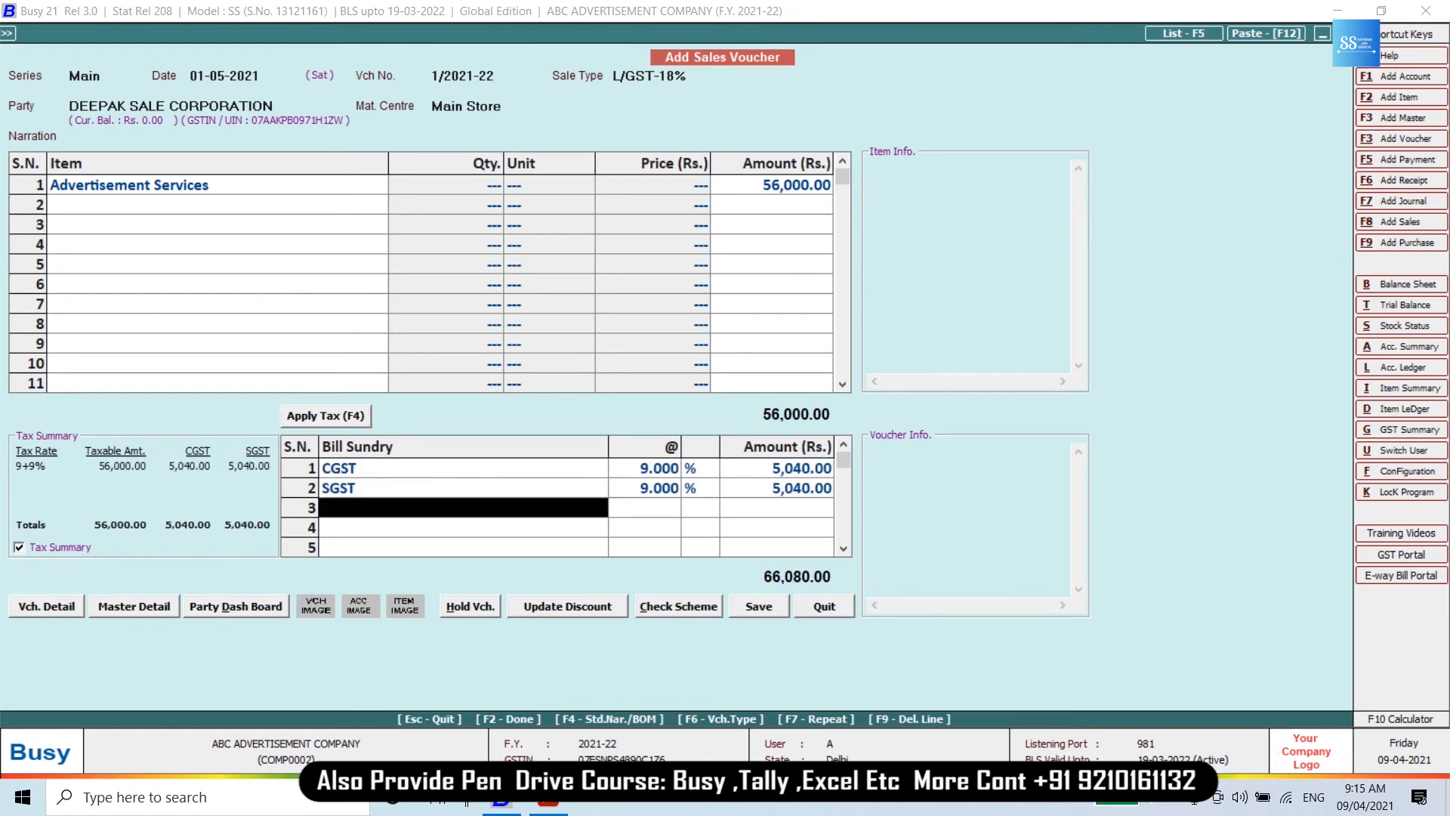
{"action": "key", "text": "Return"}
{"action": "key", "text": "Return"}
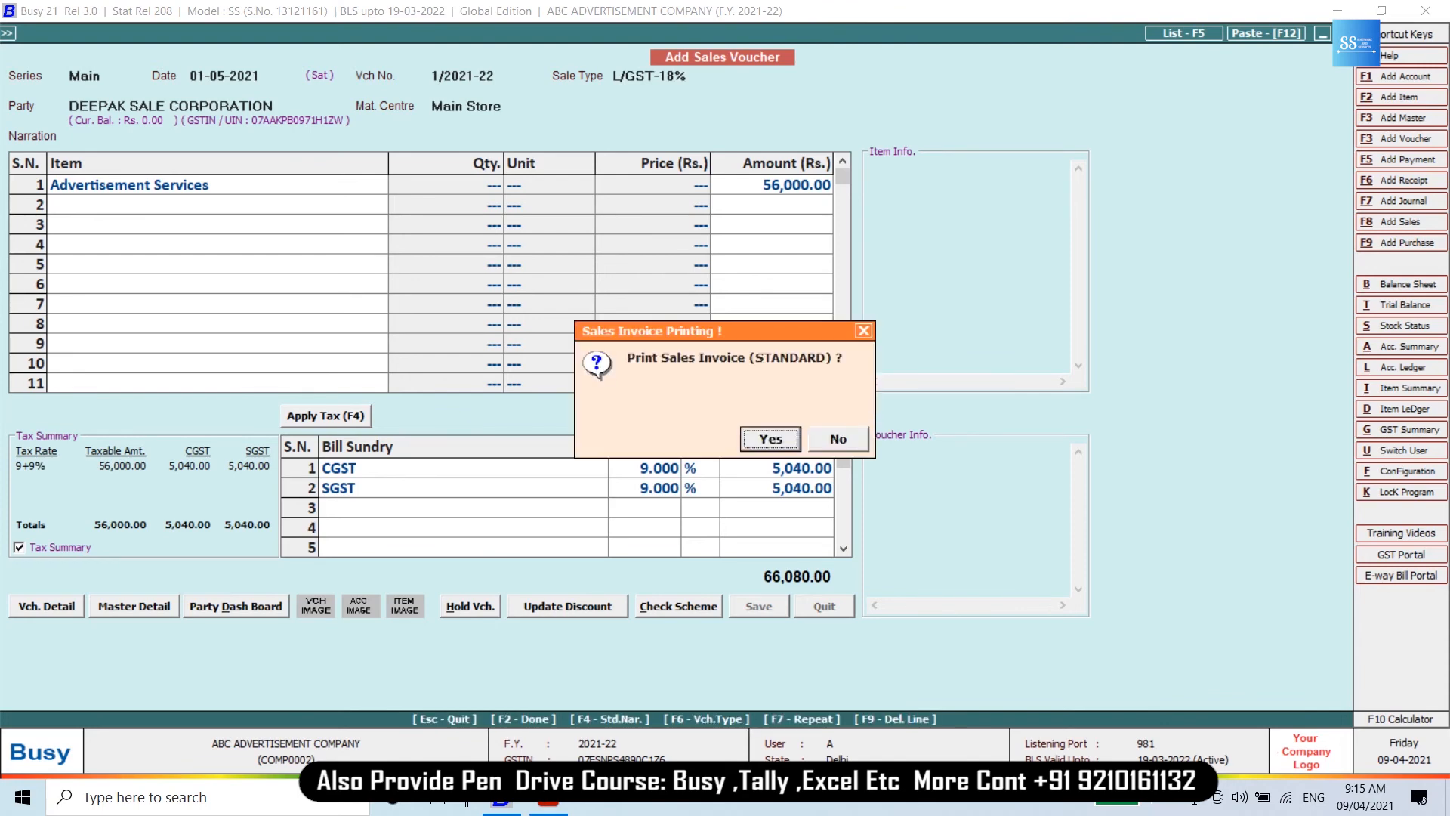
Preview one copy of the sales invoice in the STANDARD format, review it through to its totals and close the preview.
{"action": "key", "text": "Return"}
{"action": "key", "text": "Return"}
{"action": "key", "text": "Return"}
{"action": "key", "text": "Return"}
{"action": "key", "text": "Right"}
{"action": "key", "text": "Return"}
{"action": "key", "text": "Return"}
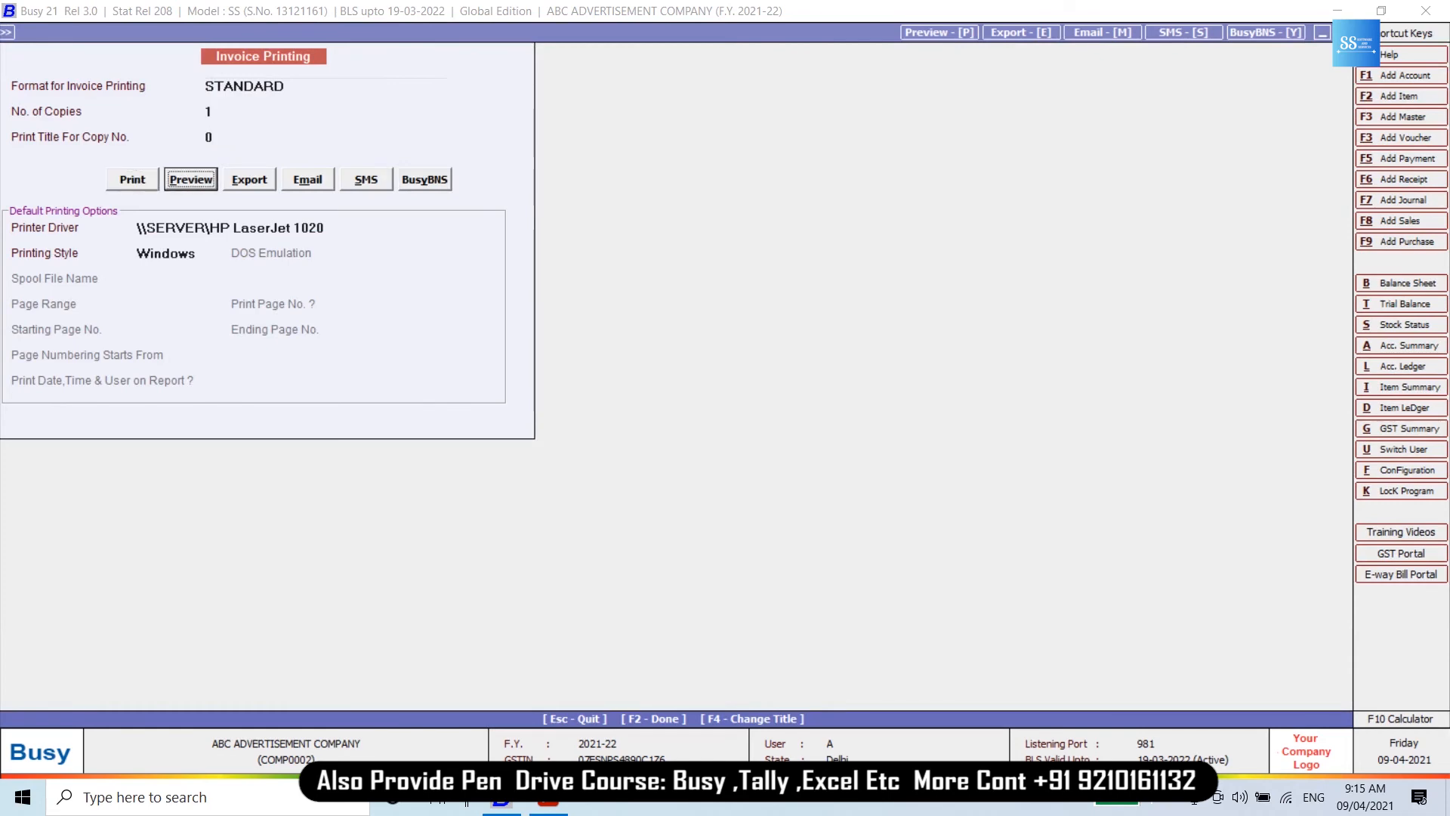
{"action": "key", "text": "F2"}
{"action": "key", "text": "Return"}
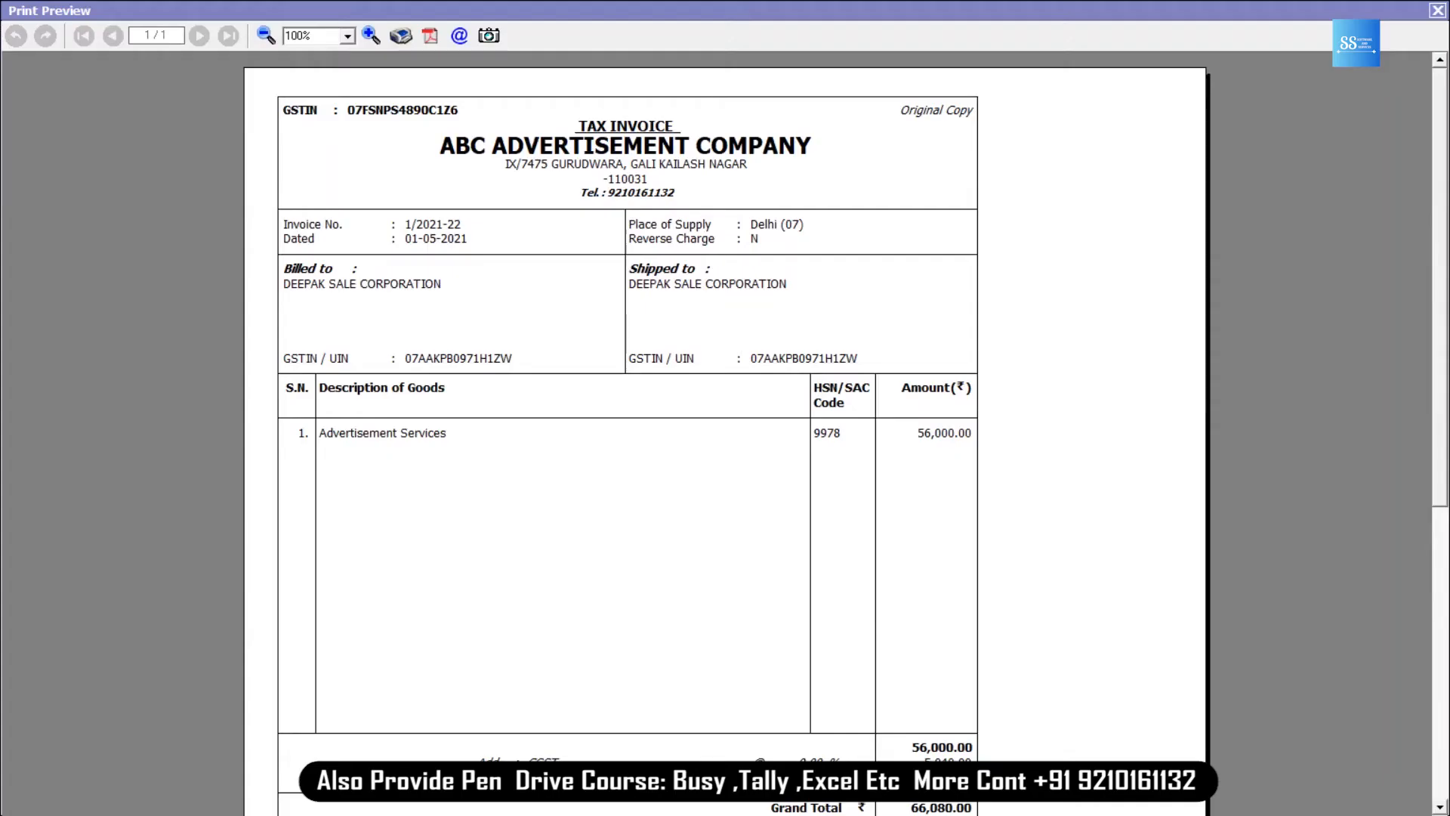
{"action": "scroll", "coordinate": [725, 431], "scroll_direction": "down", "scroll_amount": 3}
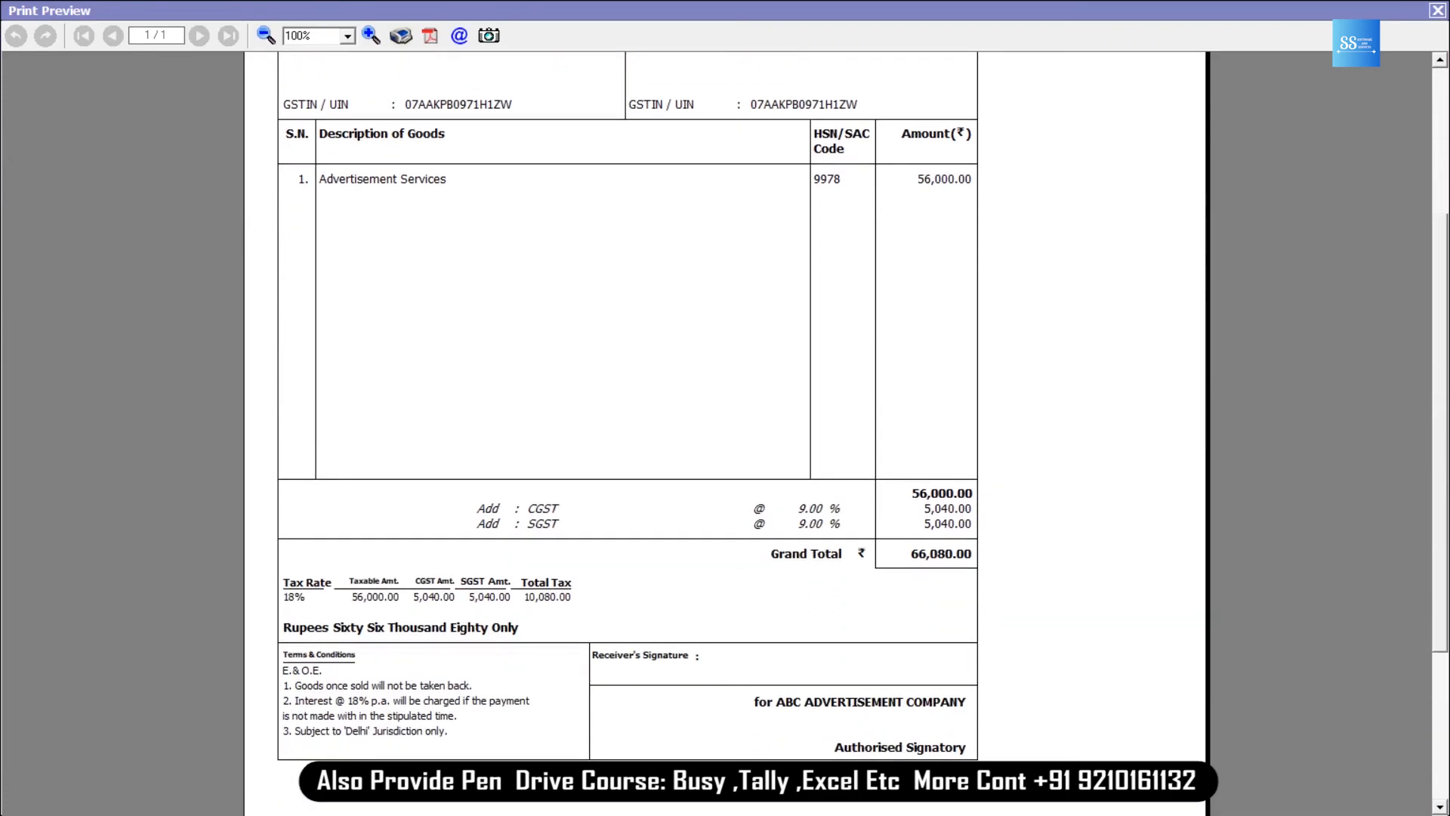
{"action": "scroll", "coordinate": [627, 431], "scroll_direction": "up", "scroll_amount": 3}
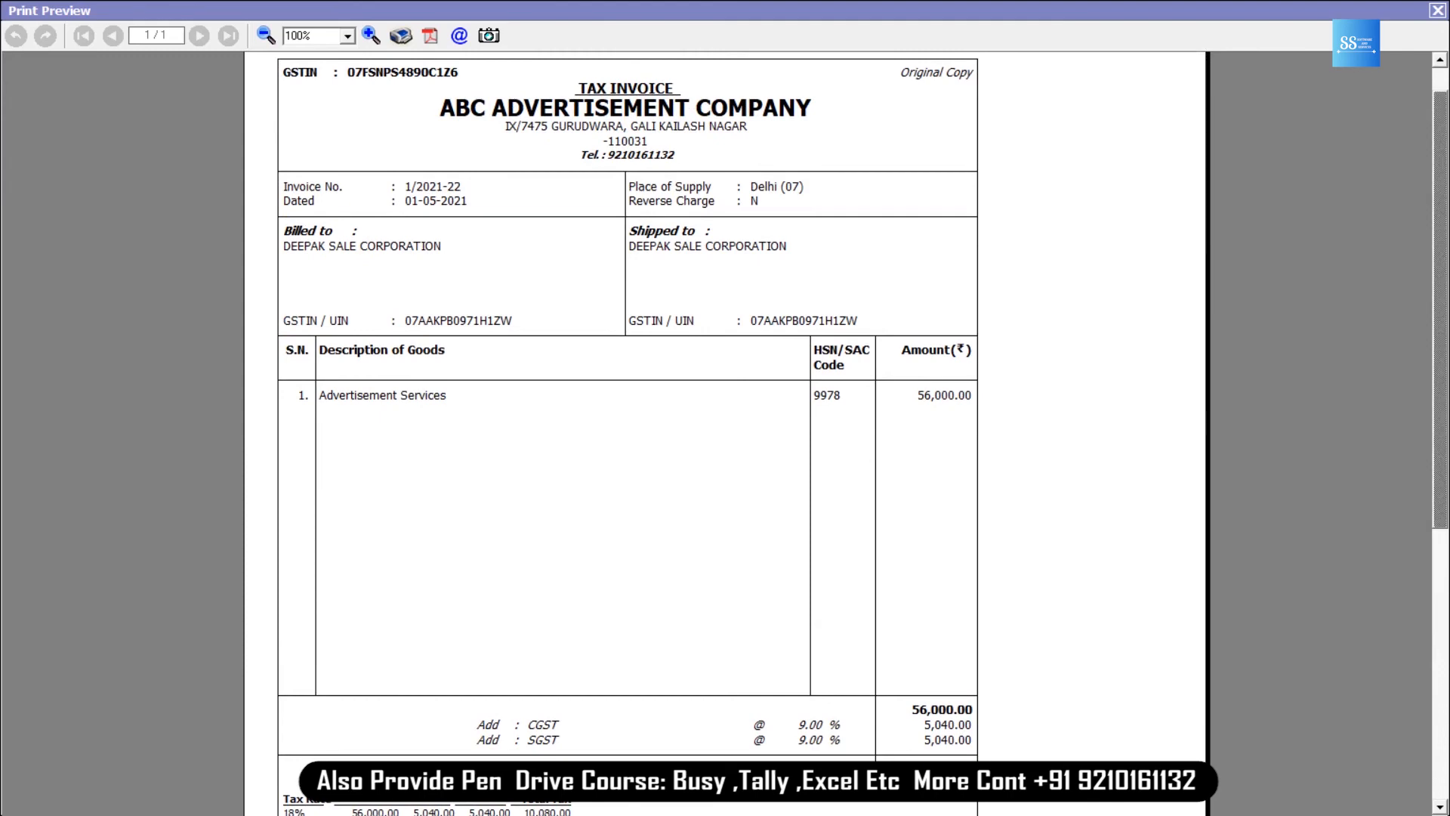
{"action": "left_click", "coordinate": [1438, 10]}
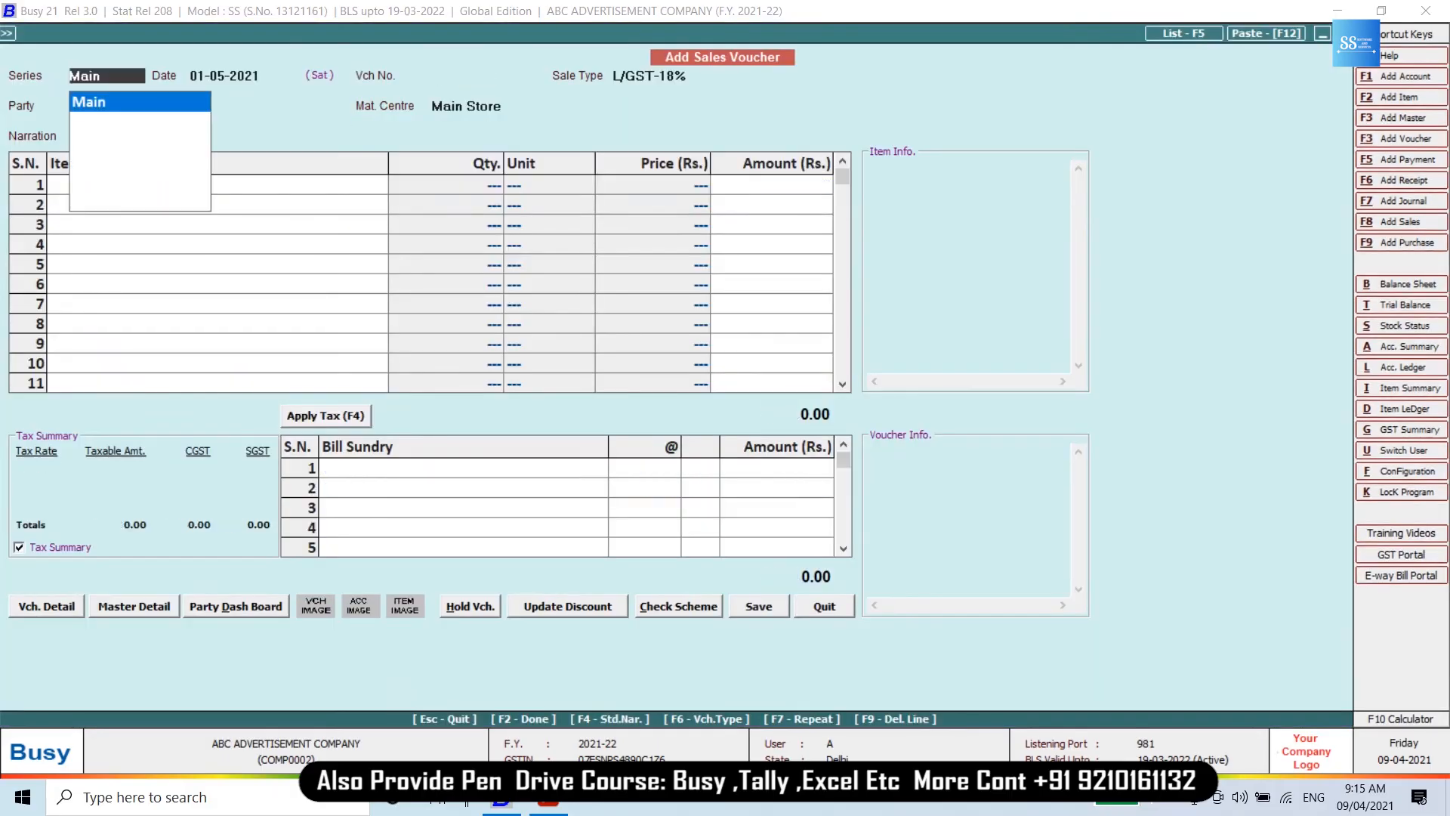
On the next sales voucher, keep series Main, date 01-05-2021 and sale type L/GST-18%, and choose MANOJ TRADING COMPANY as the party.
{"action": "key", "text": "Return"}
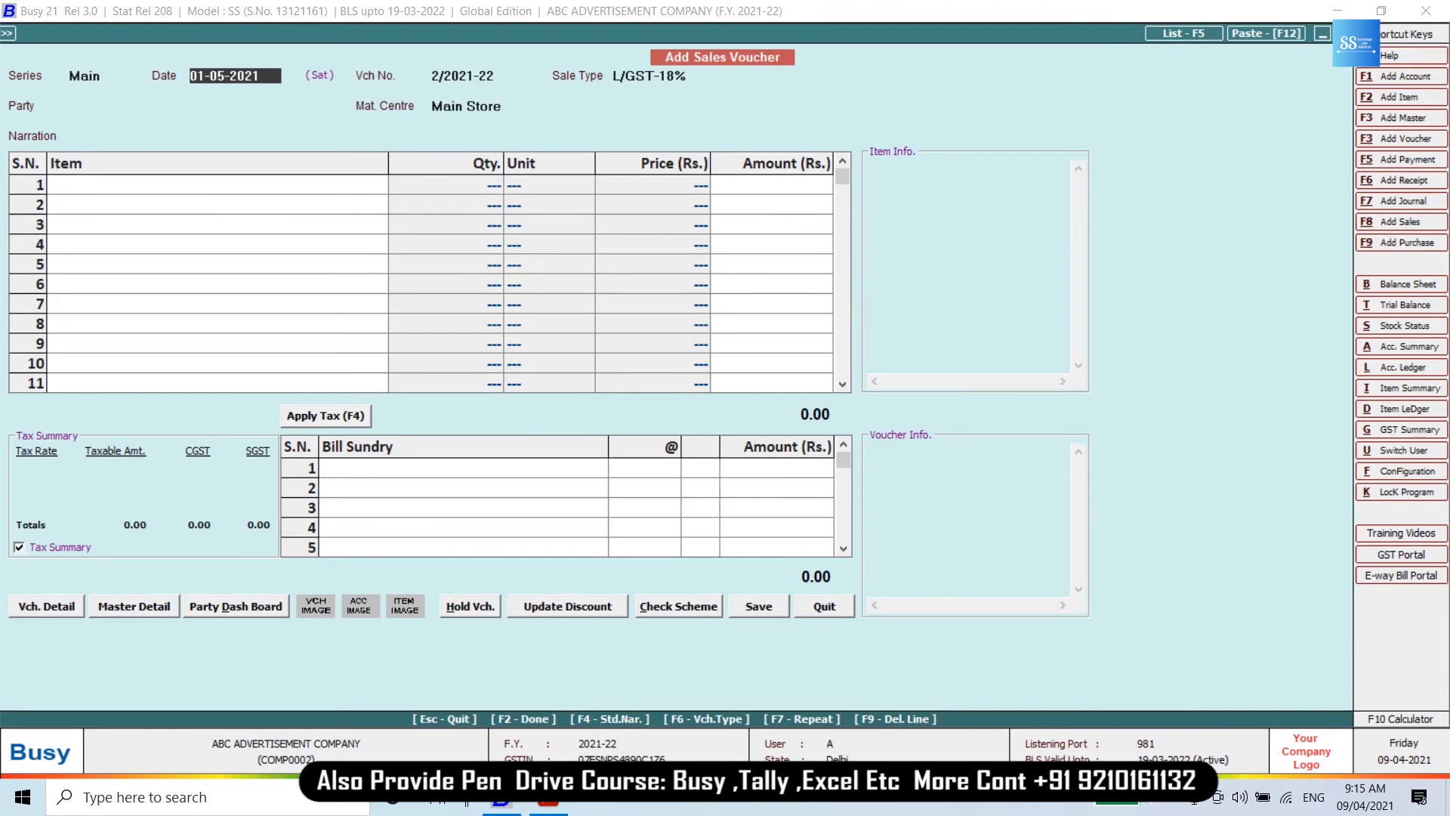
{"action": "key", "text": "Return"}
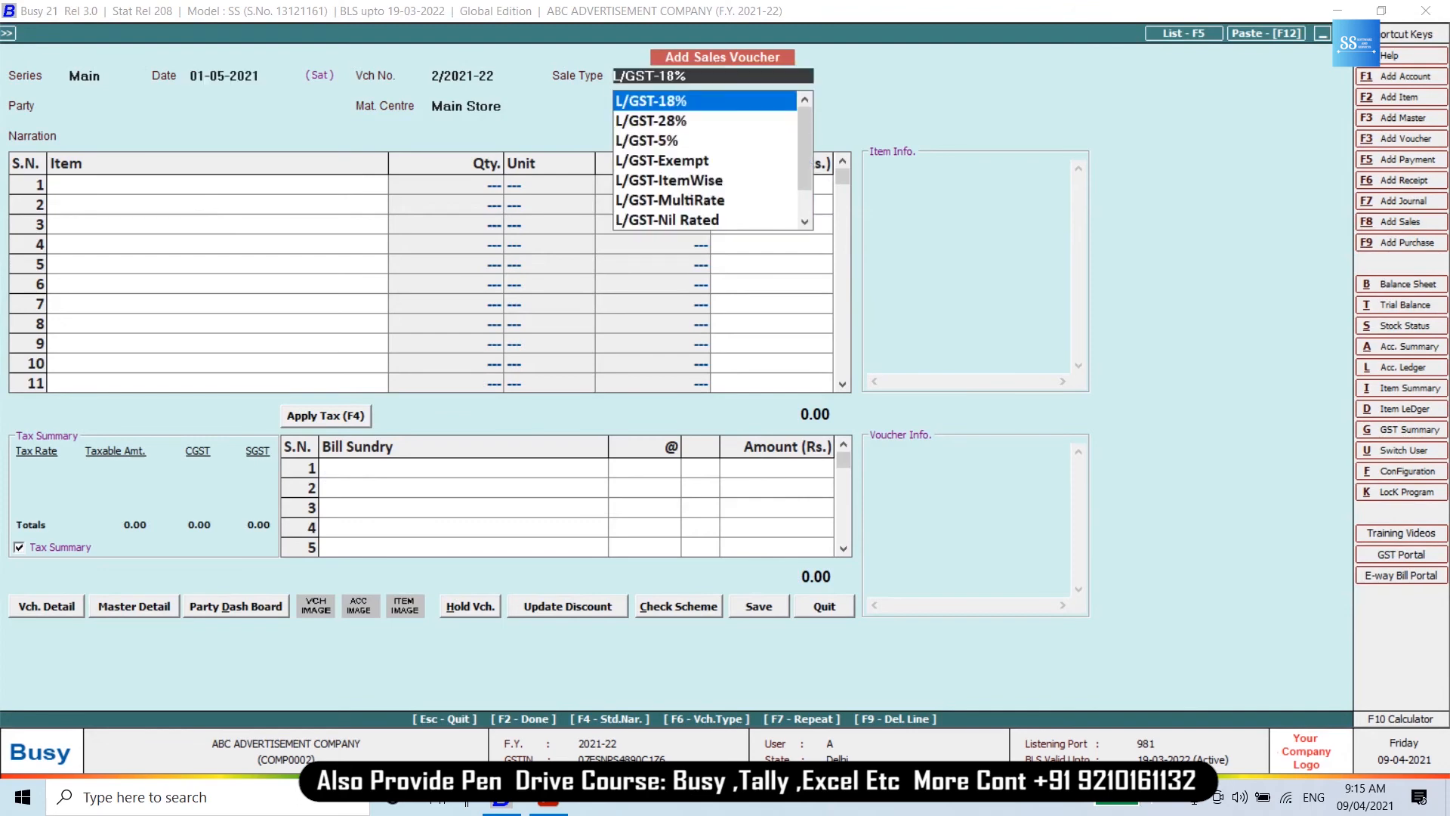
{"action": "key", "text": "Return"}
{"action": "type", "text": "man"}
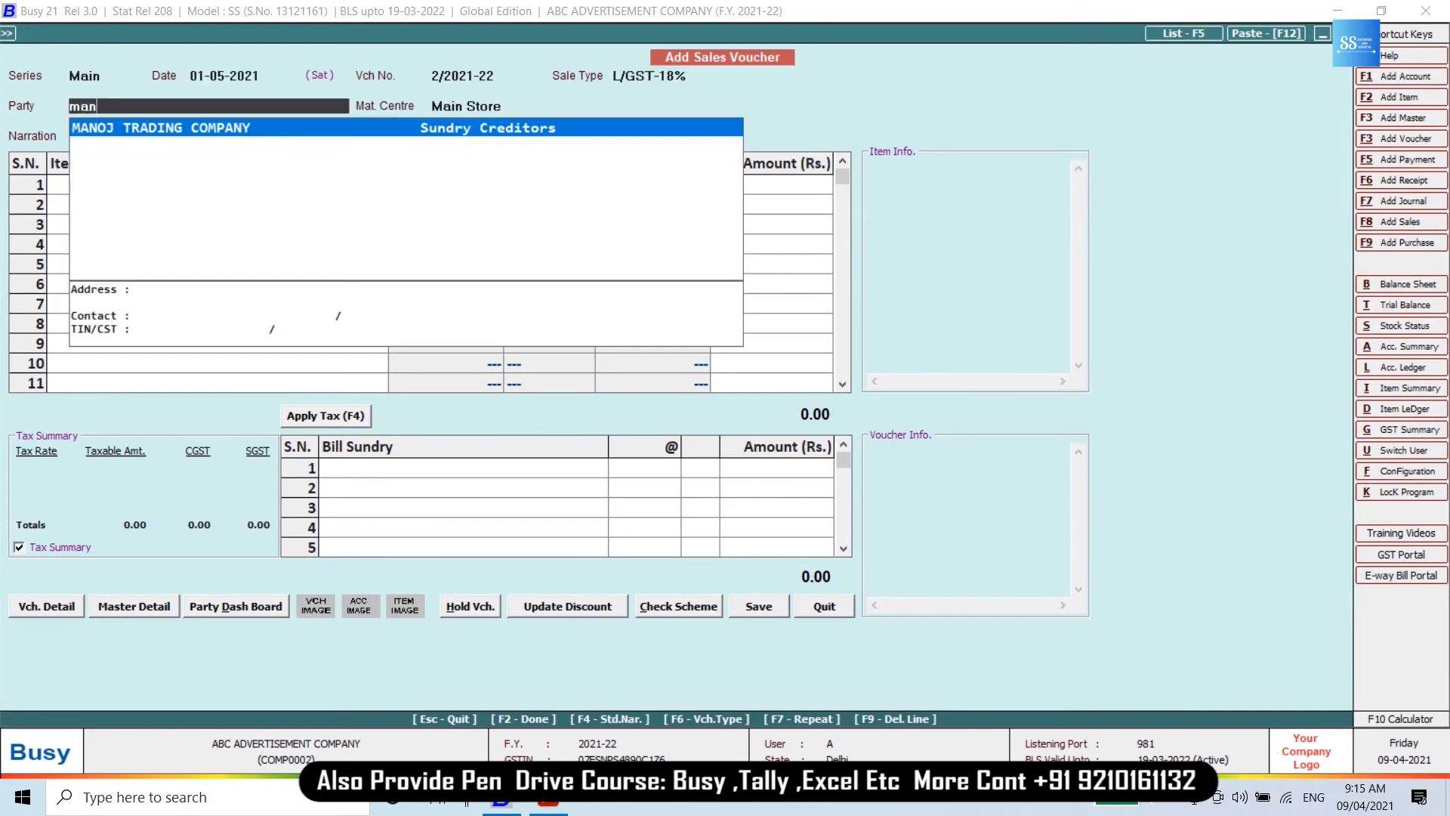
{"action": "key", "text": "Return"}
{"action": "key", "text": "Return"}
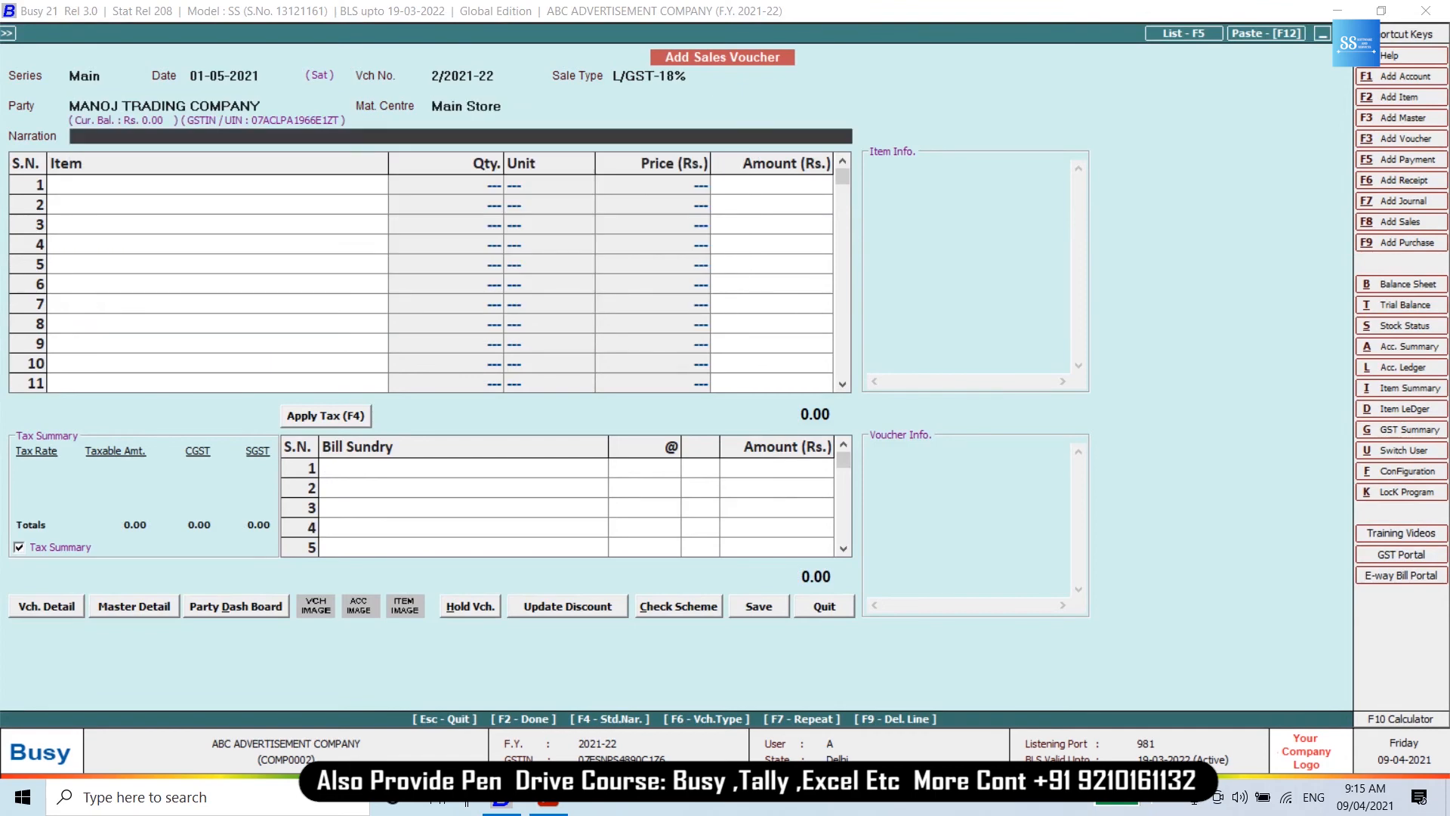
Switch to Acrobat Reader and check the item and amount on invoice T/21-22/2 on page 5.
{"action": "key", "text": "alt+Tab"}
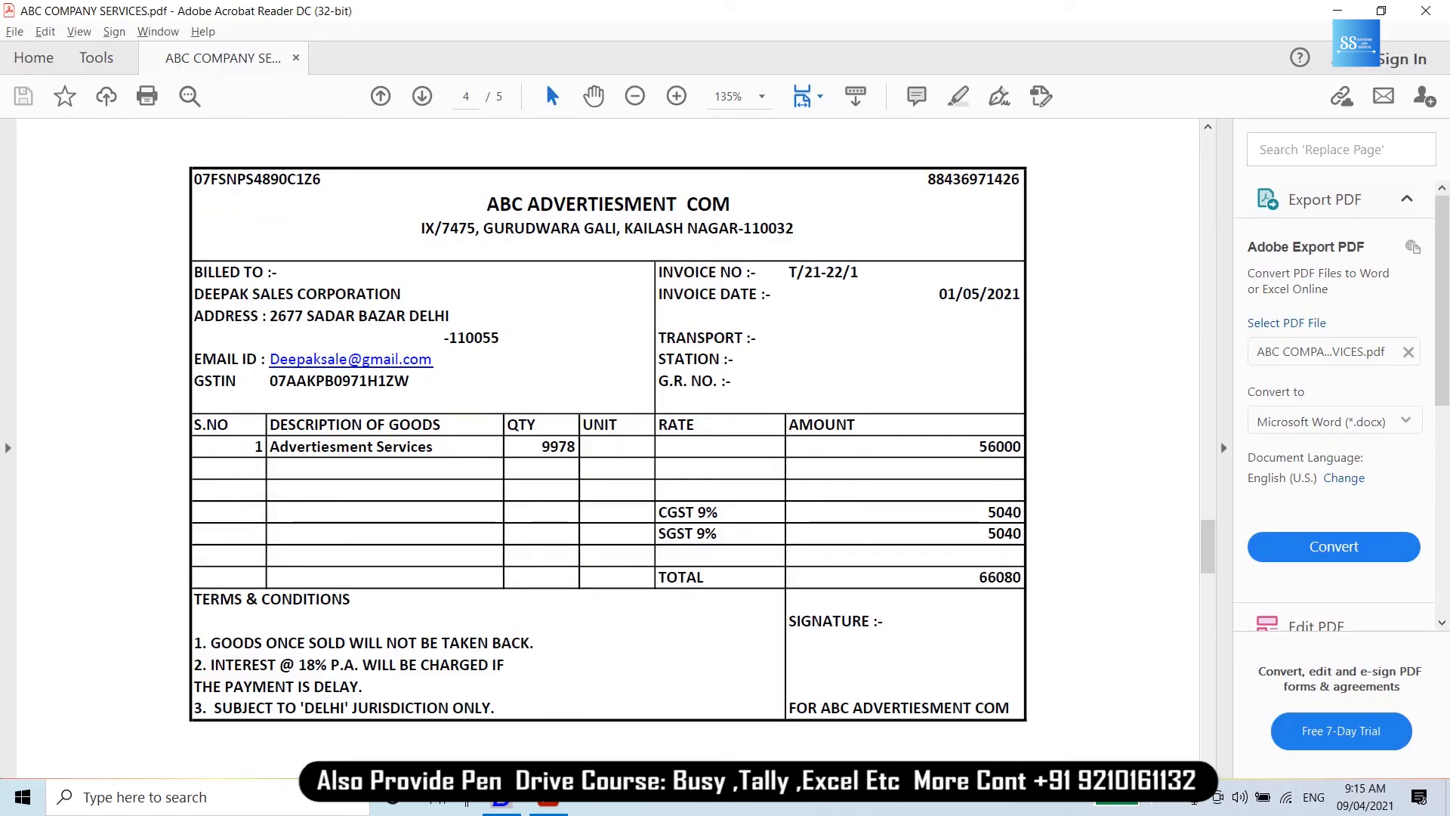
{"action": "key", "text": "Right"}
{"action": "key", "text": "Down"}
{"action": "key", "text": "Down"}
{"action": "key", "text": "Down"}
{"action": "key", "text": "Down"}
{"action": "key", "text": "Down"}
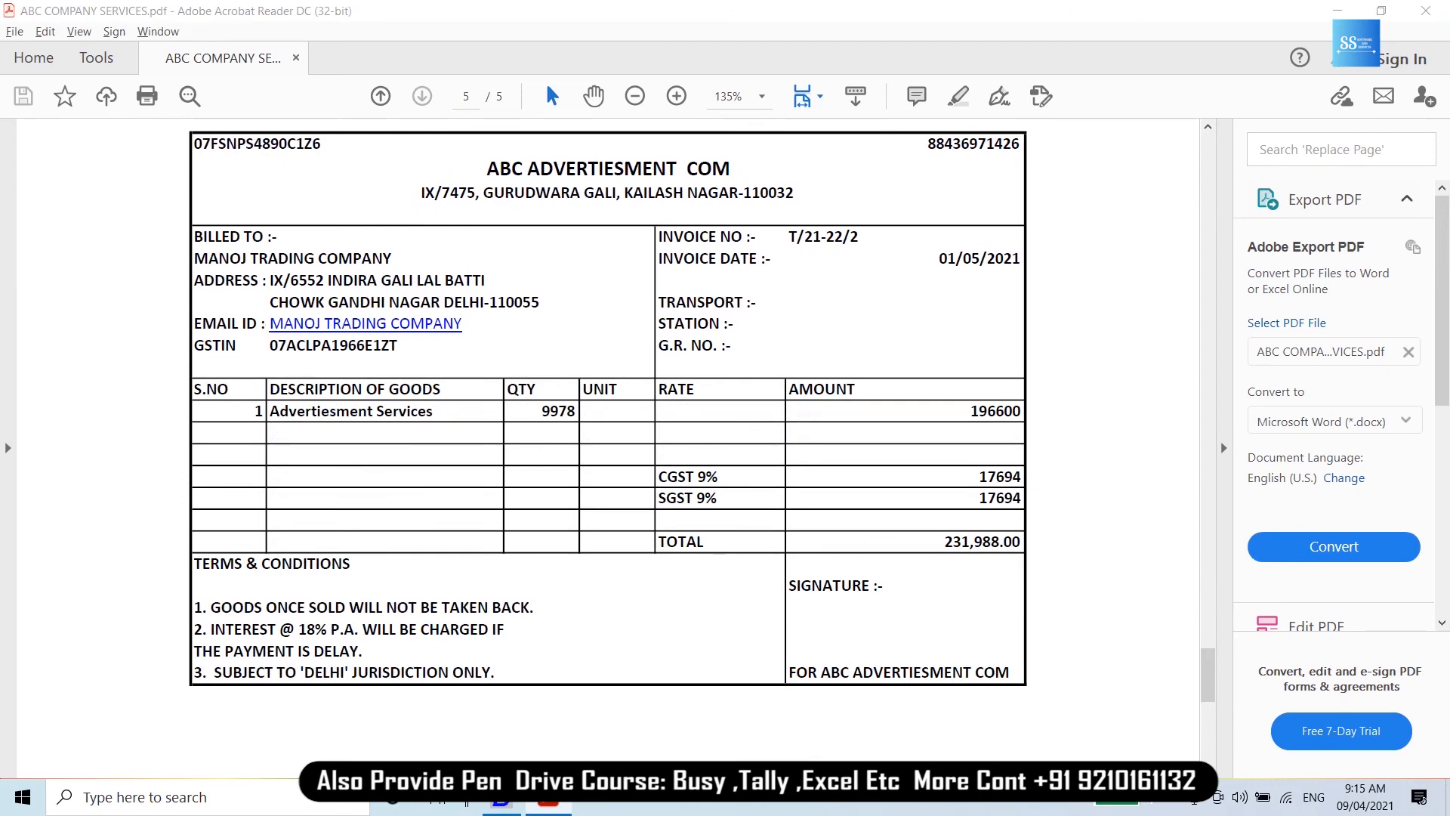
Back in Busy, add Advertisement Services to the sales voucher with an amount of 1,96,600.
{"action": "key", "text": "alt+Tab"}
{"action": "key", "text": "Return"}
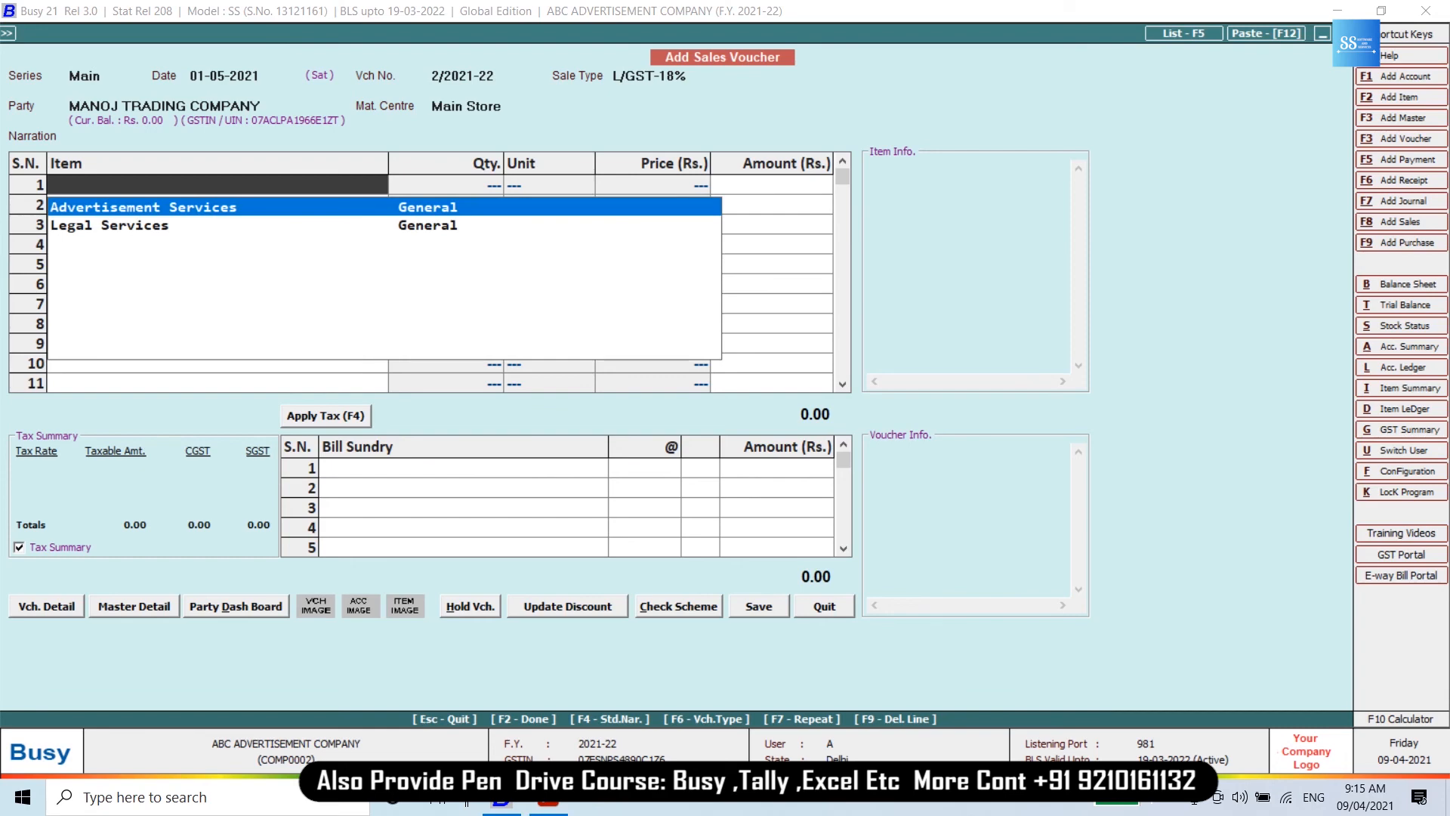
{"action": "key", "text": "Return"}
{"action": "type", "text": "1,96,600"}
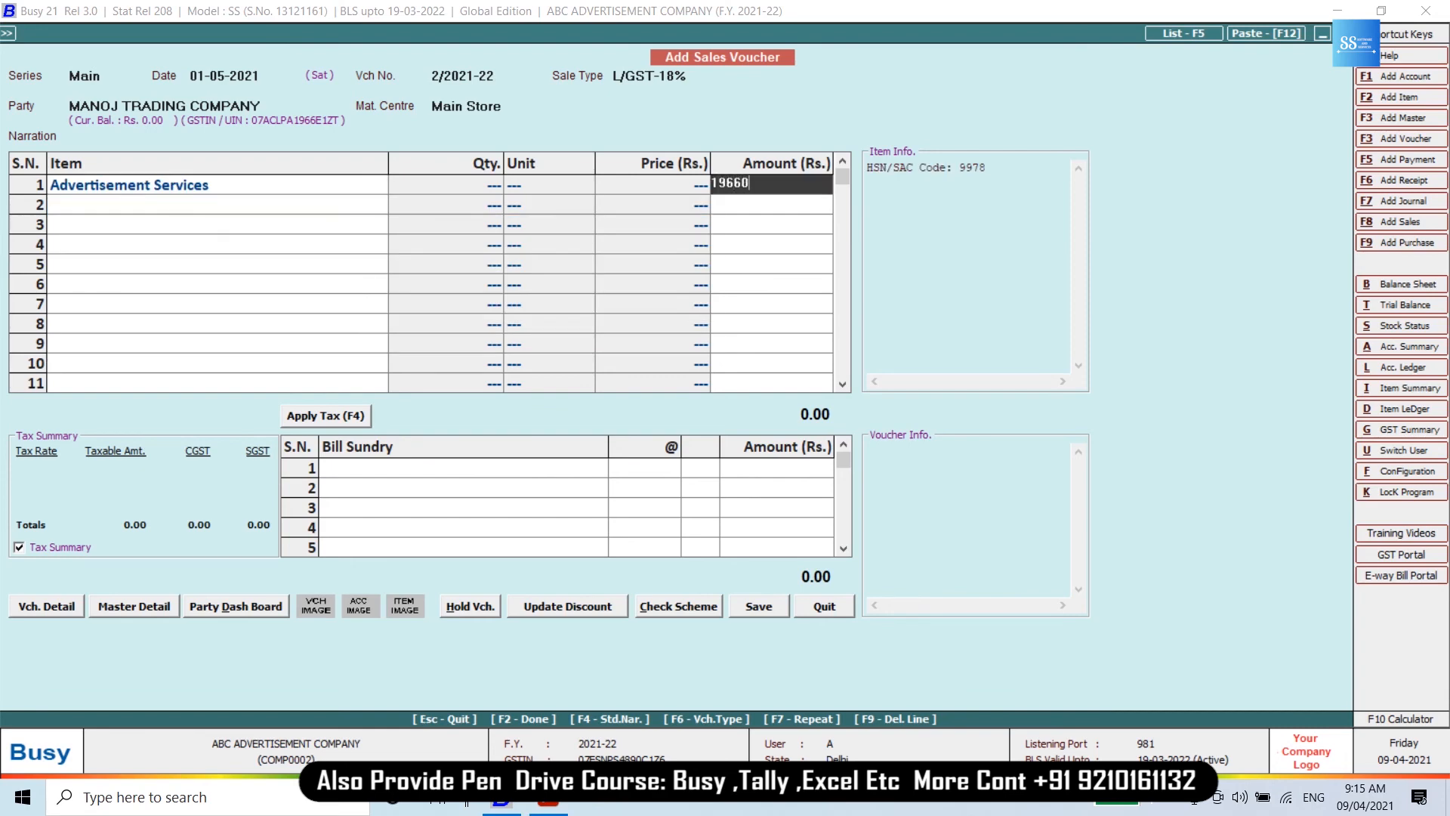
{"action": "key", "text": "Return"}
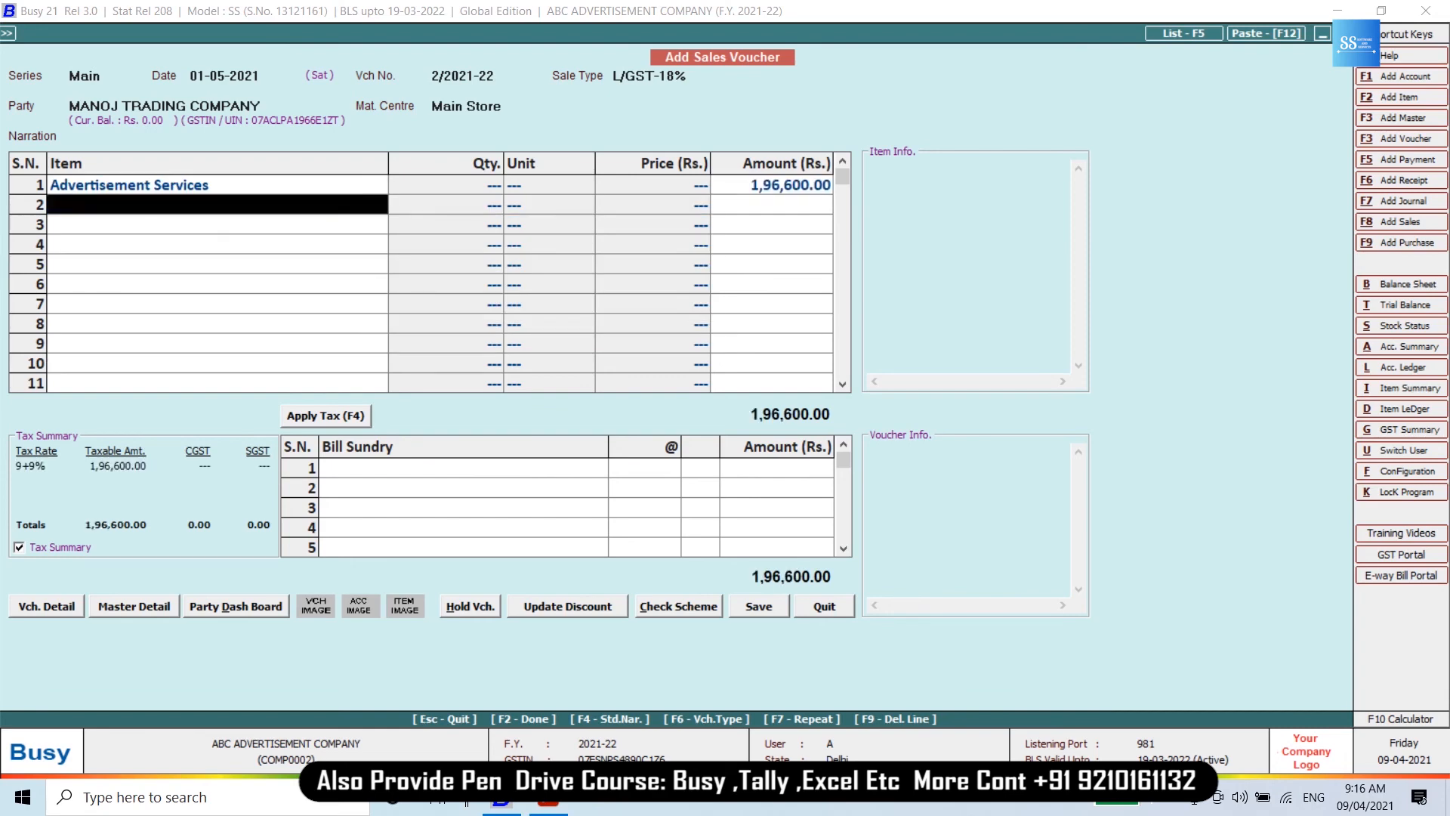
Apply CGST and SGST at 9% each, save the sales voucher and decline printing the invoice.
{"action": "key", "text": "Return"}
{"action": "key", "text": "F4"}
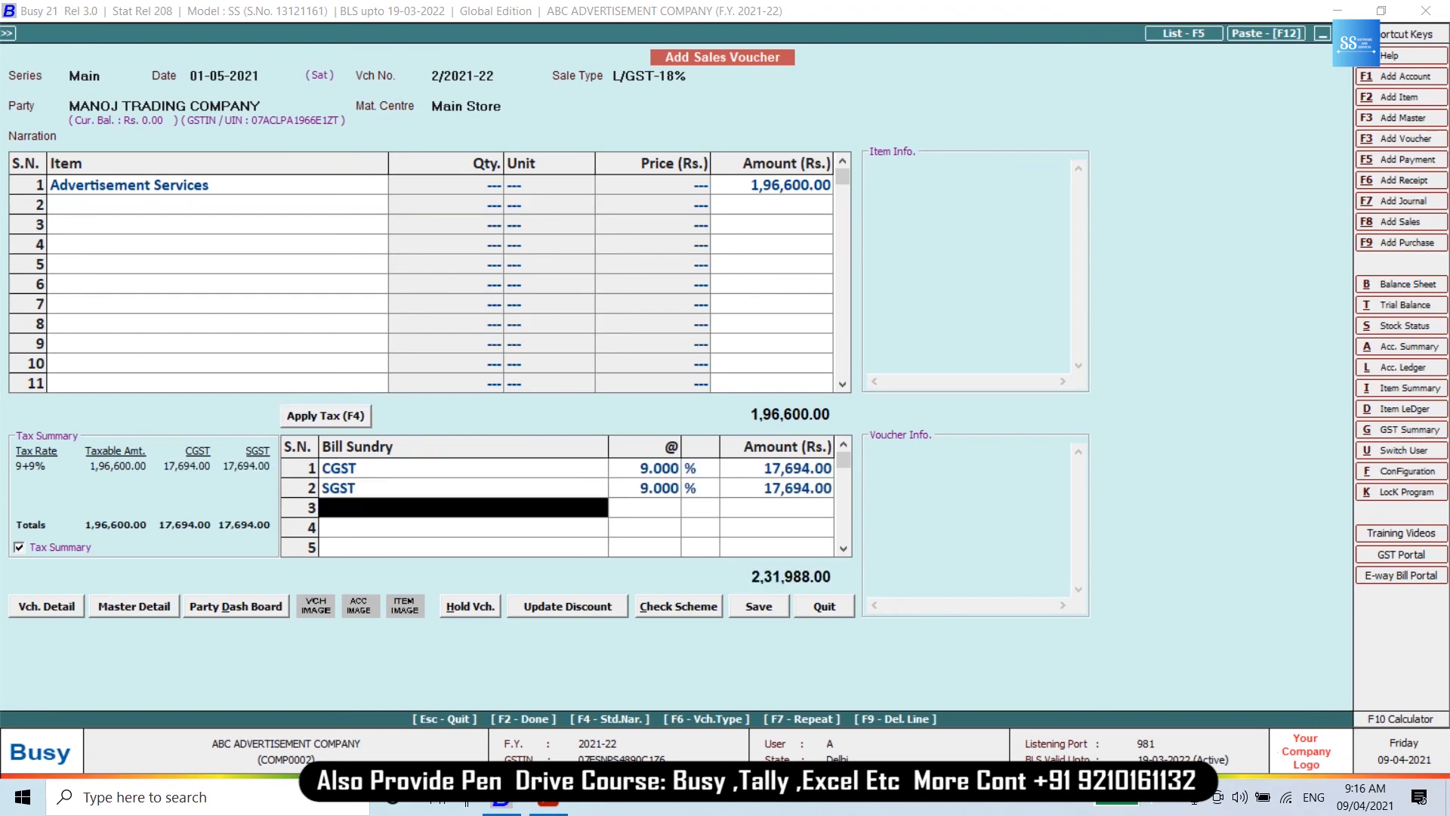
{"action": "key", "text": "F2"}
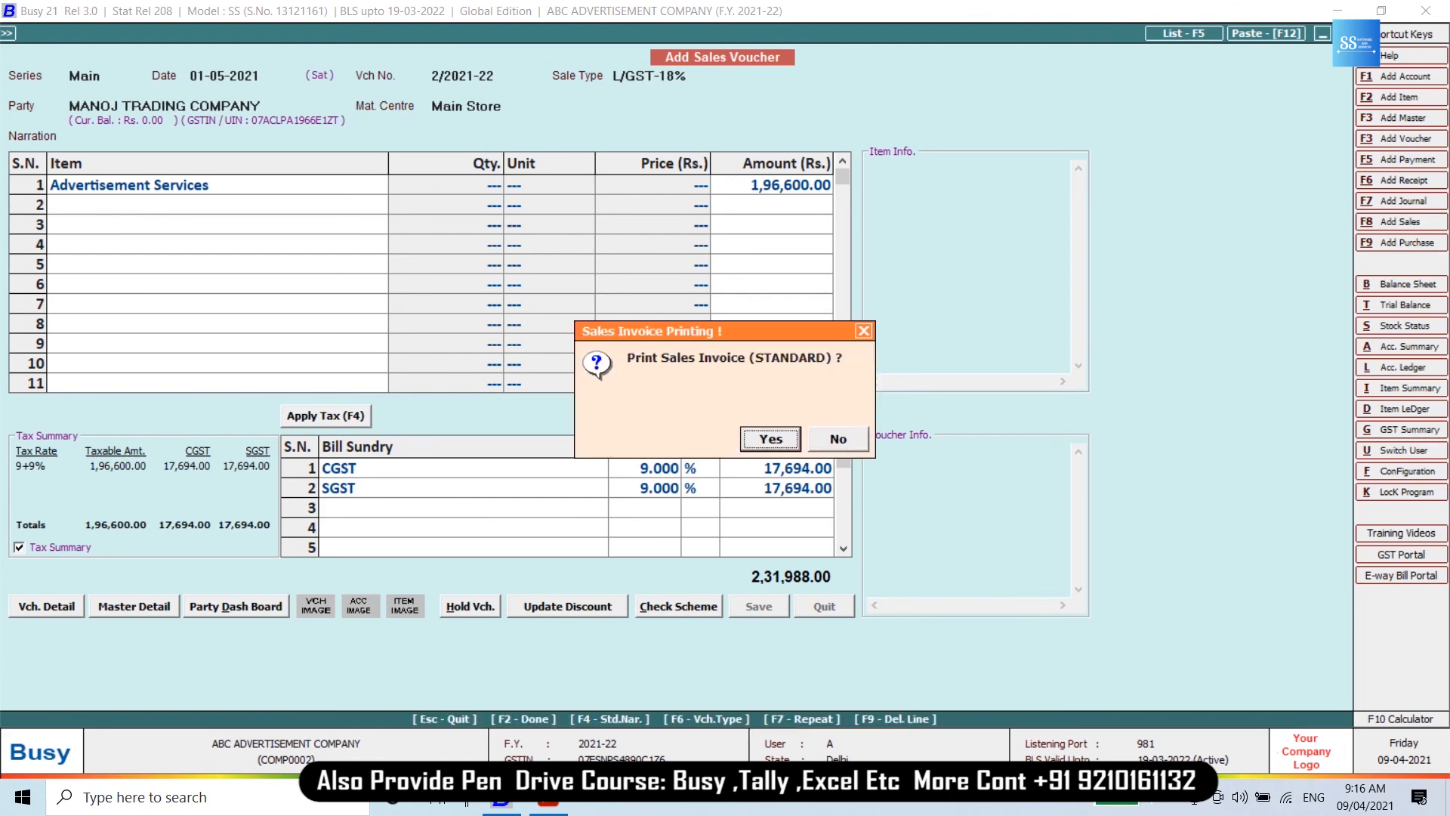
{"action": "key", "text": "Right"}
{"action": "key", "text": "Return"}
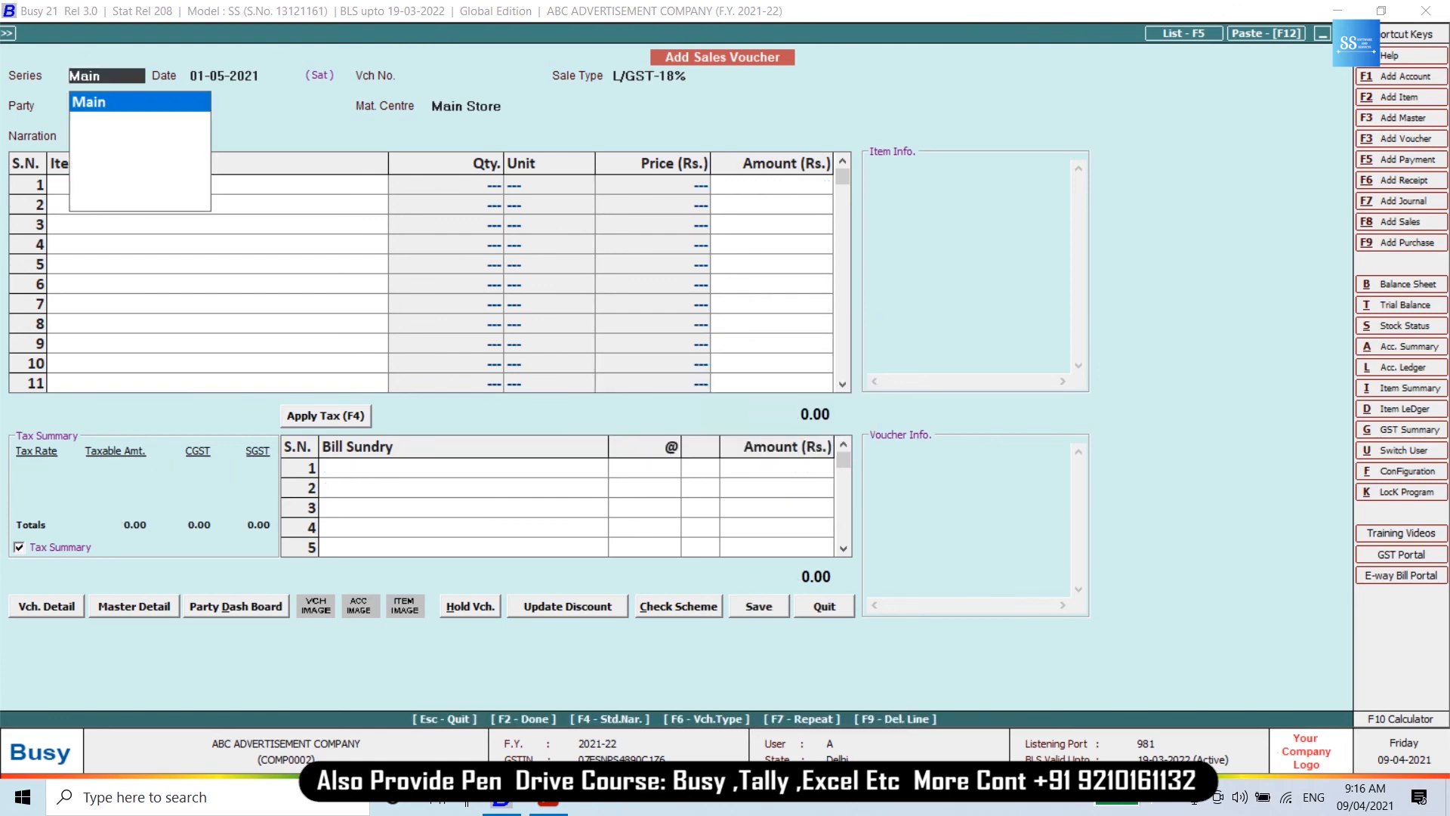
Leave sales voucher entry and display the Horizontal (Standard) Balance Sheet as at 01-05-2021.
{"action": "key", "text": "Escape"}
{"action": "key", "text": "Right"}
{"action": "key", "text": "Return"}
{"action": "key", "text": "Return"}
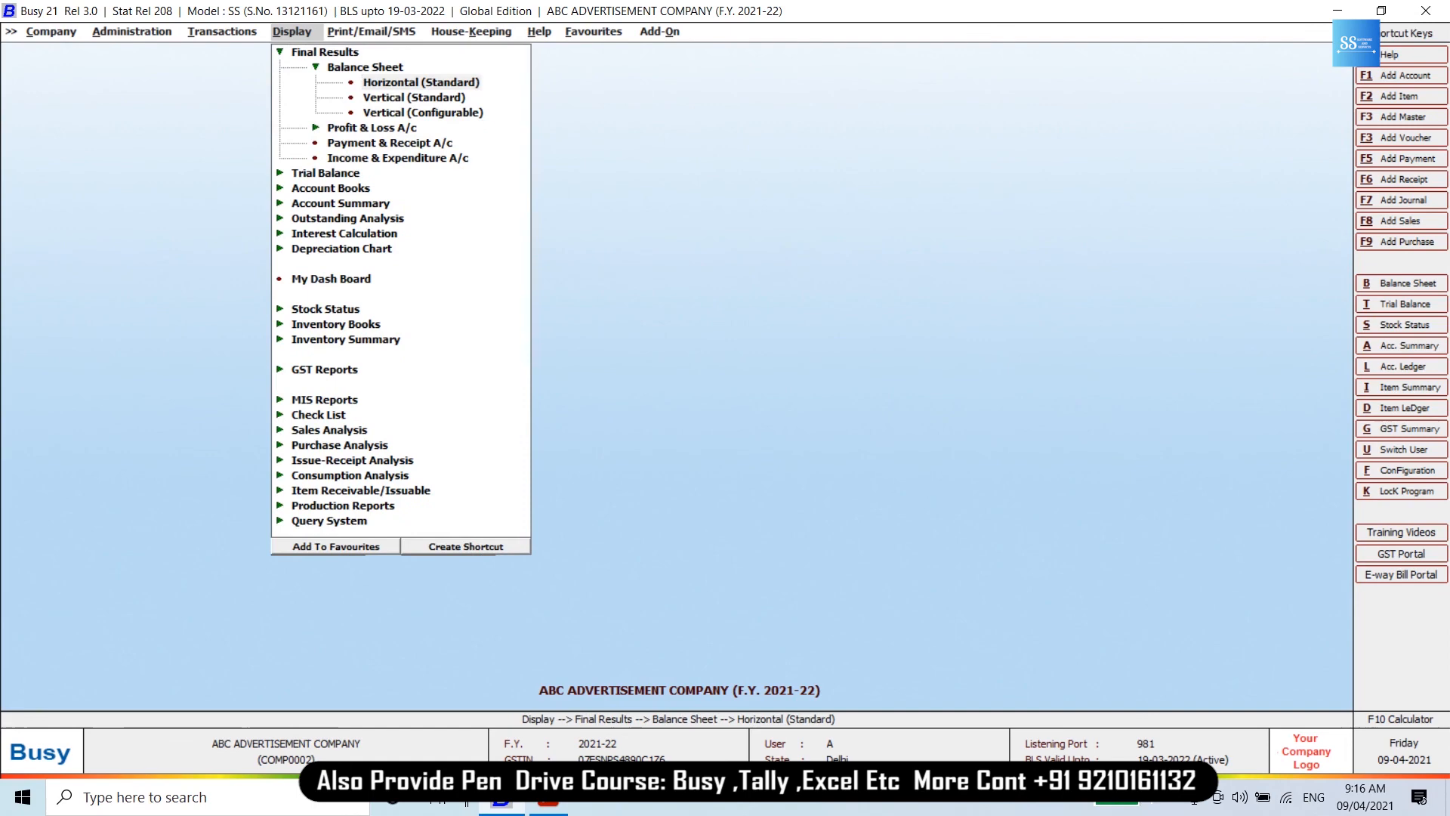
{"action": "key", "text": "Return"}
{"action": "key", "text": "Return"}
{"action": "key", "text": "Return"}
{"action": "key", "text": "F2"}
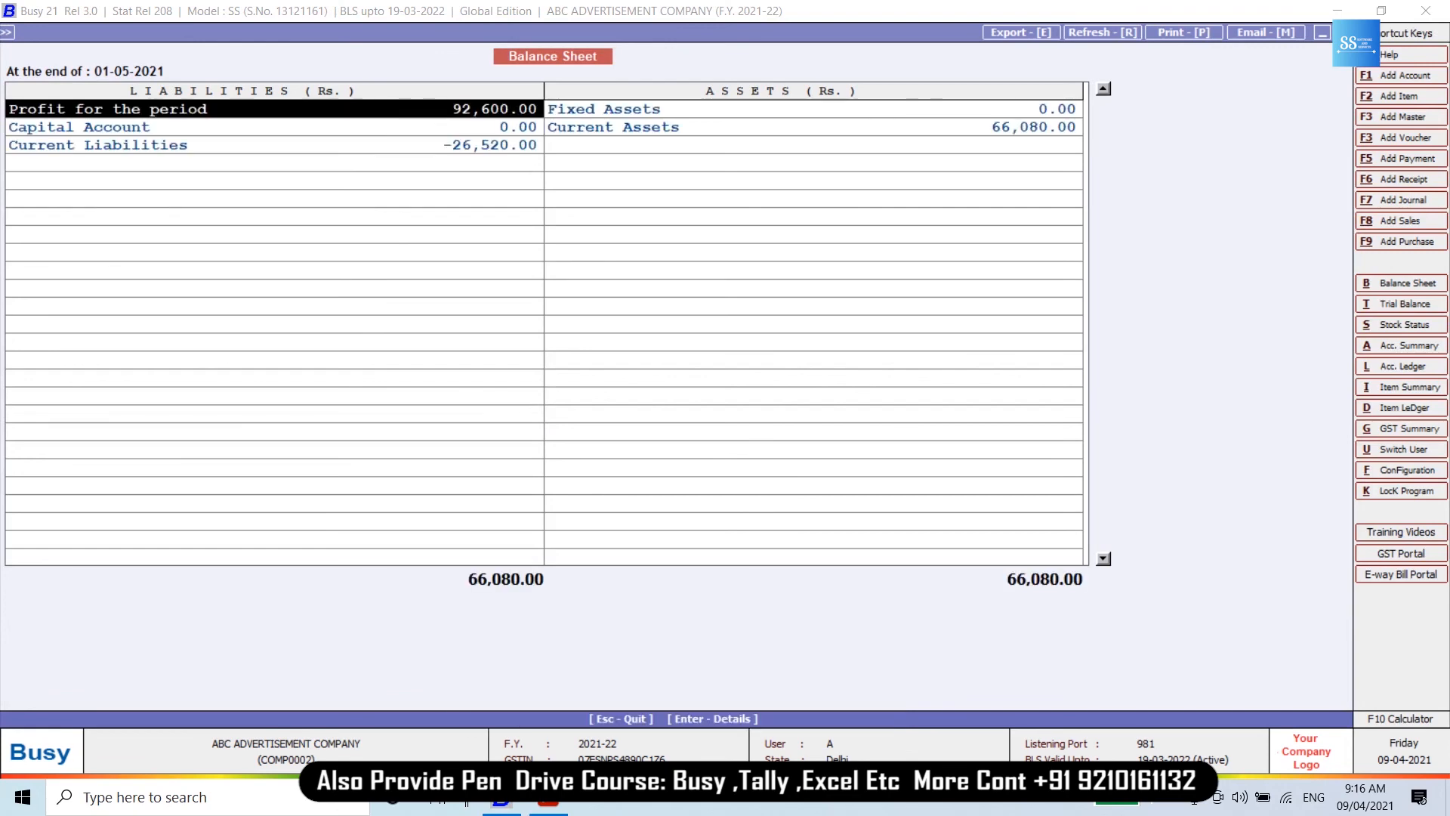
Drill into Profit for the period and examine the sale, indirect income, indirect expenses and net profit in the Profit & Loss account.
{"action": "key", "text": "Return"}
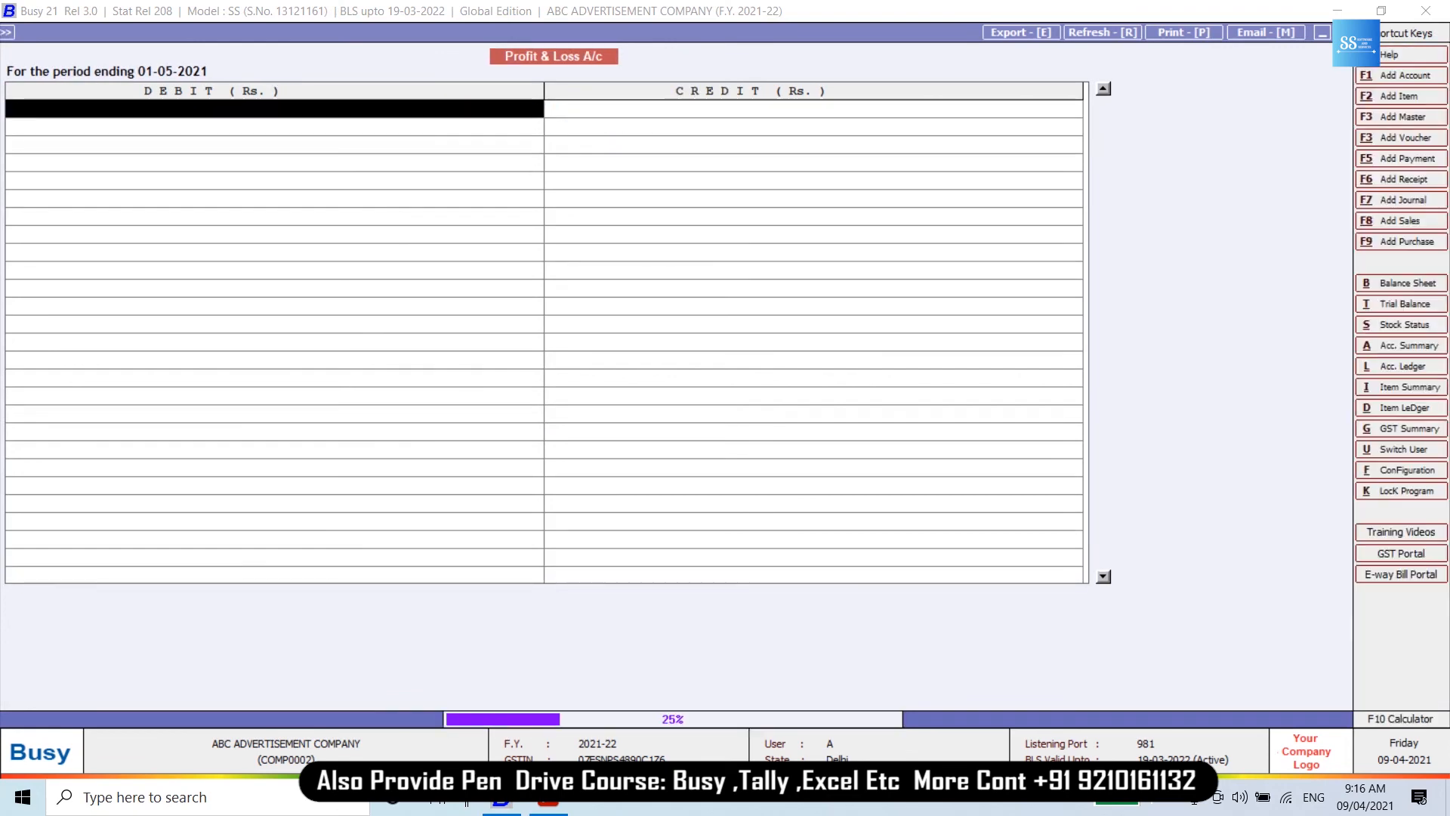
{"action": "key", "text": "Down"}
{"action": "key", "text": "Down"}
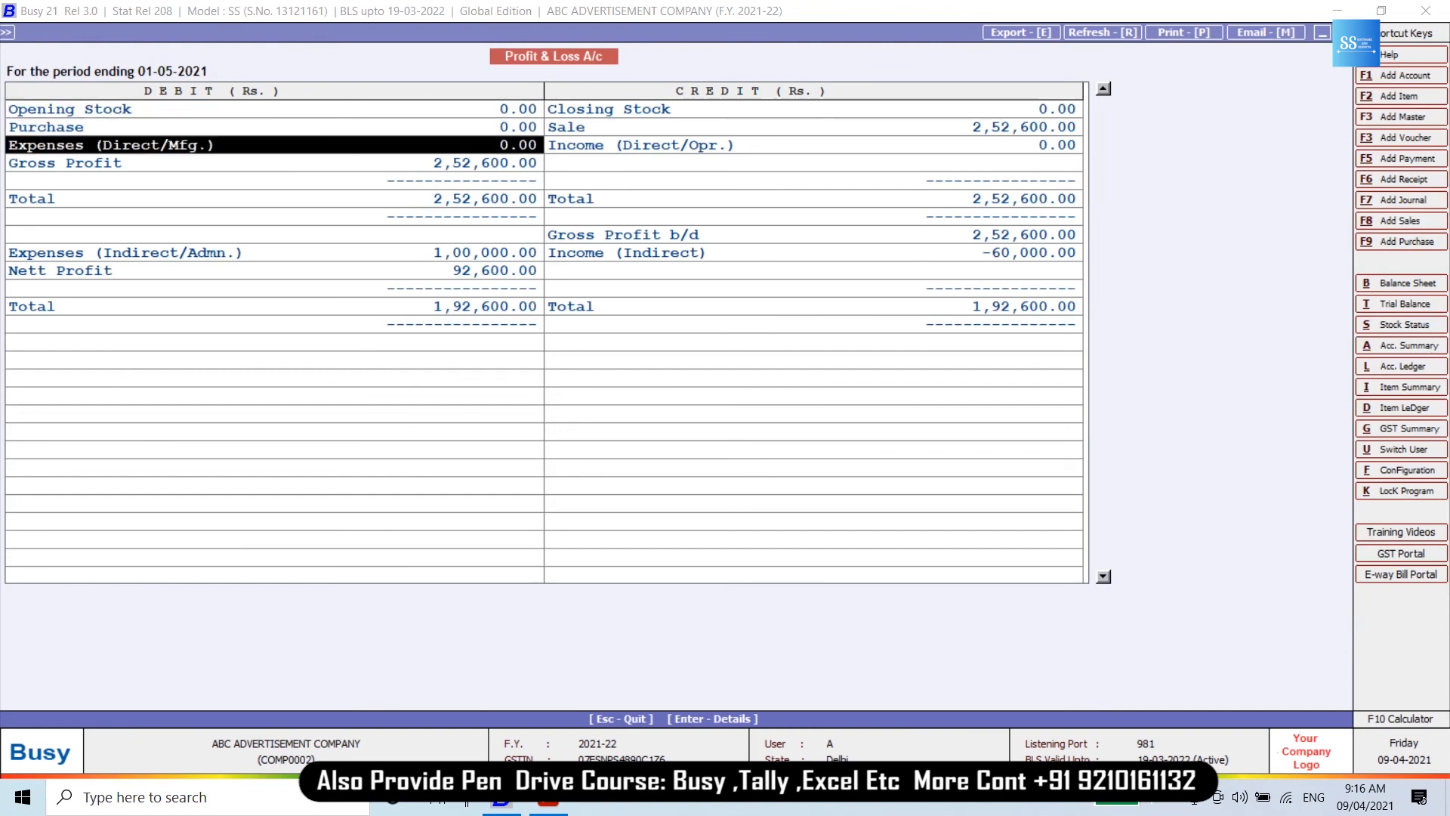
{"action": "key", "text": "Up"}
{"action": "key", "text": "Right"}
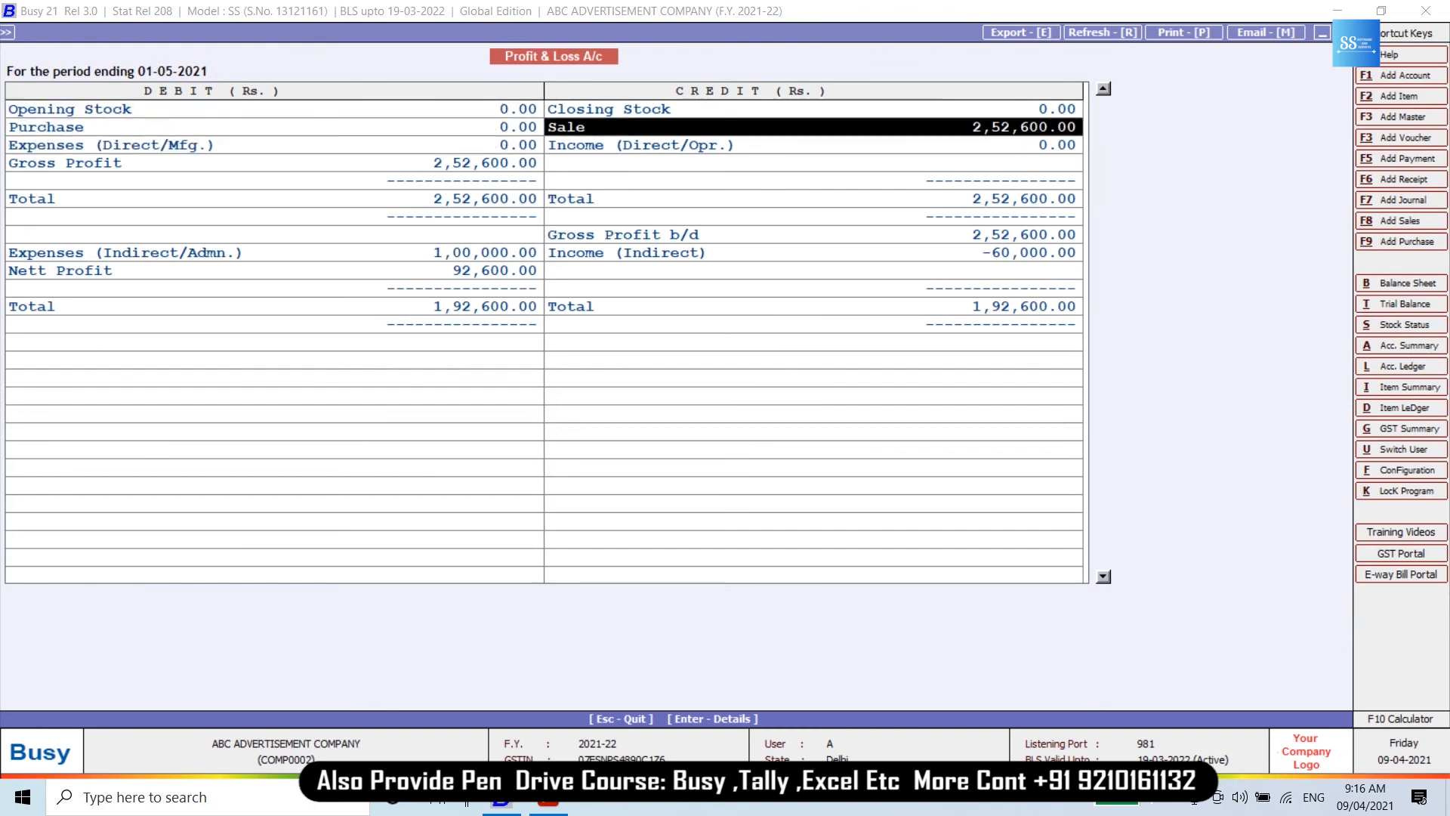
{"action": "key", "text": "Down"}
{"action": "key", "text": "Down"}
{"action": "key", "text": "Down"}
{"action": "key", "text": "Down"}
{"action": "key", "text": "Down"}
{"action": "key", "text": "Left"}
{"action": "key", "text": "Down"}
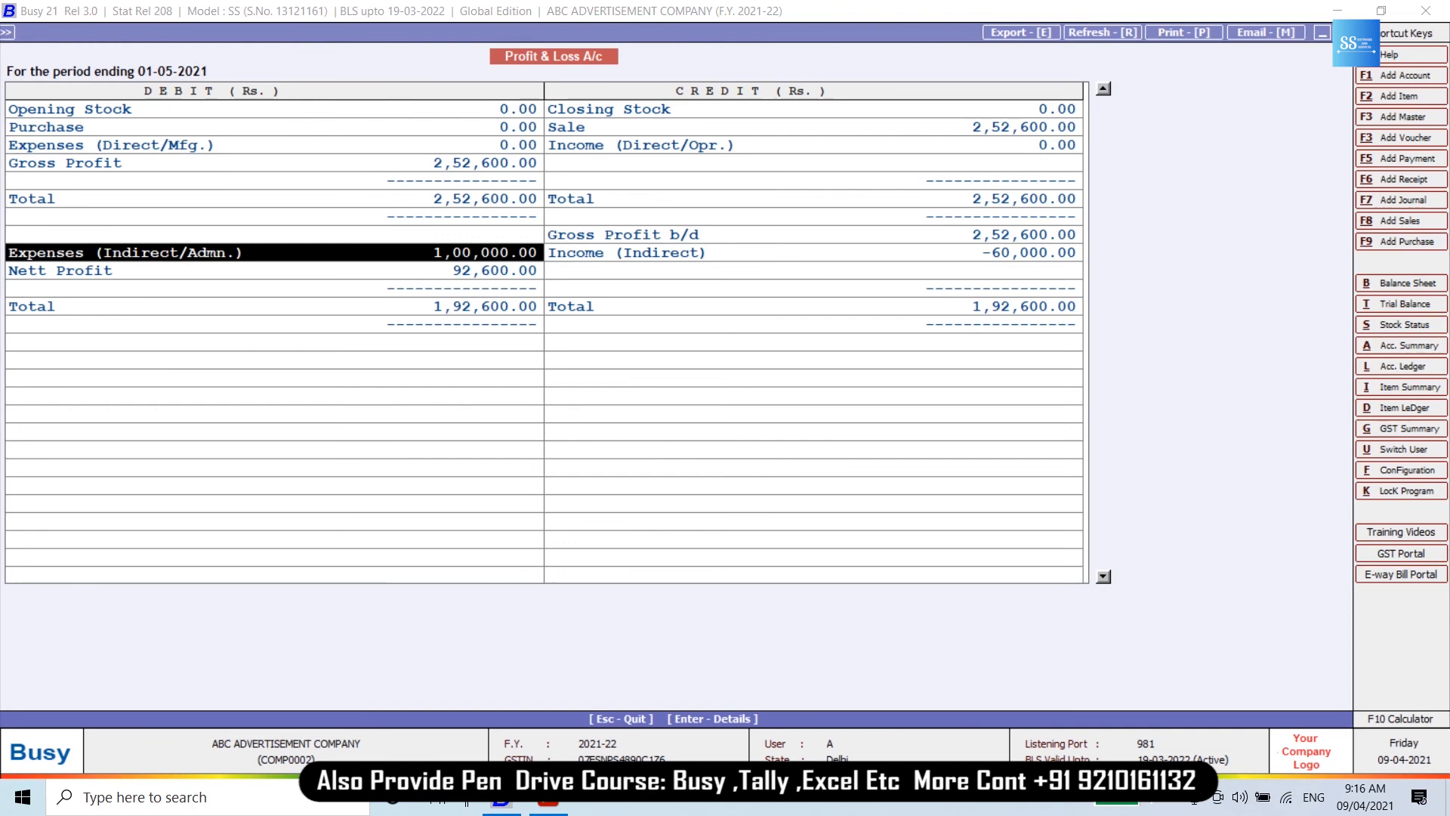
{"action": "key", "text": "Down"}
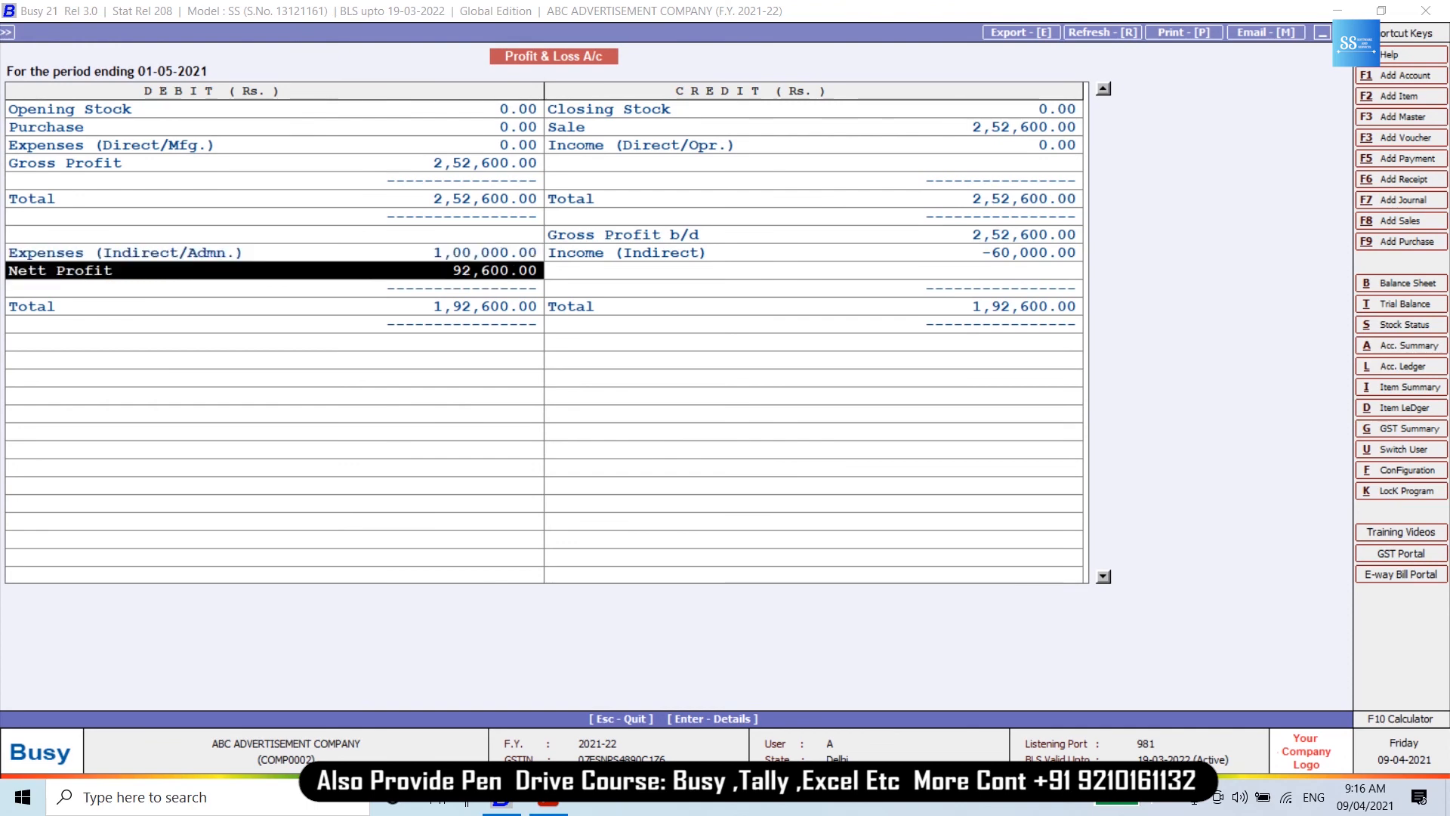
Close the Profit & Loss account and Balance Sheet, and show the Windows desktop.
{"action": "key", "text": "Escape"}
{"action": "key", "text": "Escape"}
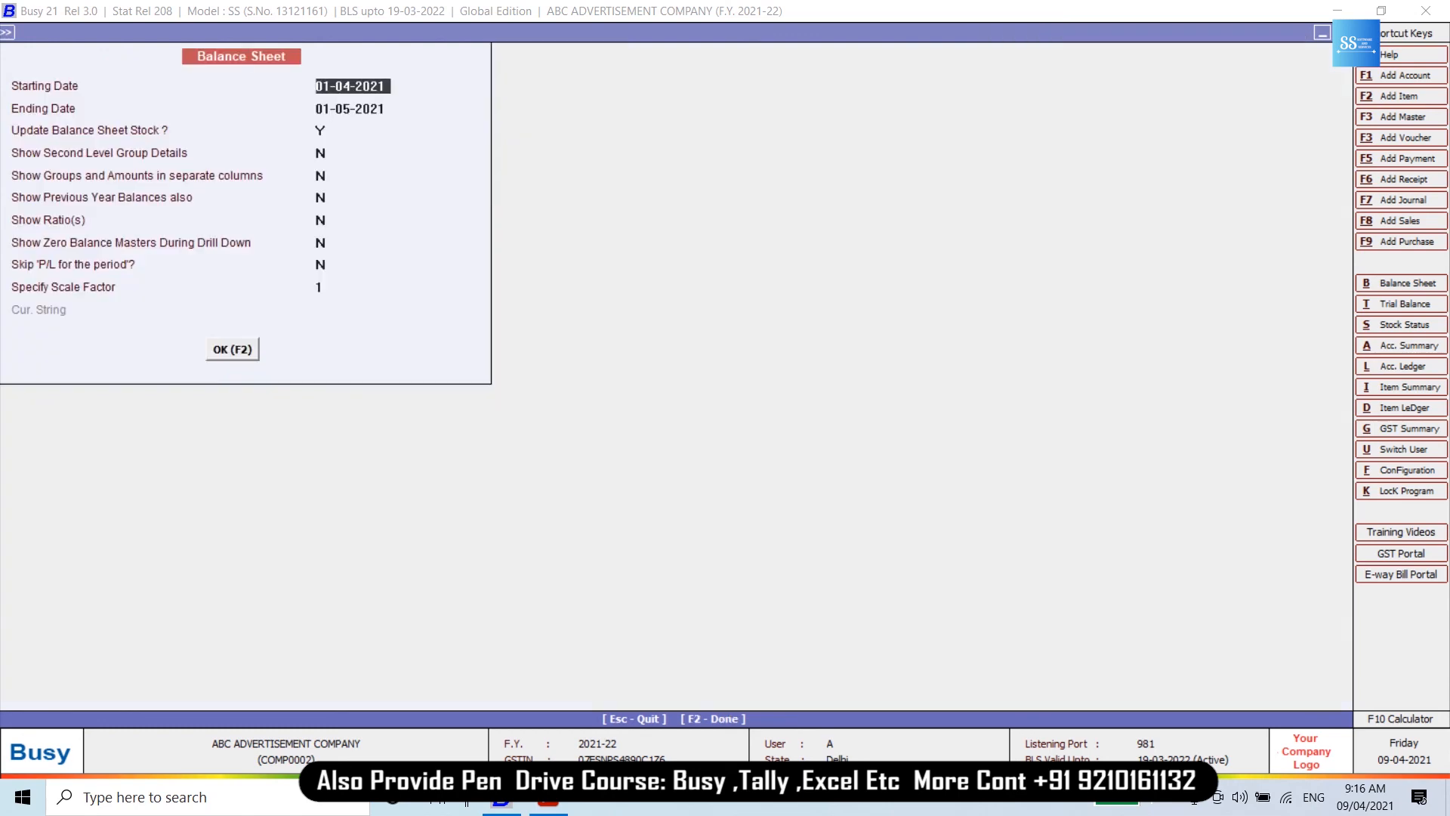
{"action": "key", "text": "Escape"}
{"action": "key", "text": "Escape"}
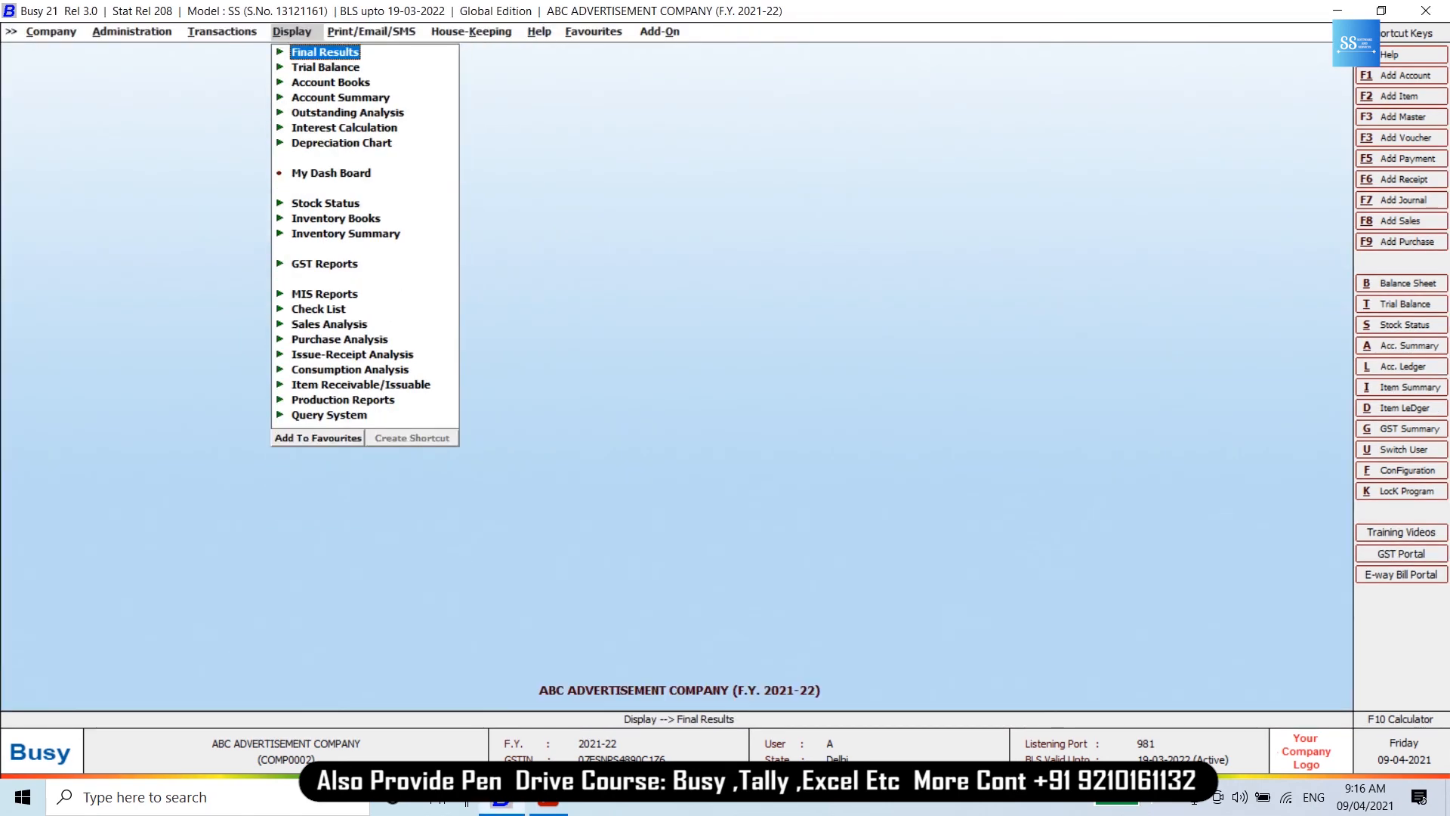
{"action": "key", "text": "super+d"}
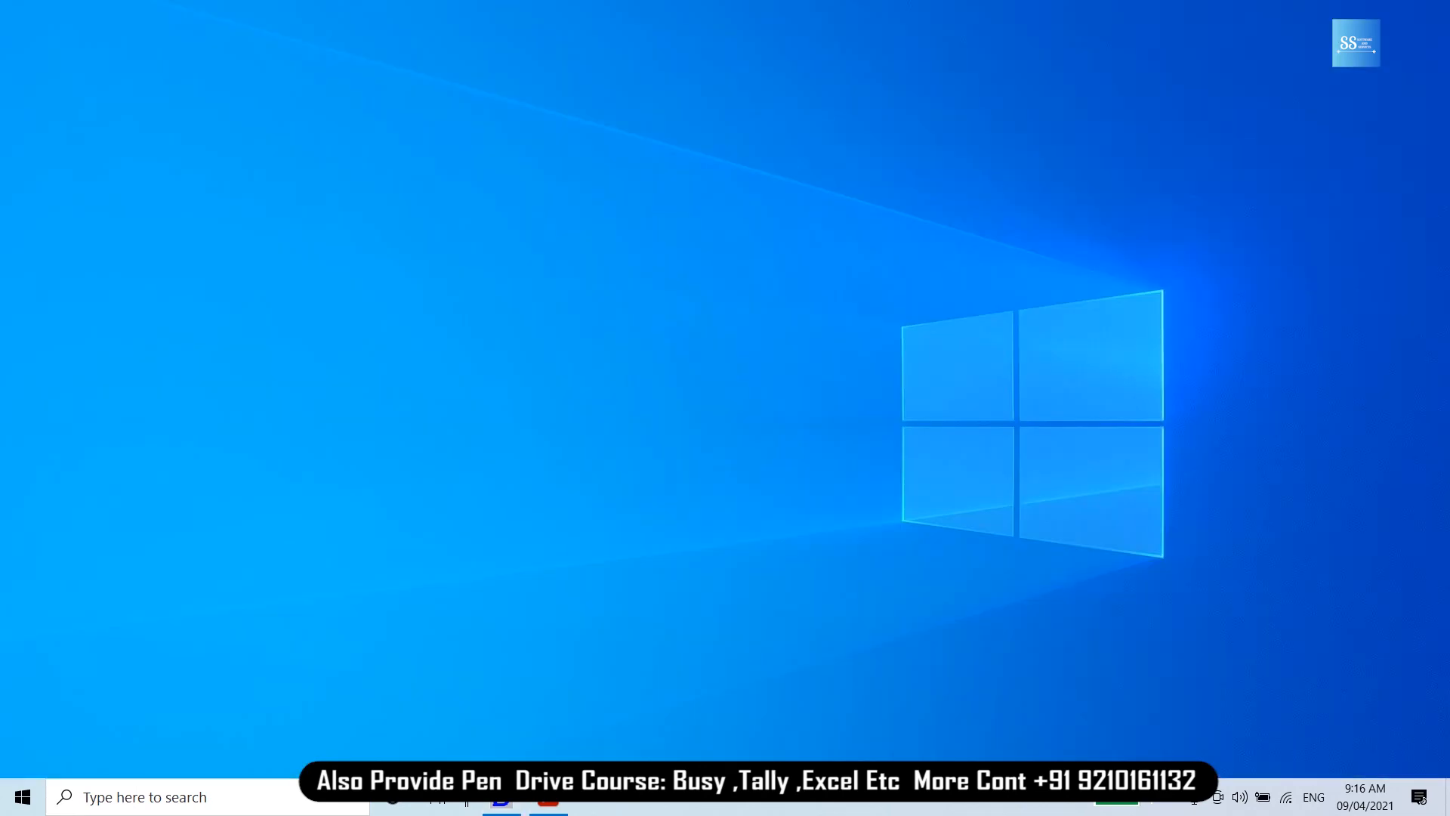